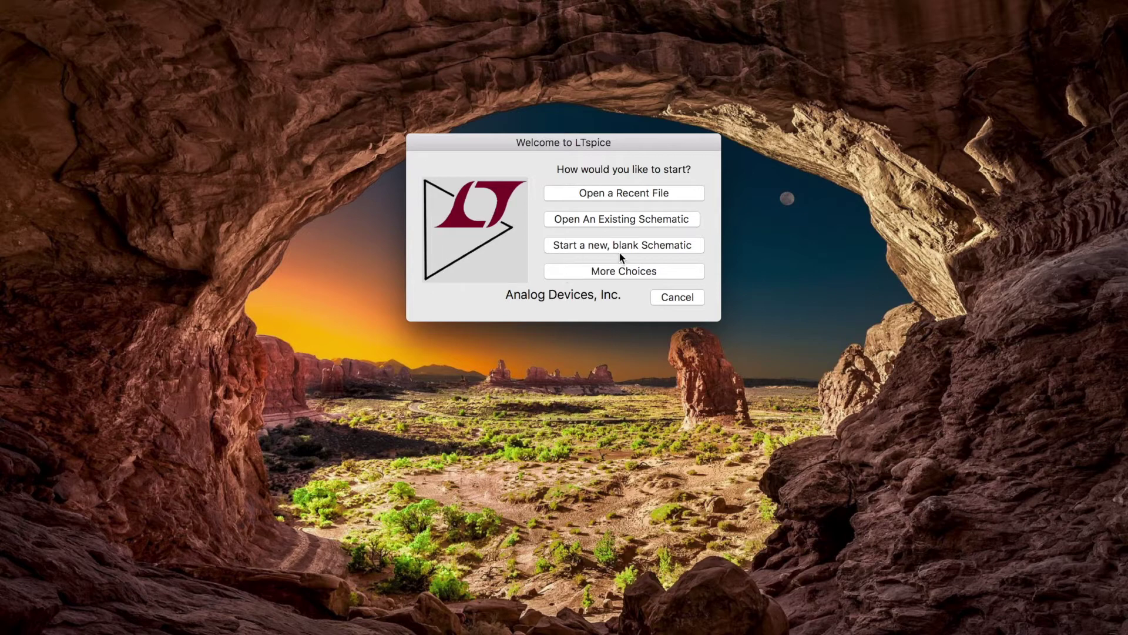
- Start a blank Untitled schematic and drag its window larger to fill most of the screen
{"action": "left_click", "coordinate": [652, 249]}
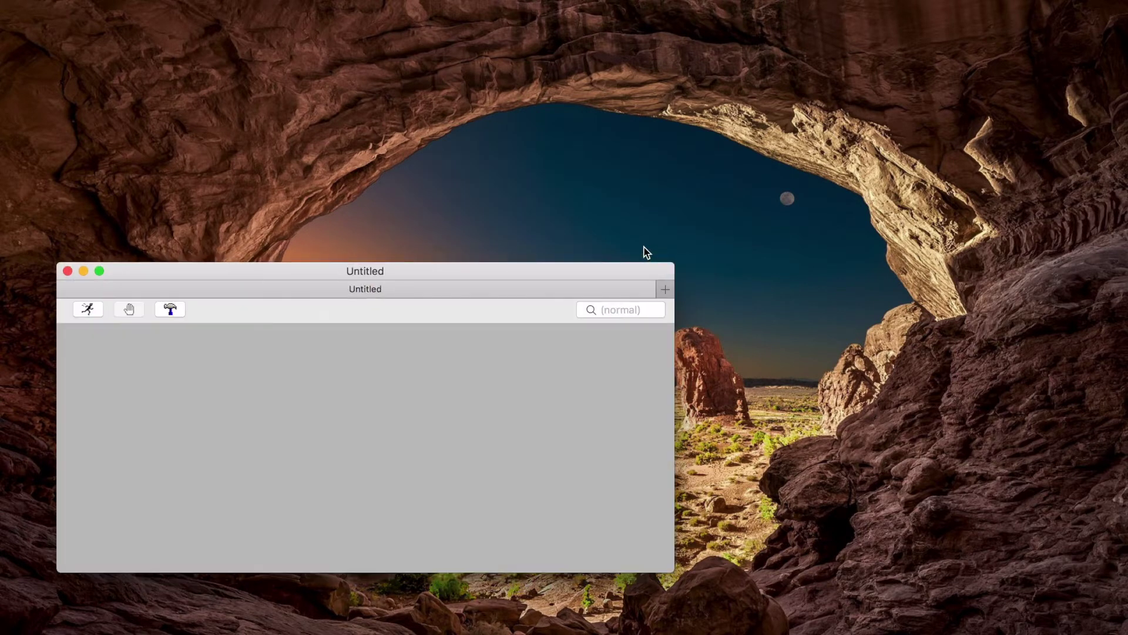
{"action": "left_click_drag", "start_coordinate": [262, 274], "coordinate": [224, 14]}
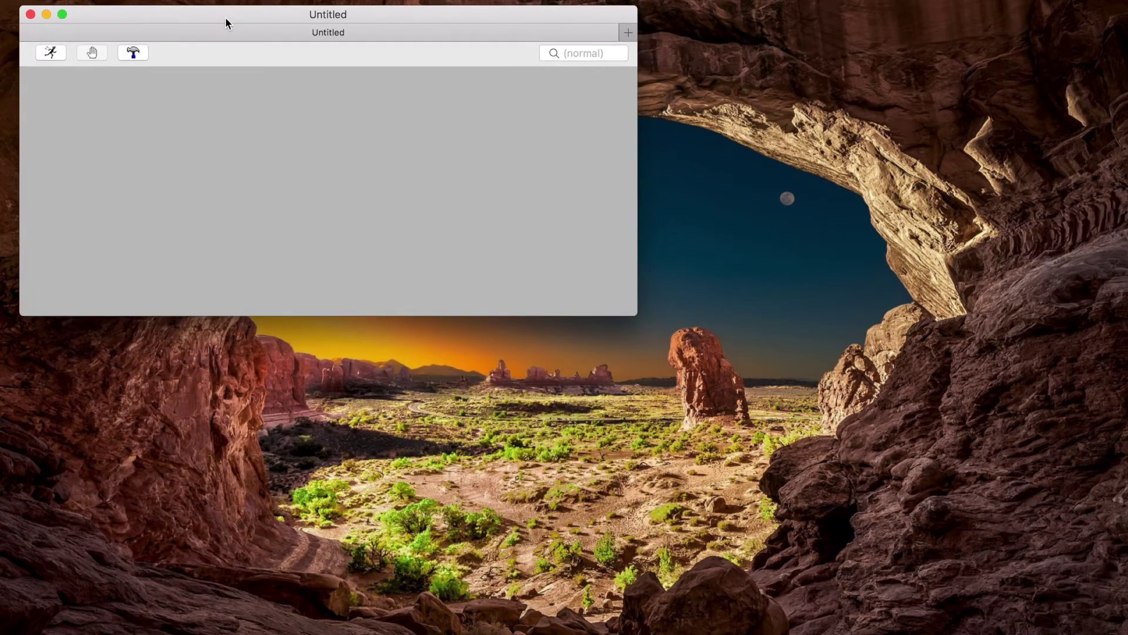
{"action": "left_click_drag", "start_coordinate": [636, 310], "coordinate": [1081, 611]}
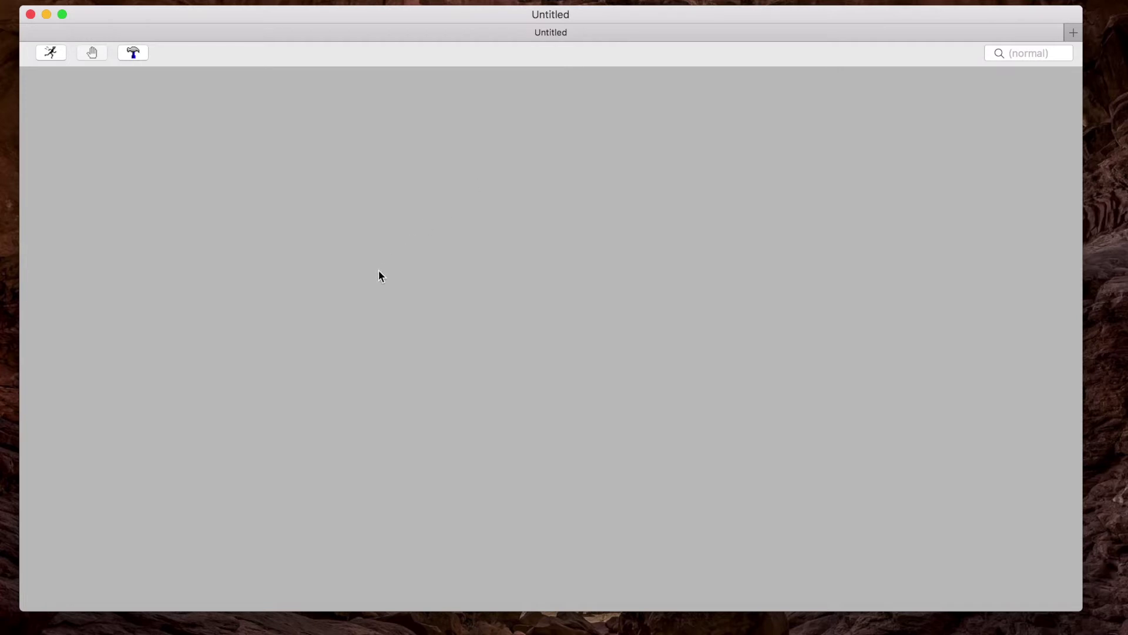
{"action": "right_click", "coordinate": [414, 274]}
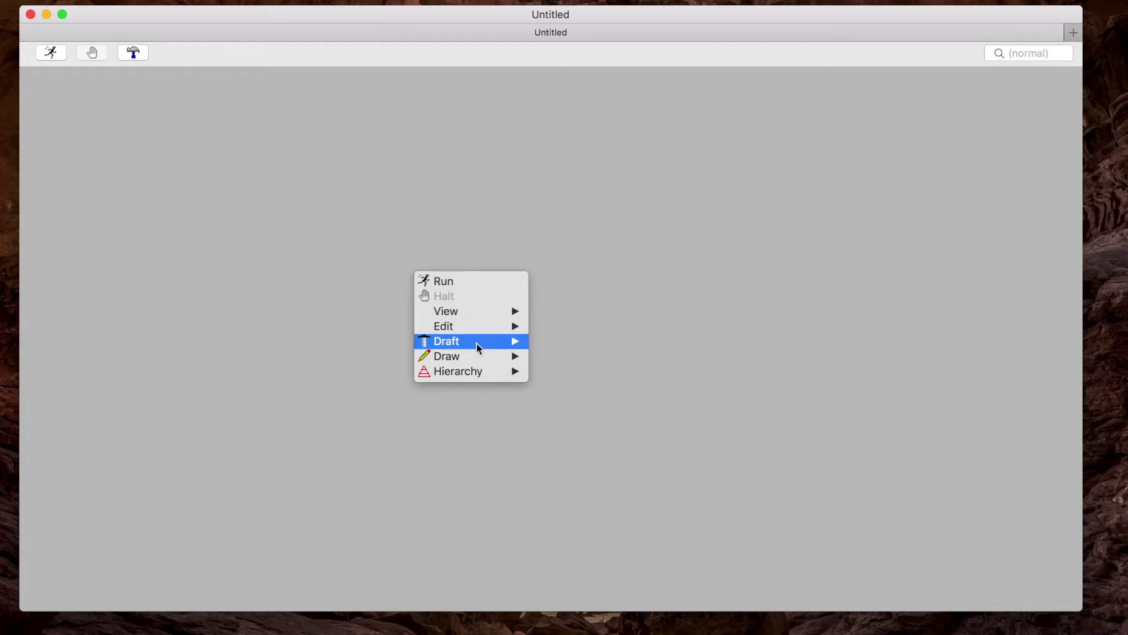
- Place voltage source V1 on the left of the canvas
{"action": "mouse_move", "coordinate": [476, 342]}
{"action": "left_click", "coordinate": [585, 360]}
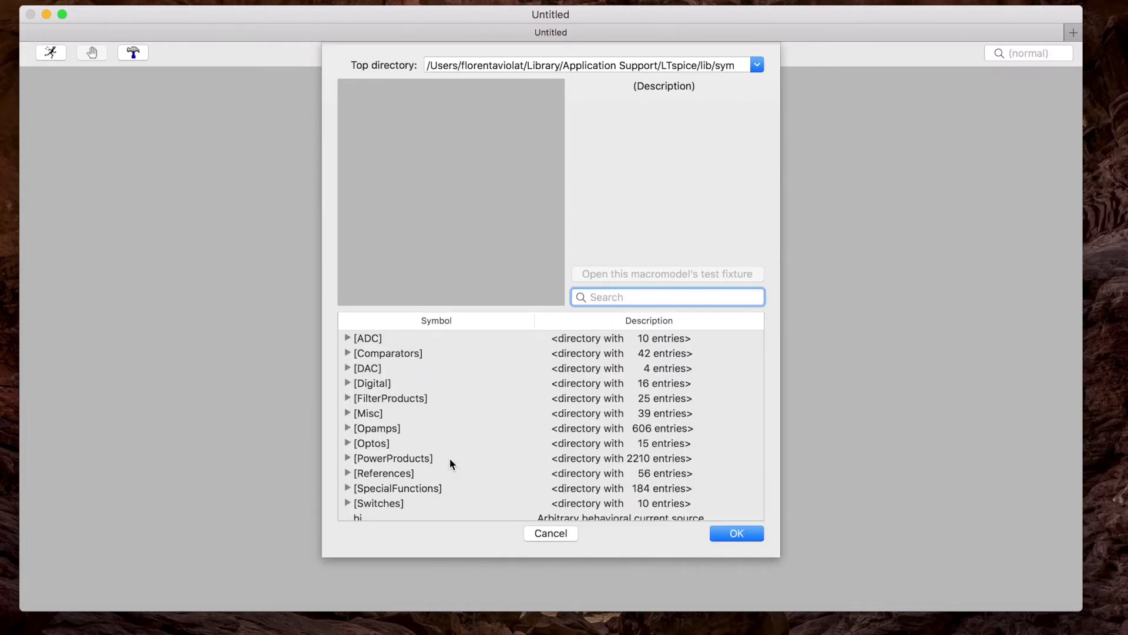
{"action": "scroll", "coordinate": [450, 457], "scroll_direction": "down", "scroll_amount": 10}
{"action": "scroll", "coordinate": [450, 457], "scroll_direction": "down", "scroll_amount": 5}
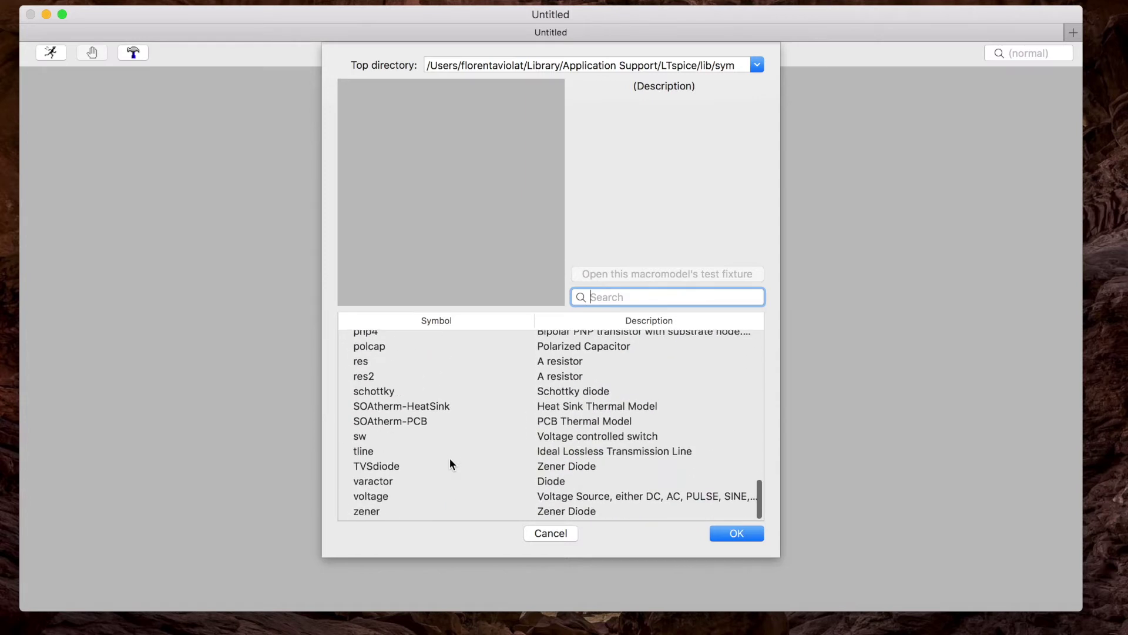
{"action": "left_click", "coordinate": [373, 498]}
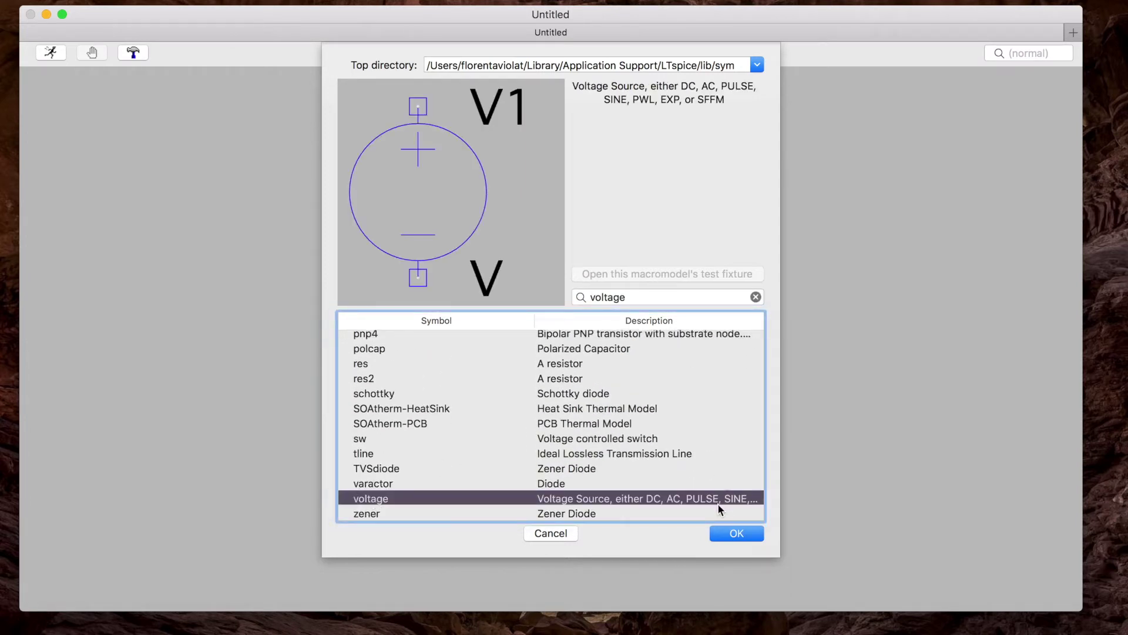
{"action": "left_click", "coordinate": [725, 538]}
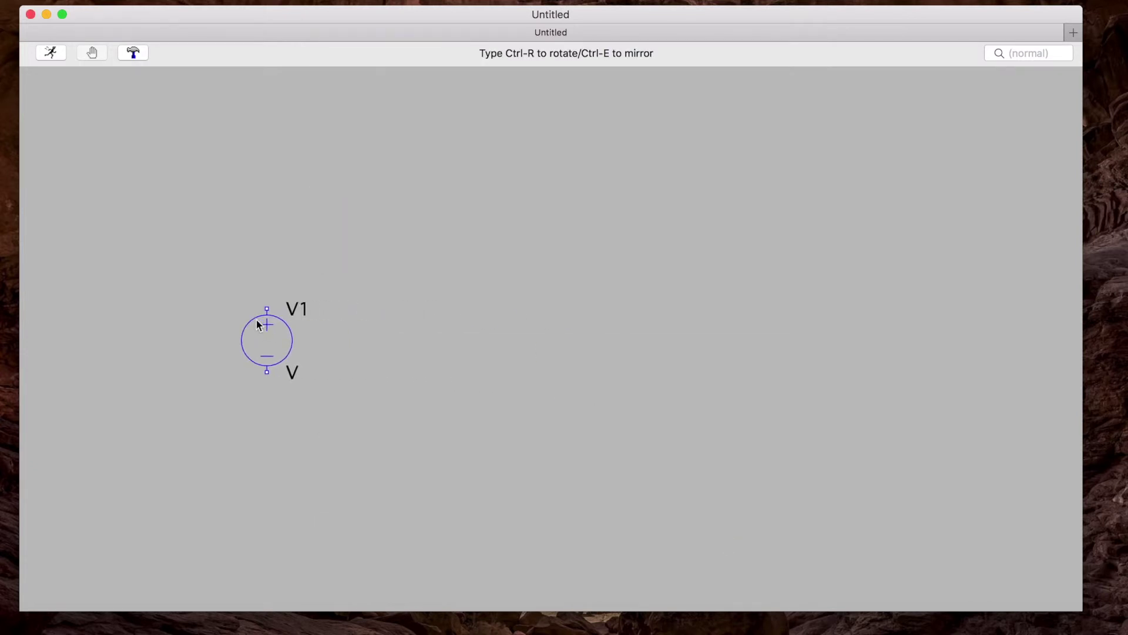
{"action": "left_click", "coordinate": [230, 295]}
{"action": "key", "text": "Escape"}
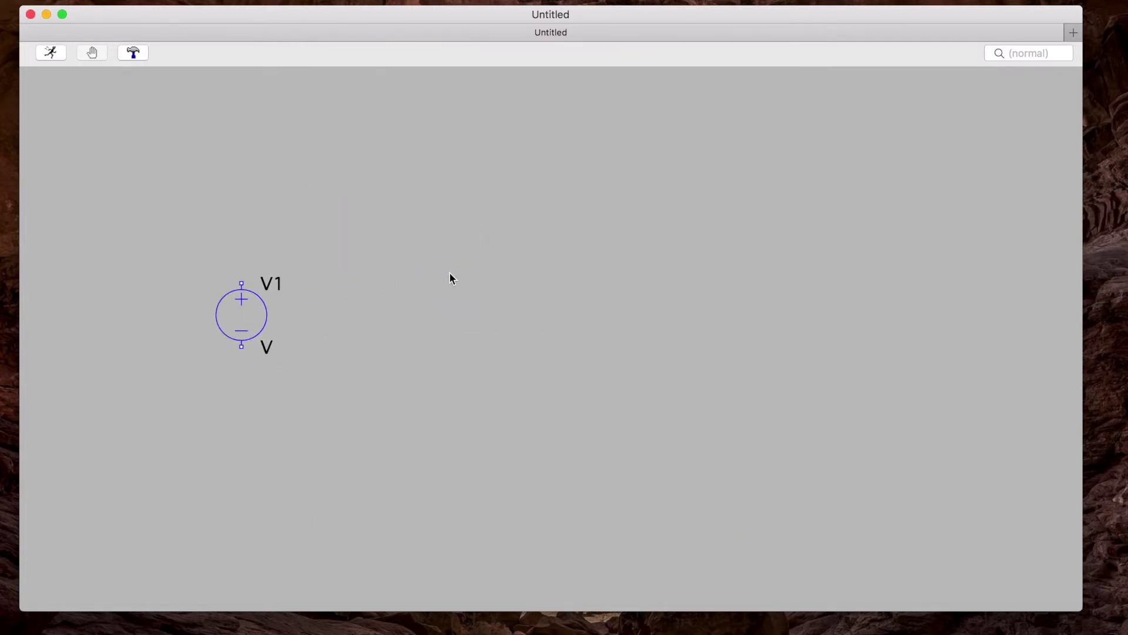
- Place resistor R1 and resistor R2 directly below it
{"action": "right_click", "coordinate": [450, 273]}
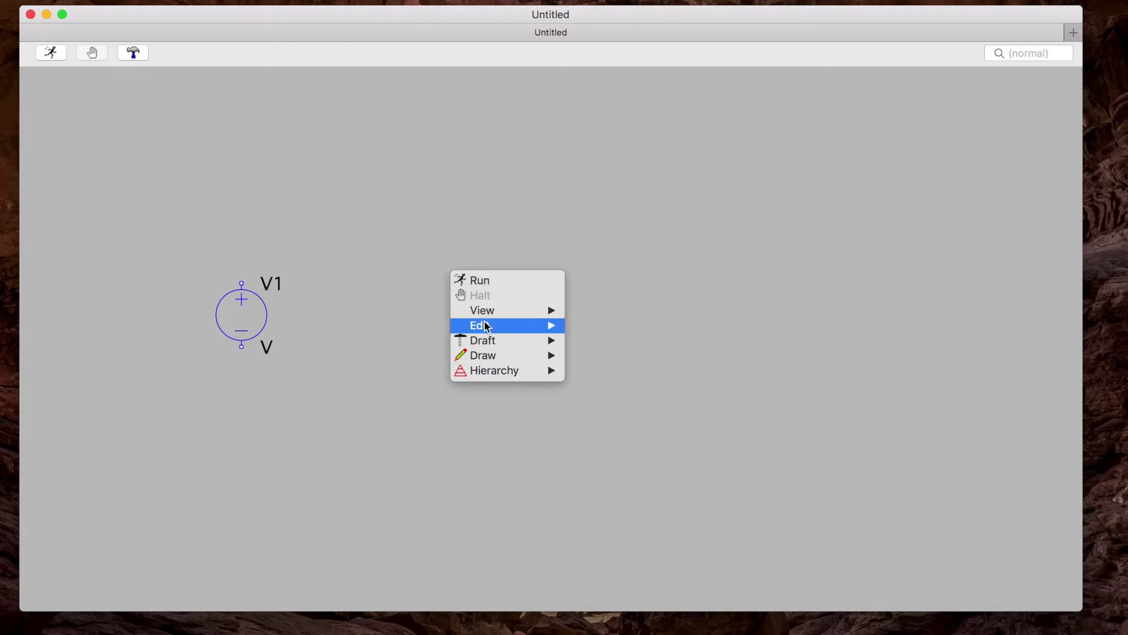
{"action": "mouse_move", "coordinate": [487, 341]}
{"action": "left_click", "coordinate": [591, 356]}
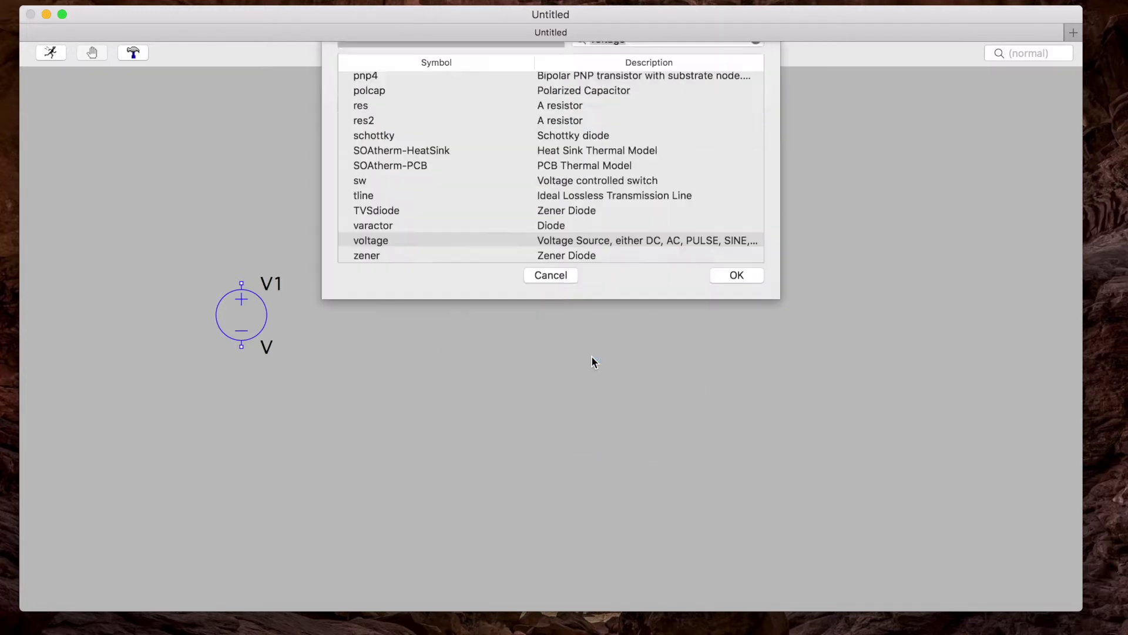
{"action": "left_click", "coordinate": [384, 362]}
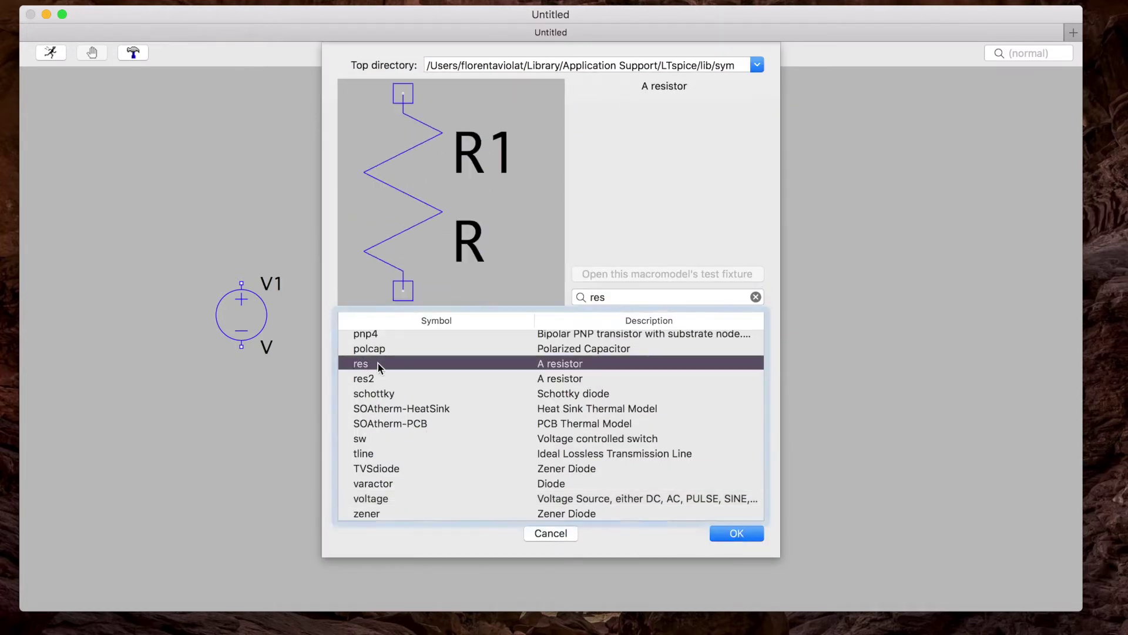
{"action": "left_click", "coordinate": [735, 534]}
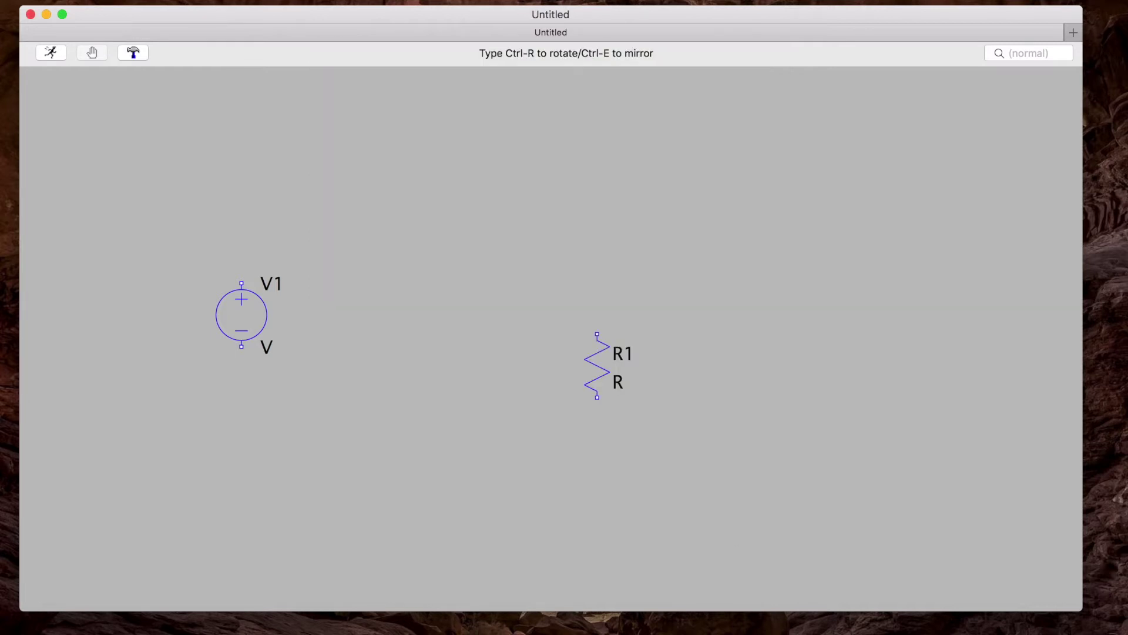
{"action": "left_click", "coordinate": [470, 212]}
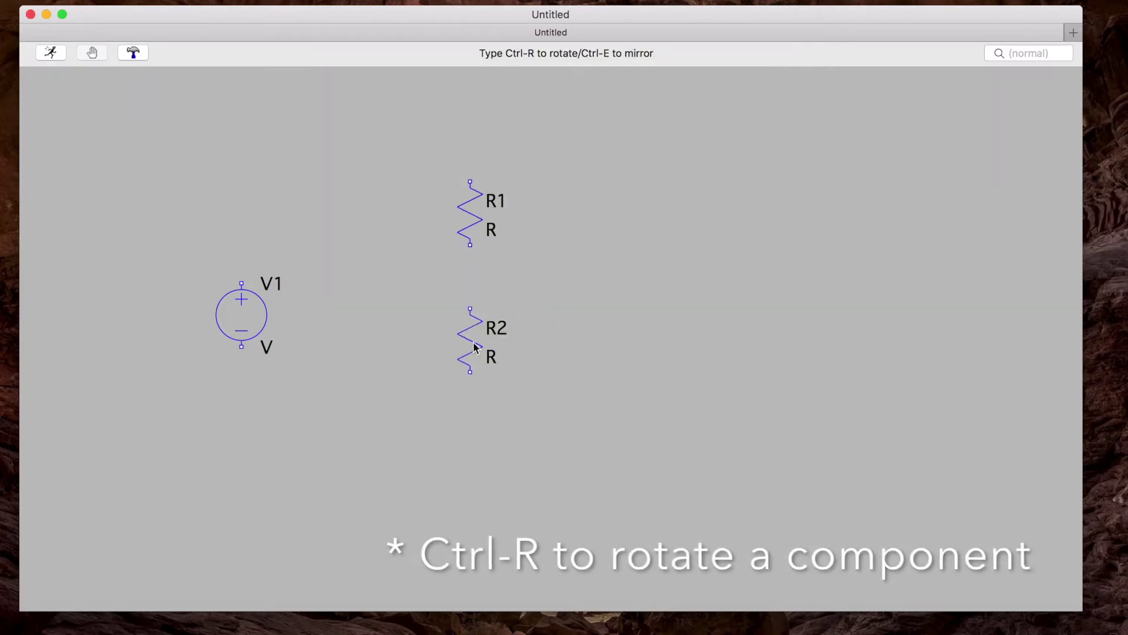
{"action": "left_click", "coordinate": [470, 376]}
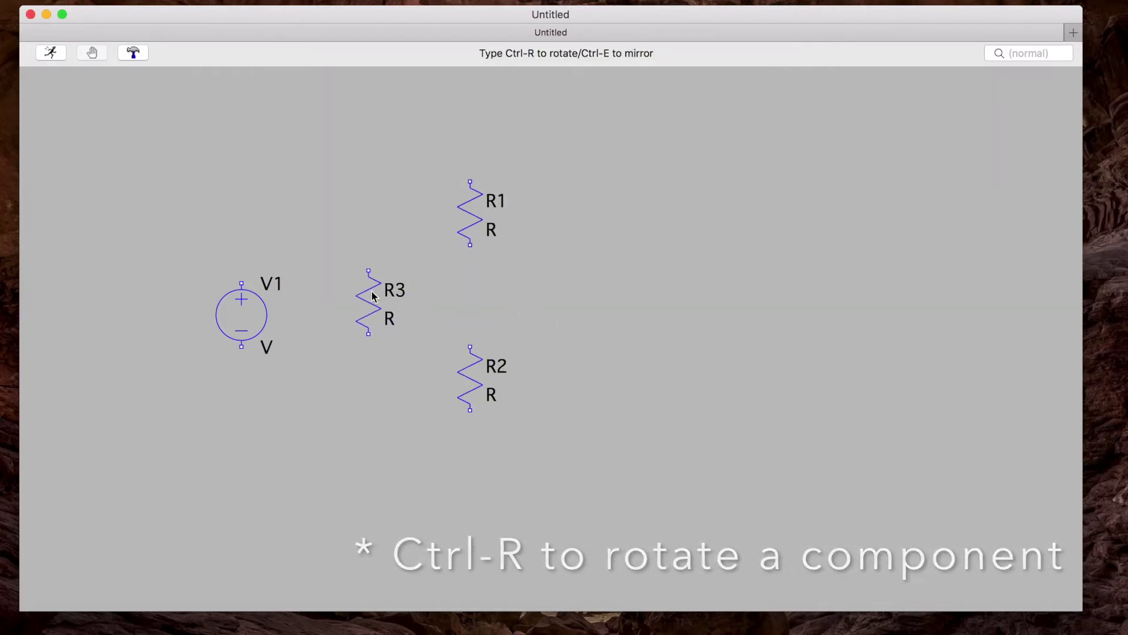
{"action": "key", "text": "Escape"}
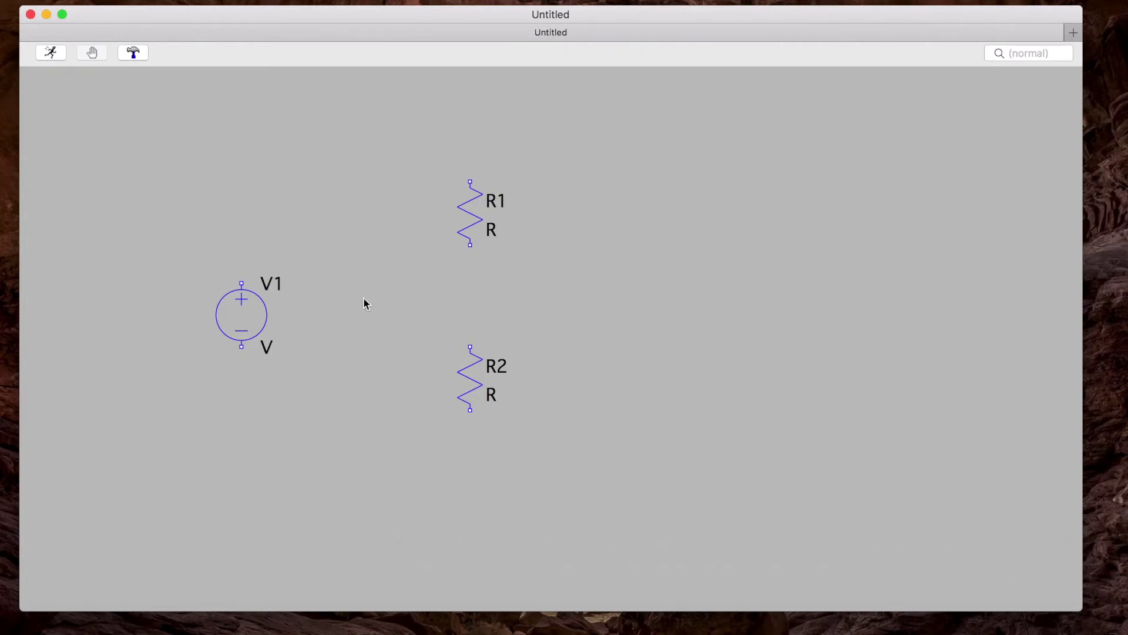
- Wire V1's top pin across to R1, down through R2, back to V1's bottom pin, plus a short stub
{"action": "right_click", "coordinate": [365, 303]}
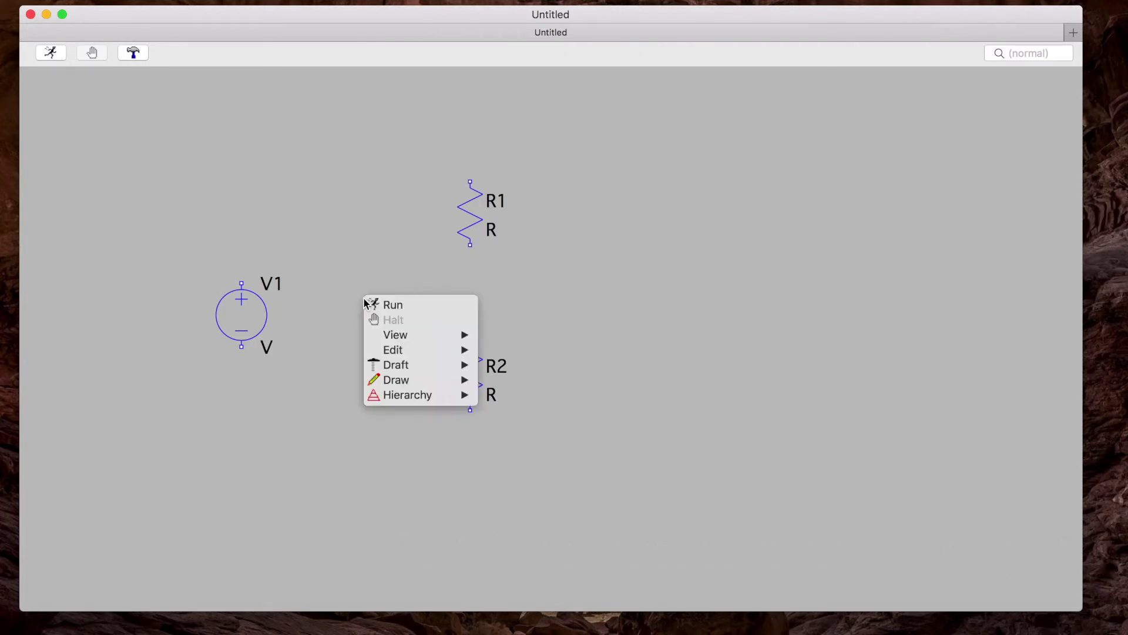
{"action": "mouse_move", "coordinate": [418, 365]}
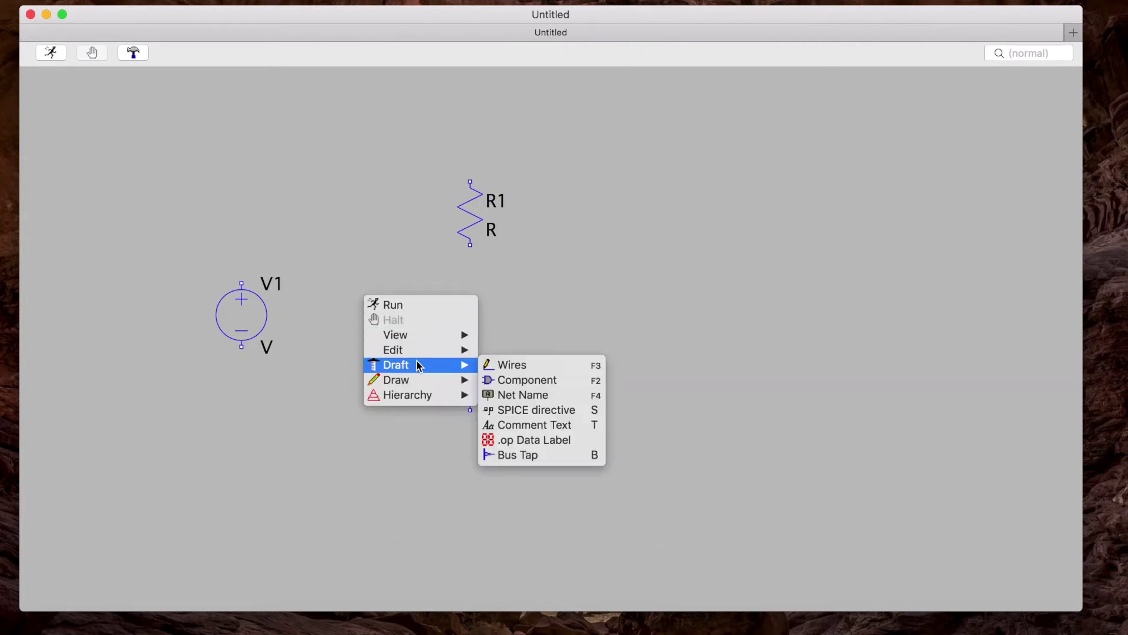
{"action": "left_click", "coordinate": [509, 368]}
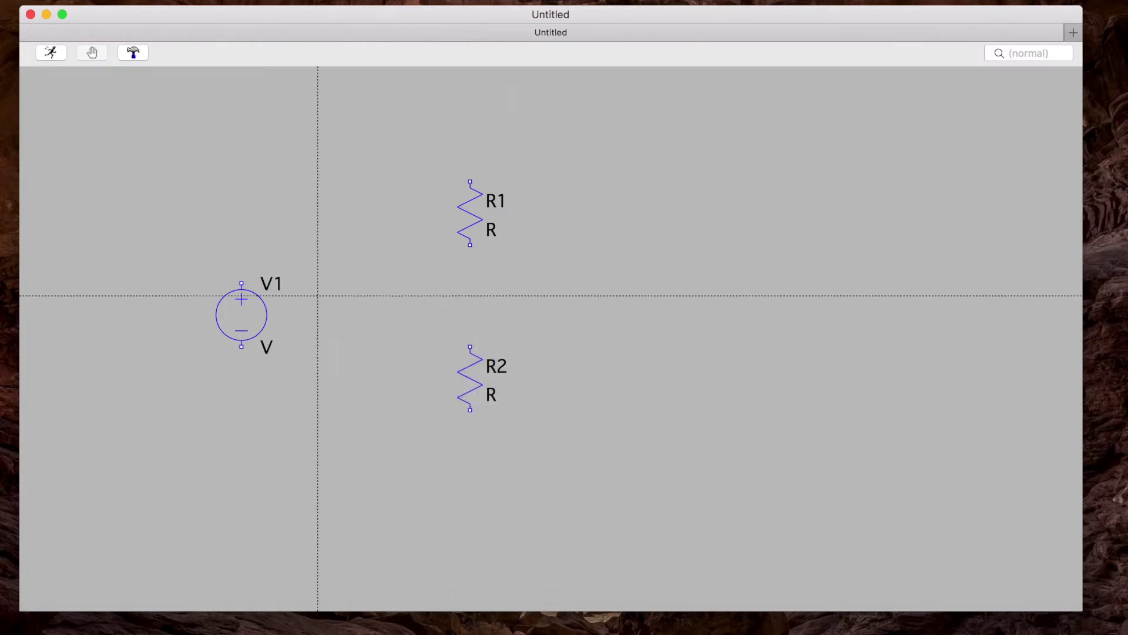
{"action": "left_click", "coordinate": [242, 283]}
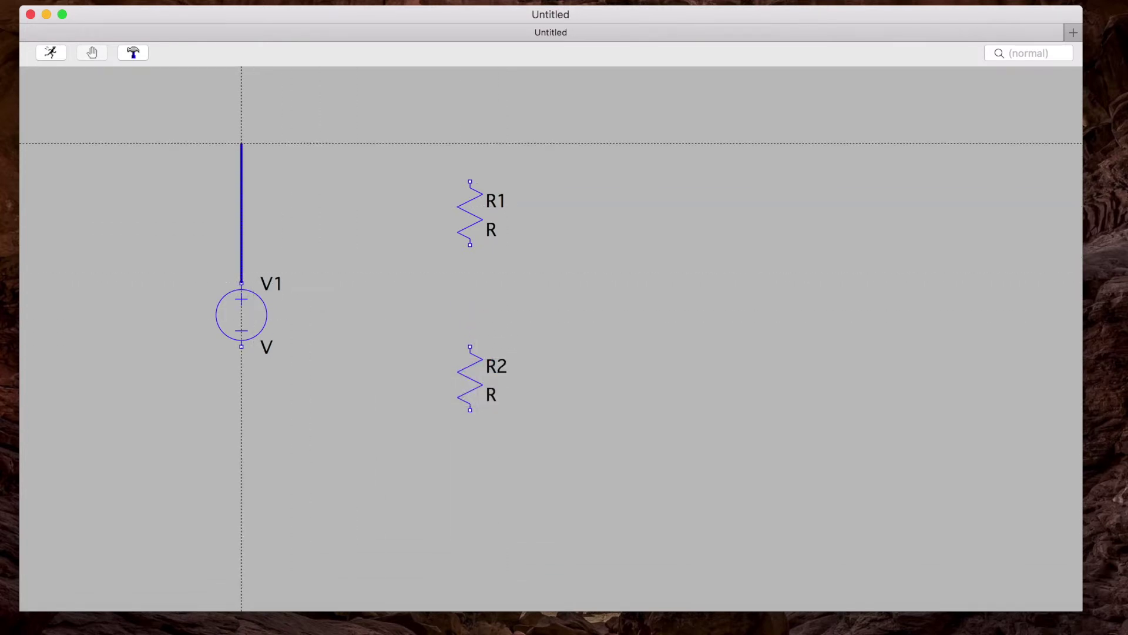
{"action": "left_click", "coordinate": [242, 130]}
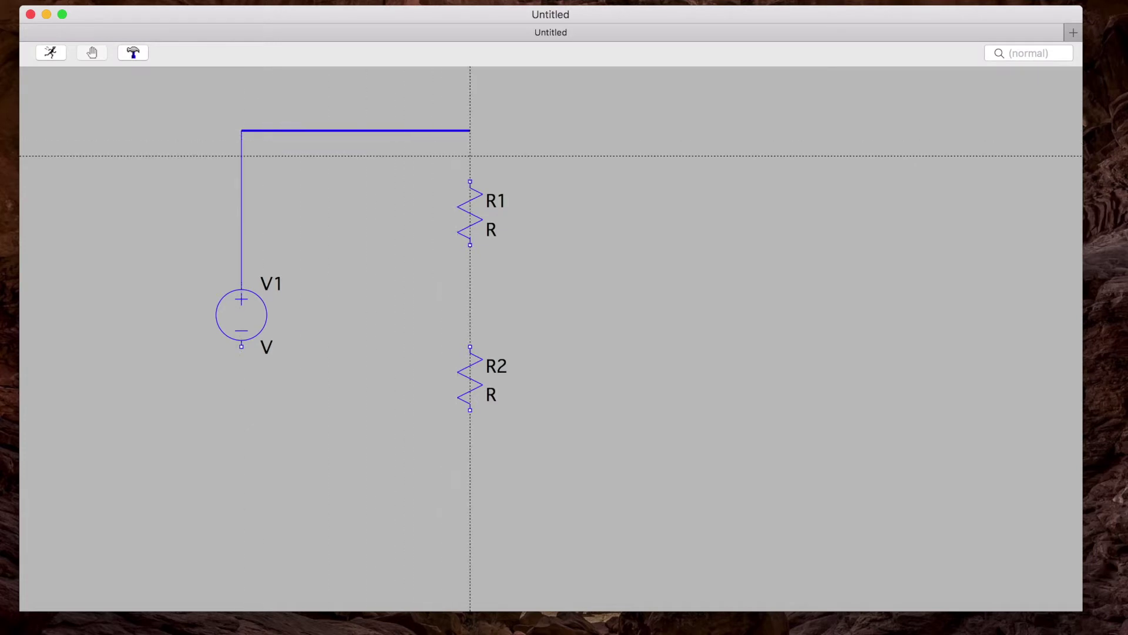
{"action": "left_click", "coordinate": [470, 131]}
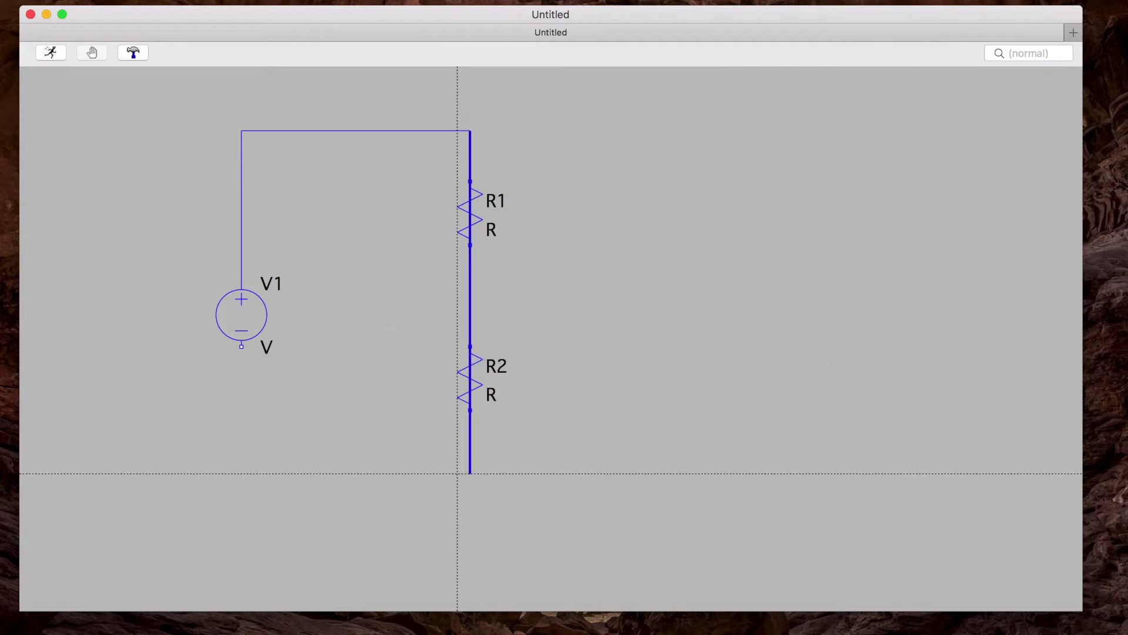
{"action": "left_click", "coordinate": [470, 474]}
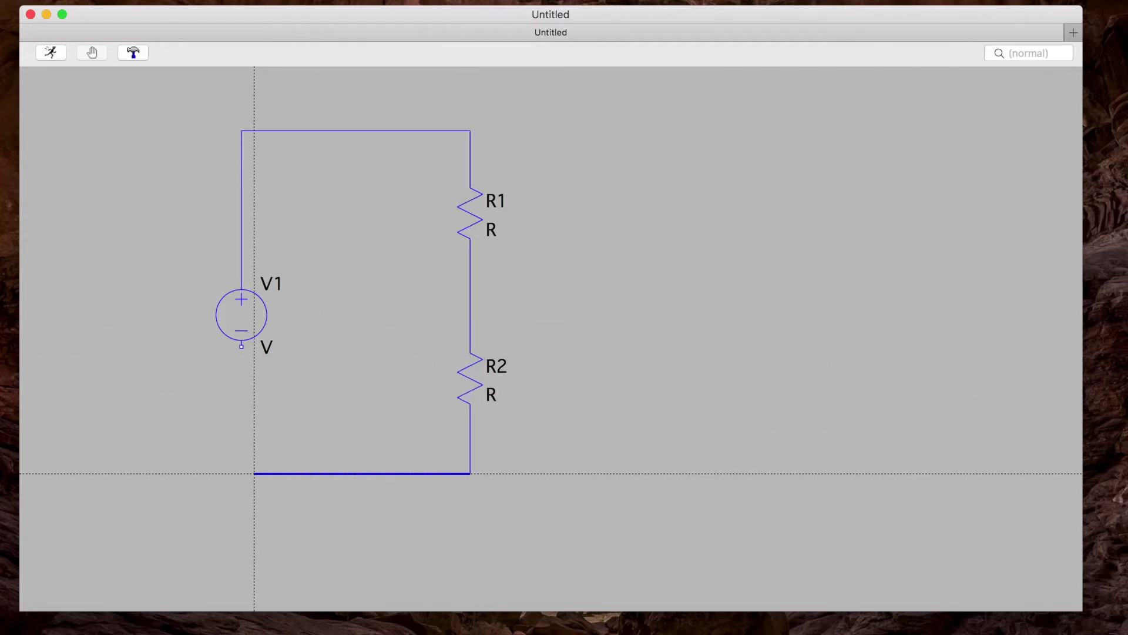
{"action": "left_click", "coordinate": [241, 474]}
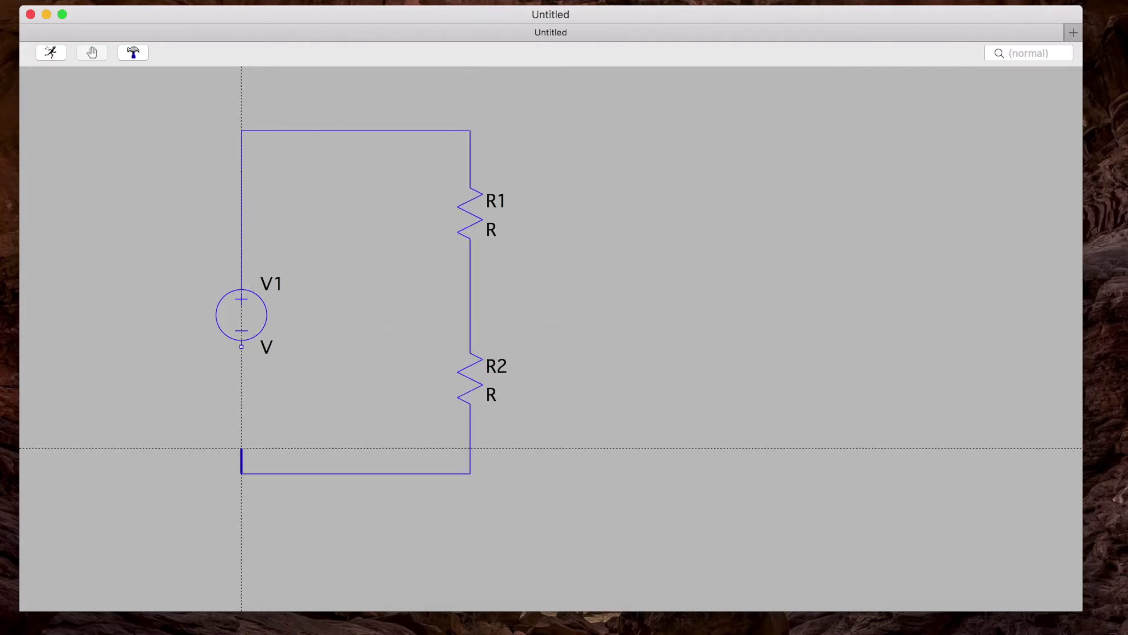
{"action": "left_click", "coordinate": [252, 347]}
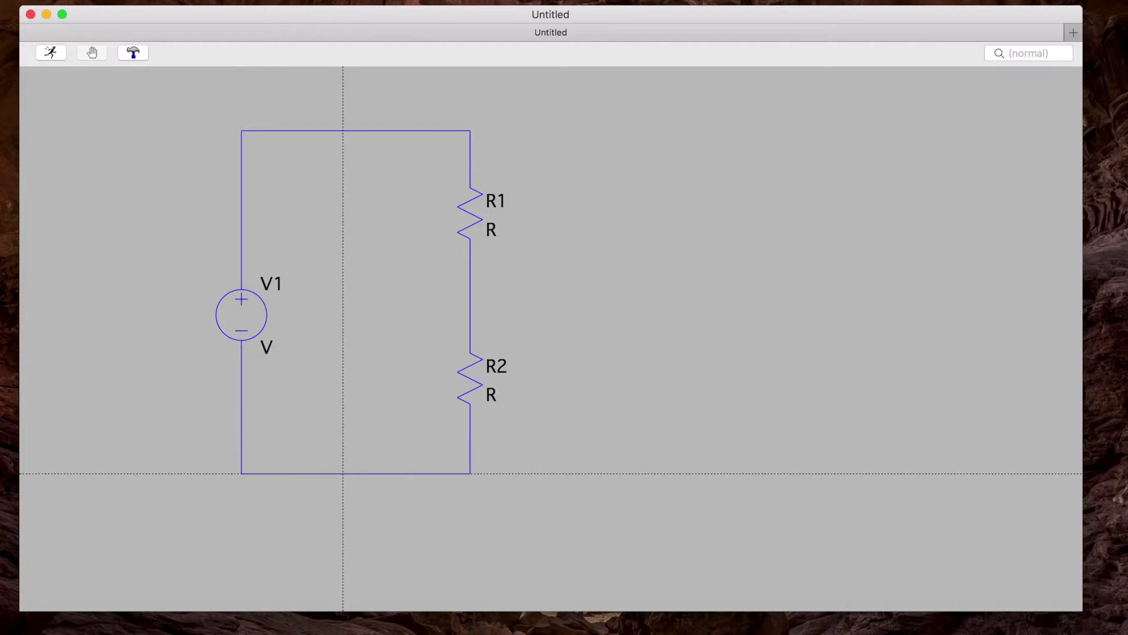
{"action": "left_click", "coordinate": [343, 474]}
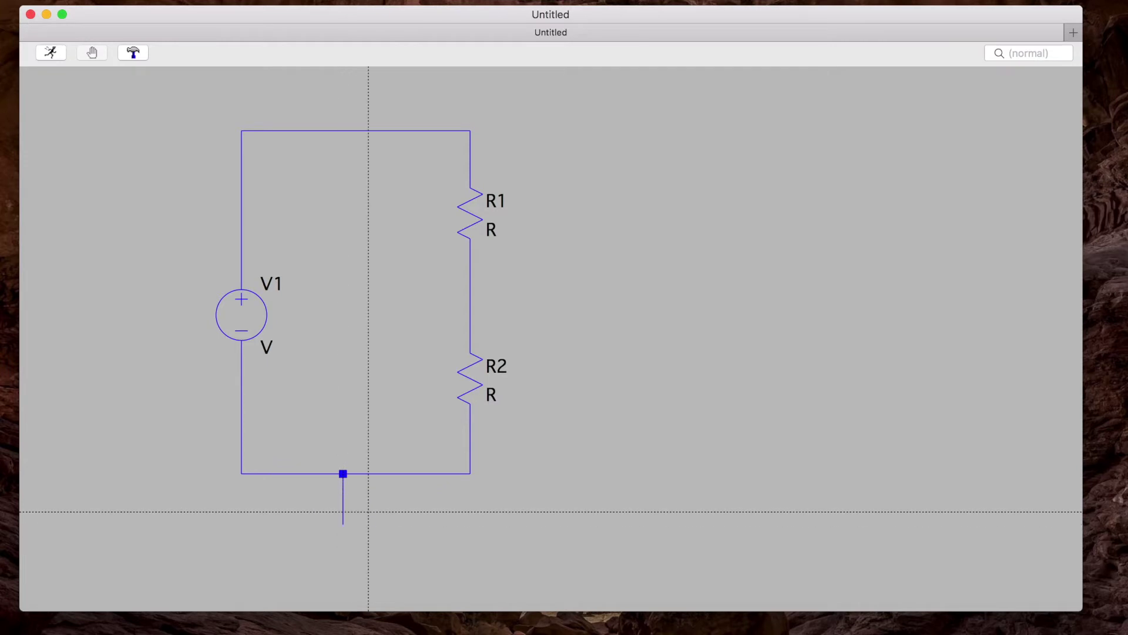
{"action": "left_click", "coordinate": [343, 524]}
{"action": "key", "text": "Escape"}
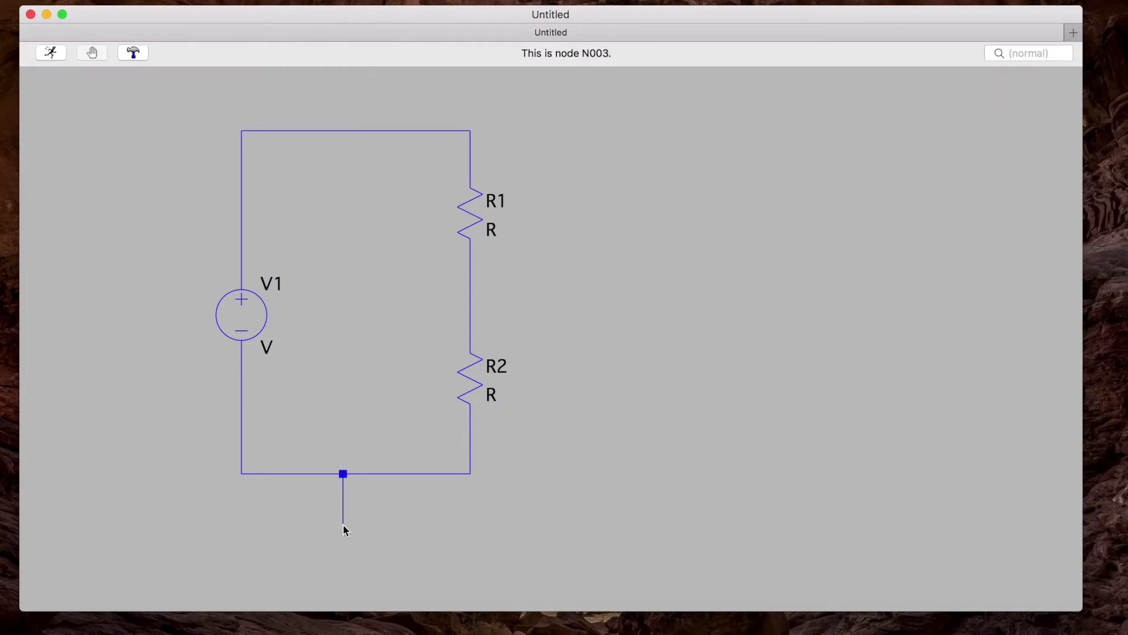
- Label the stub's net as GND (global node 0) to ground the bottom wire
{"action": "right_click", "coordinate": [344, 524]}
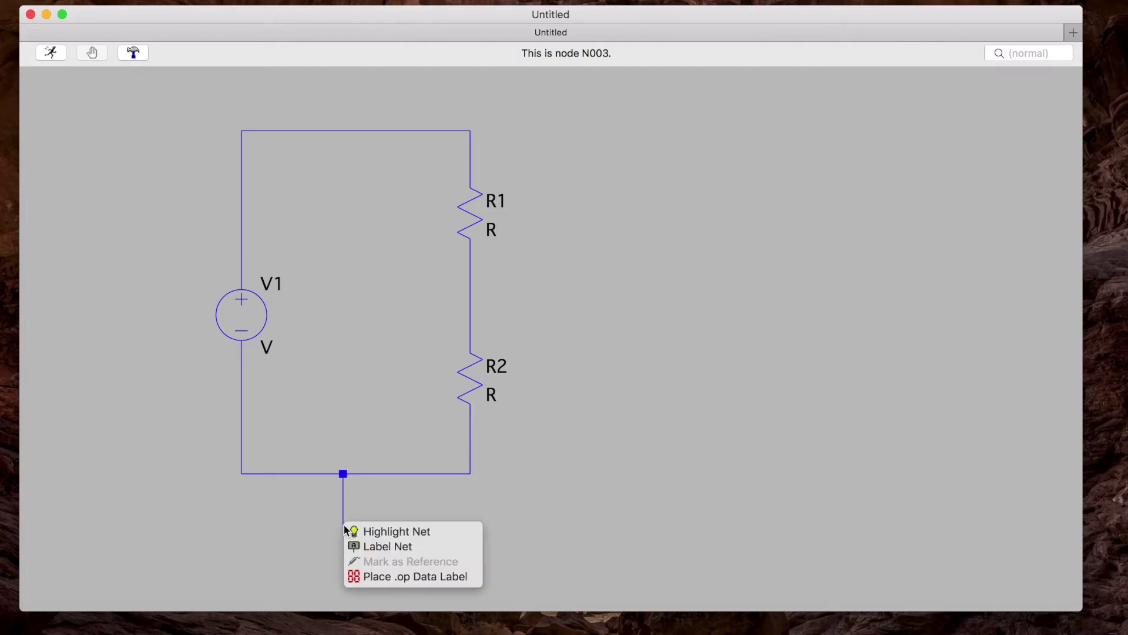
{"action": "left_click", "coordinate": [371, 547]}
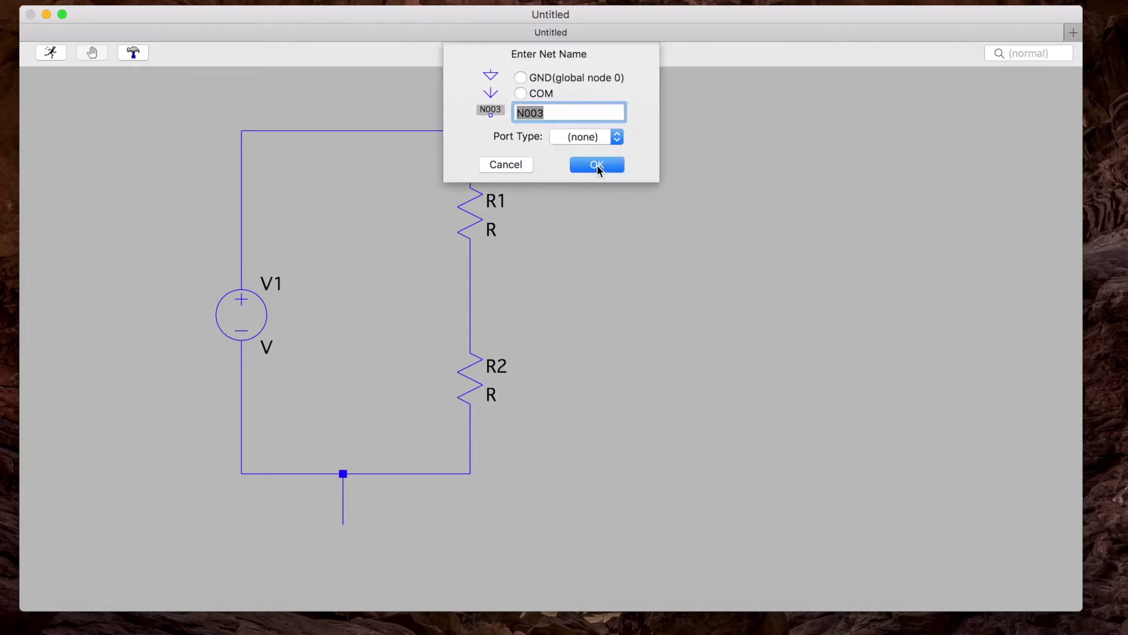
{"action": "left_click", "coordinate": [520, 78]}
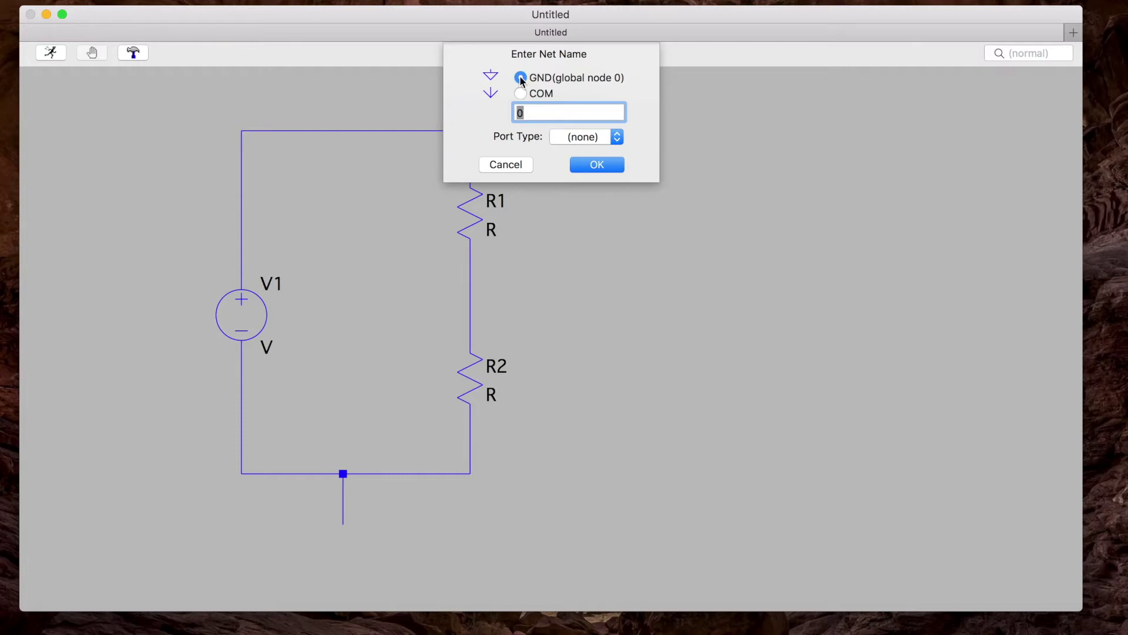
{"action": "left_click", "coordinate": [595, 165]}
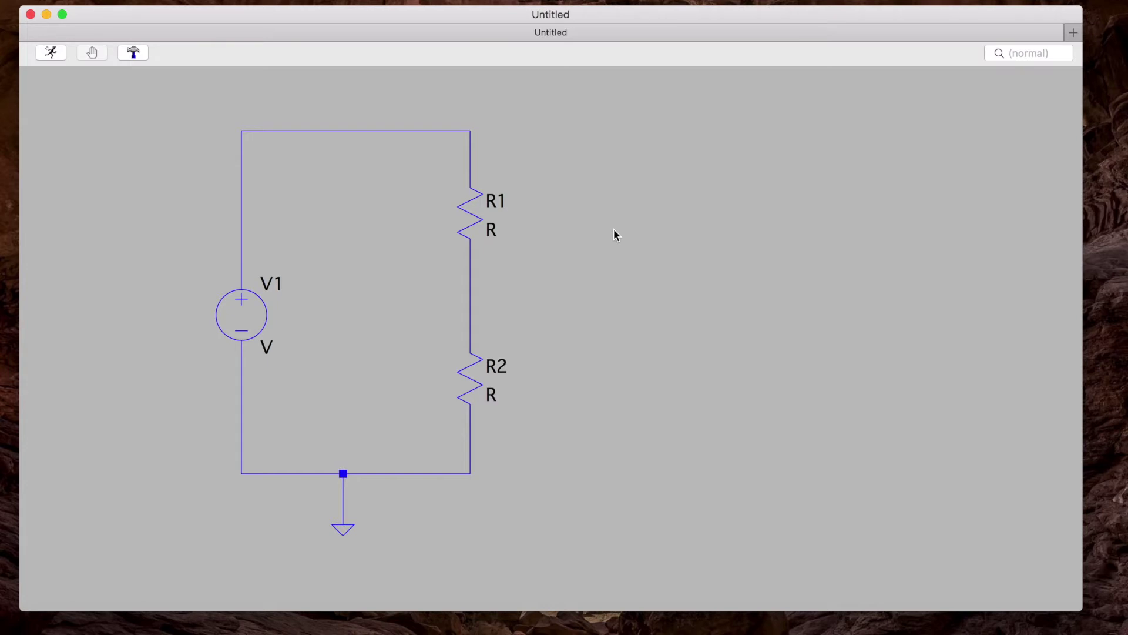
- Give V1 the value 5, R1 the value 10 and R2 the value 20
{"action": "right_click", "coordinate": [266, 346]}
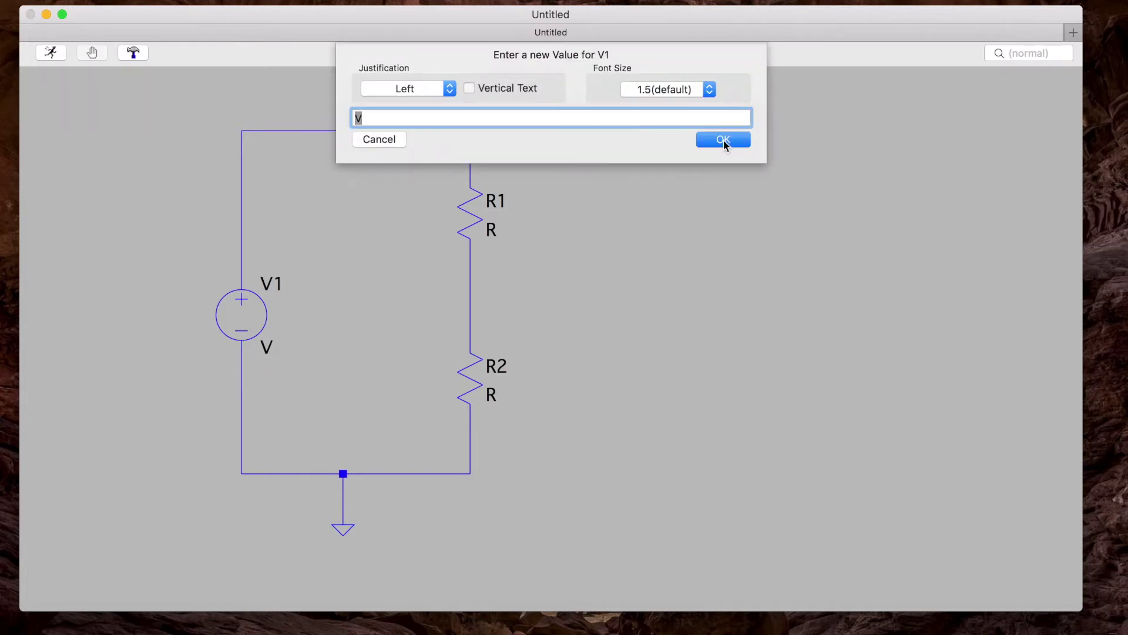
{"action": "type", "text": "5"}
{"action": "key", "text": "Return"}
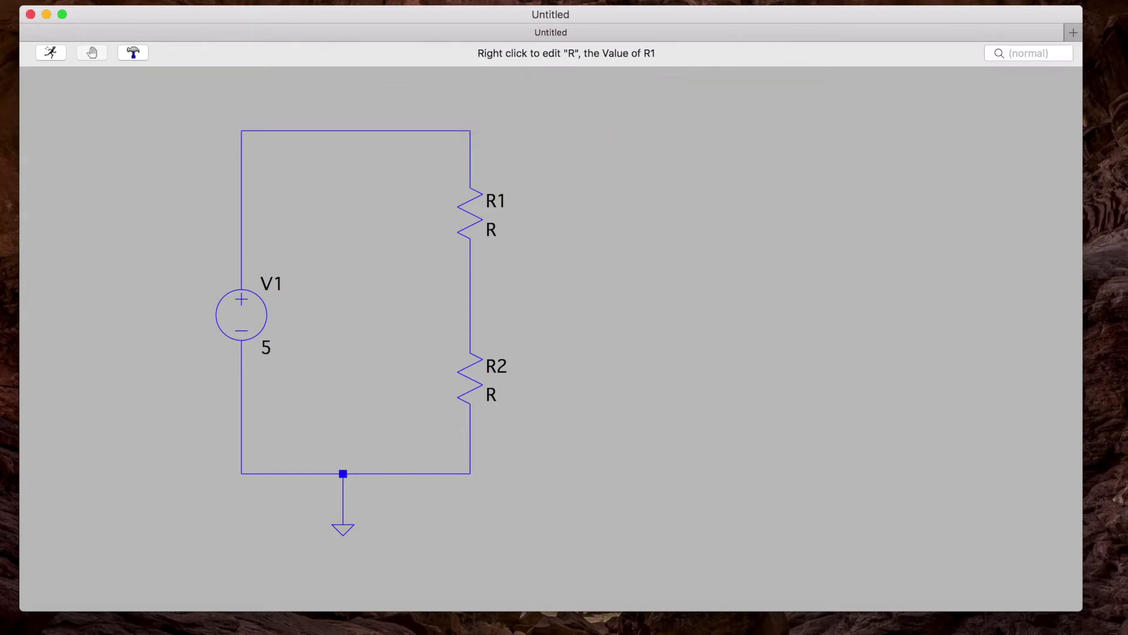
{"action": "right_click", "coordinate": [491, 229]}
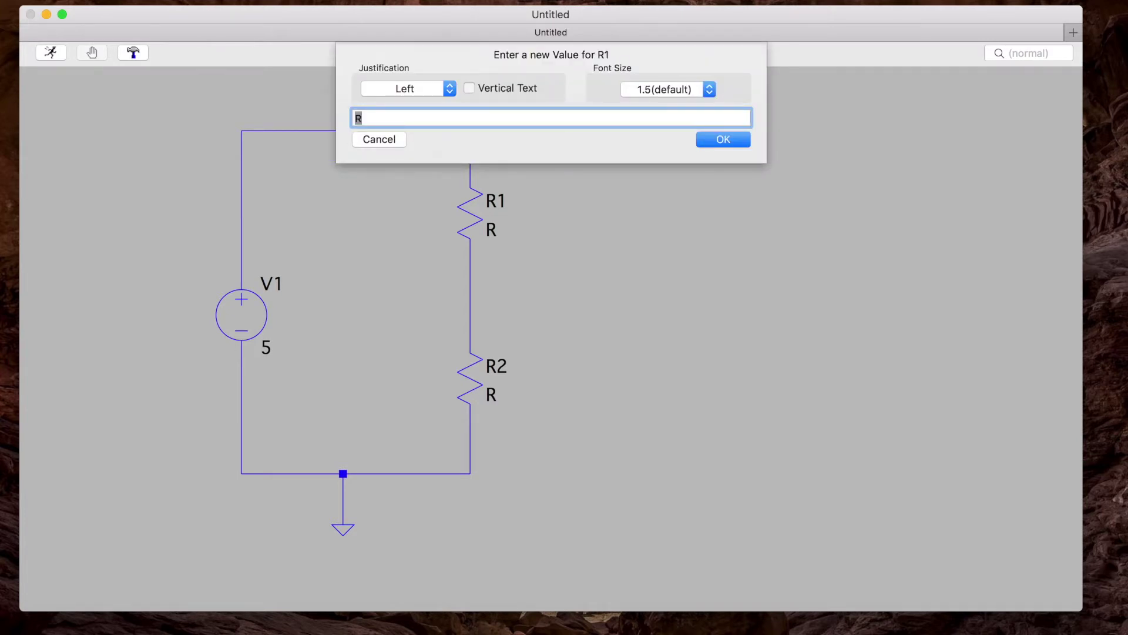
{"action": "type", "text": "10"}
{"action": "key", "text": "Return"}
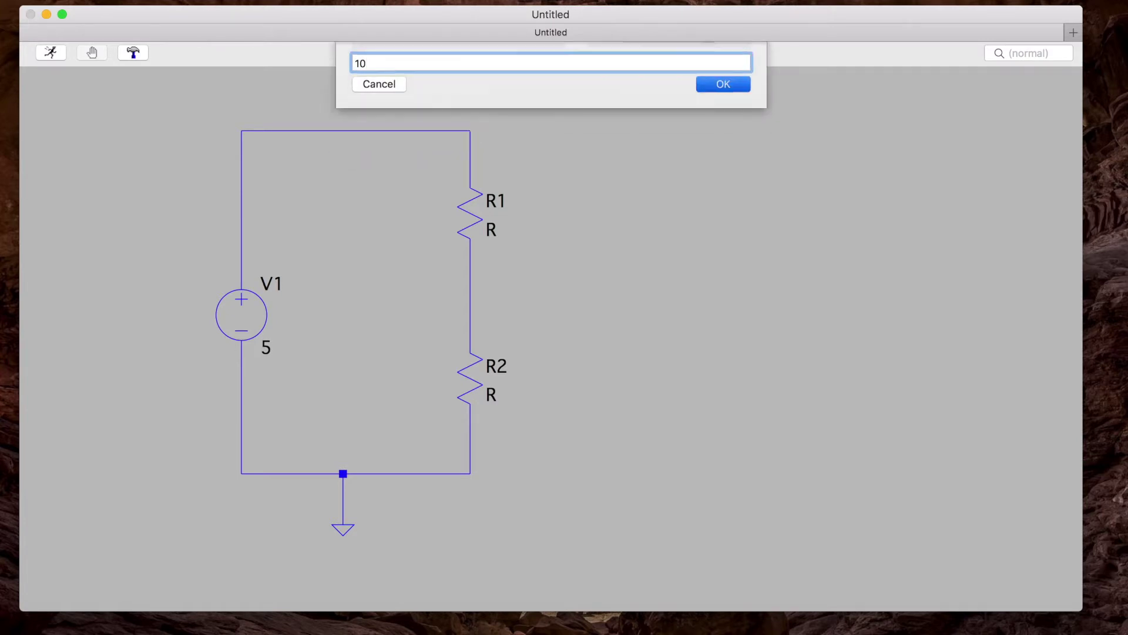
{"action": "right_click", "coordinate": [492, 394]}
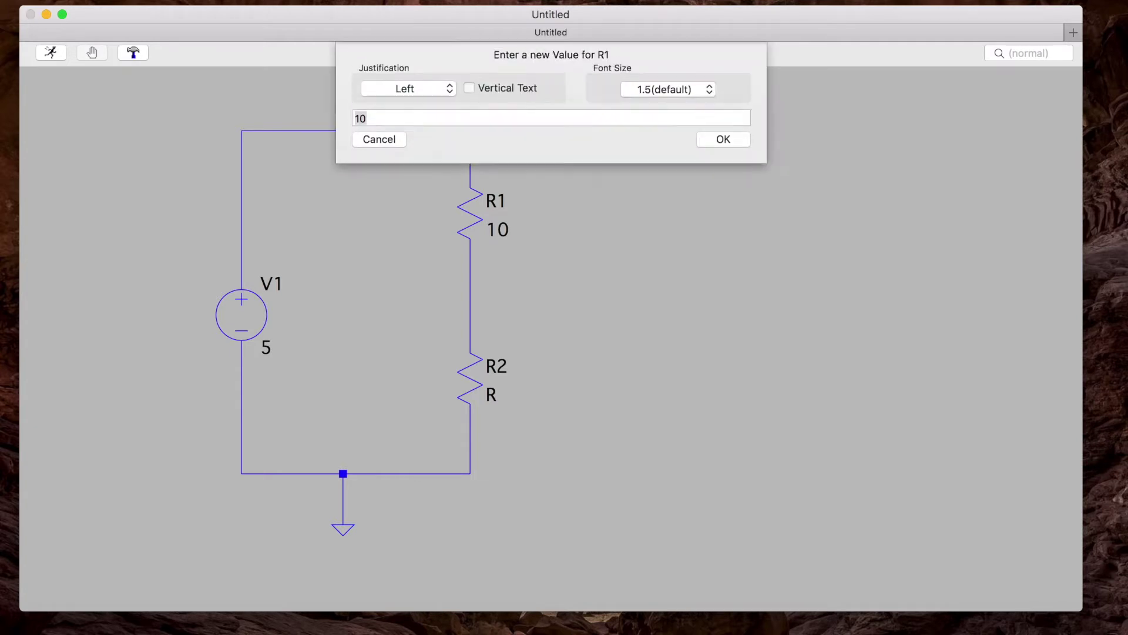
{"action": "type", "text": "20"}
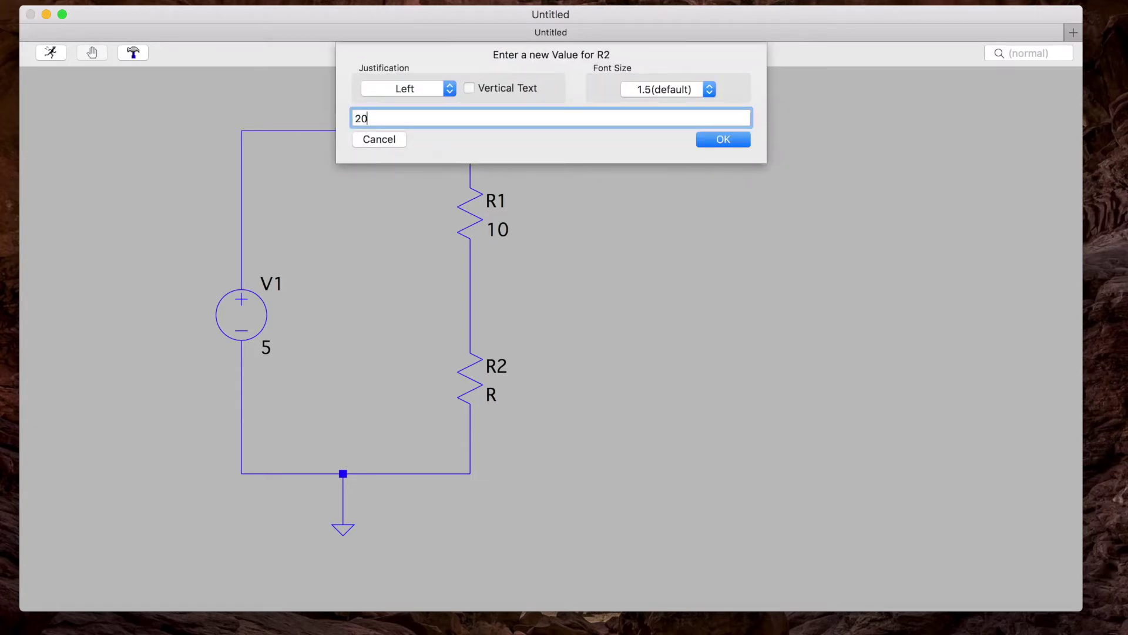
{"action": "key", "text": "Return"}
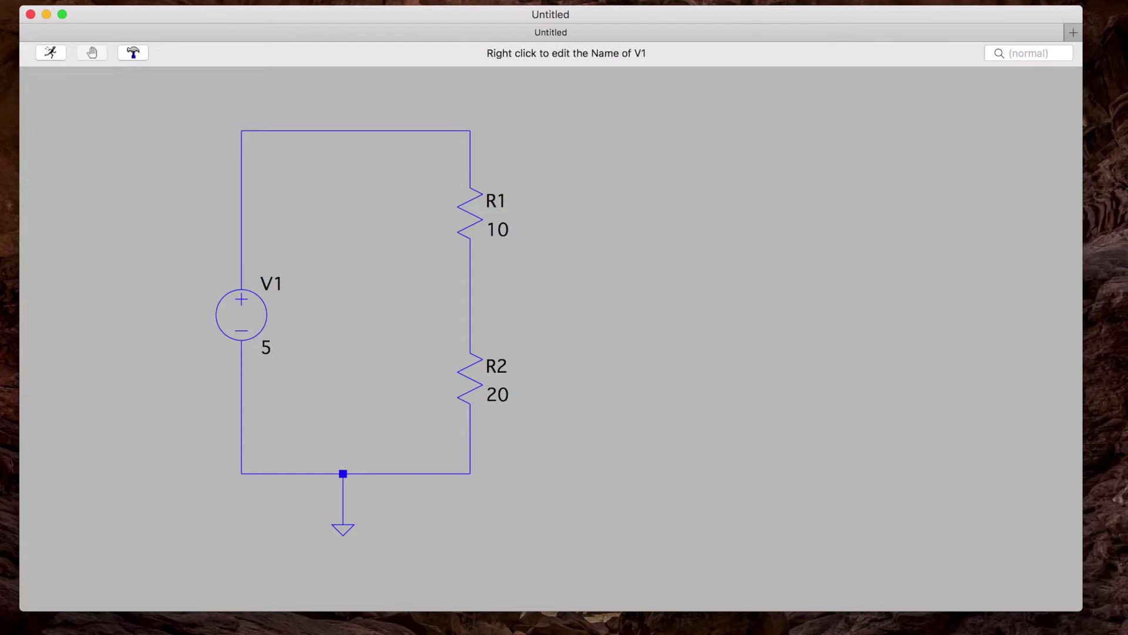
- Rename source V1 to V
{"action": "right_click", "coordinate": [271, 284]}
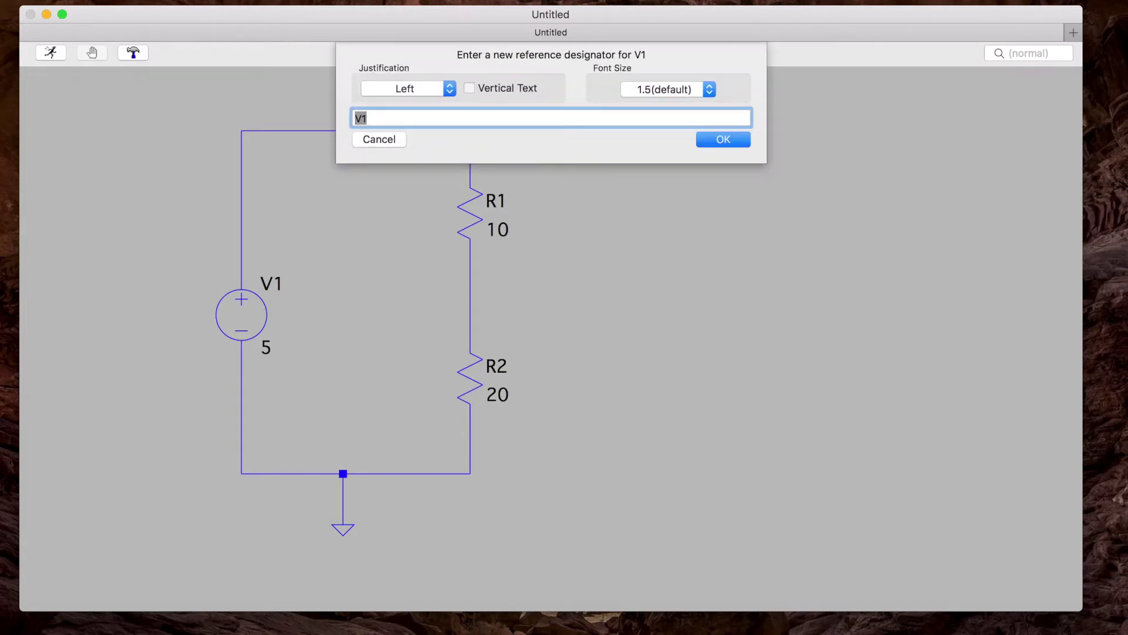
{"action": "left_click", "coordinate": [368, 118]}
{"action": "key", "text": "BackSpace"}
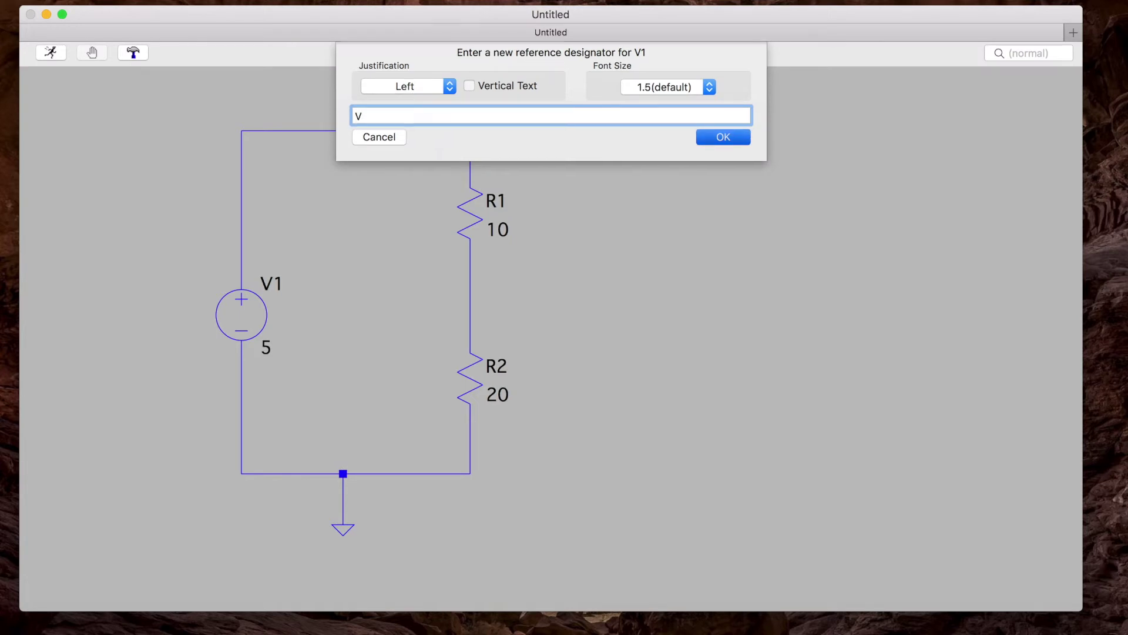
{"action": "key", "text": "Return"}
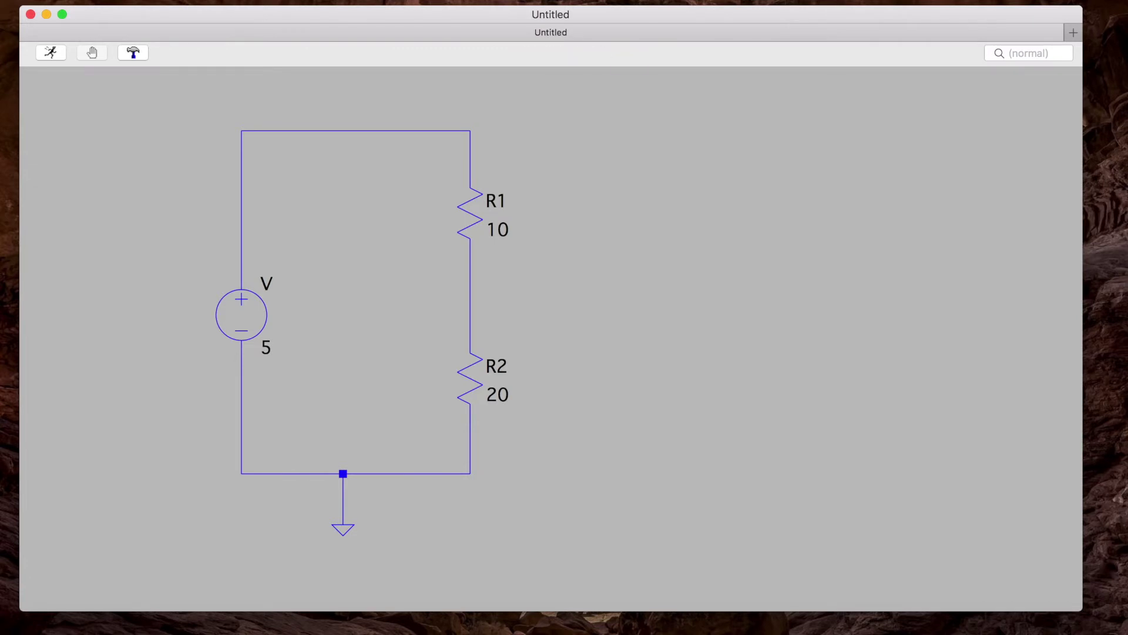
- Label the net between R1 and R2 as b and the net above R1 as a
{"action": "right_click", "coordinate": [471, 299]}
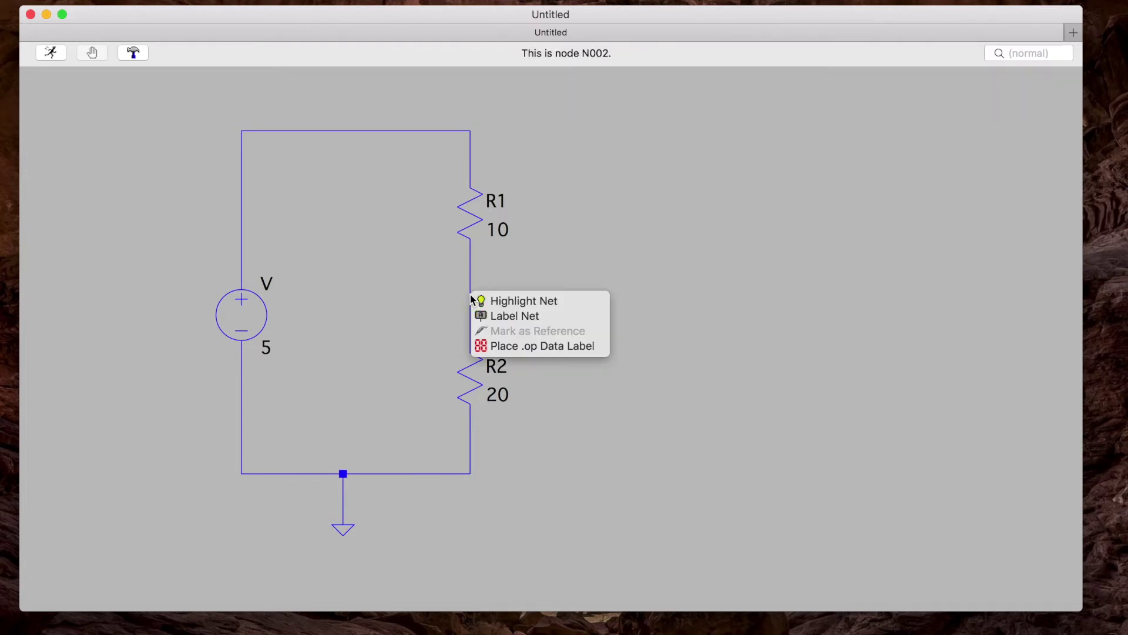
{"action": "left_click", "coordinate": [493, 316]}
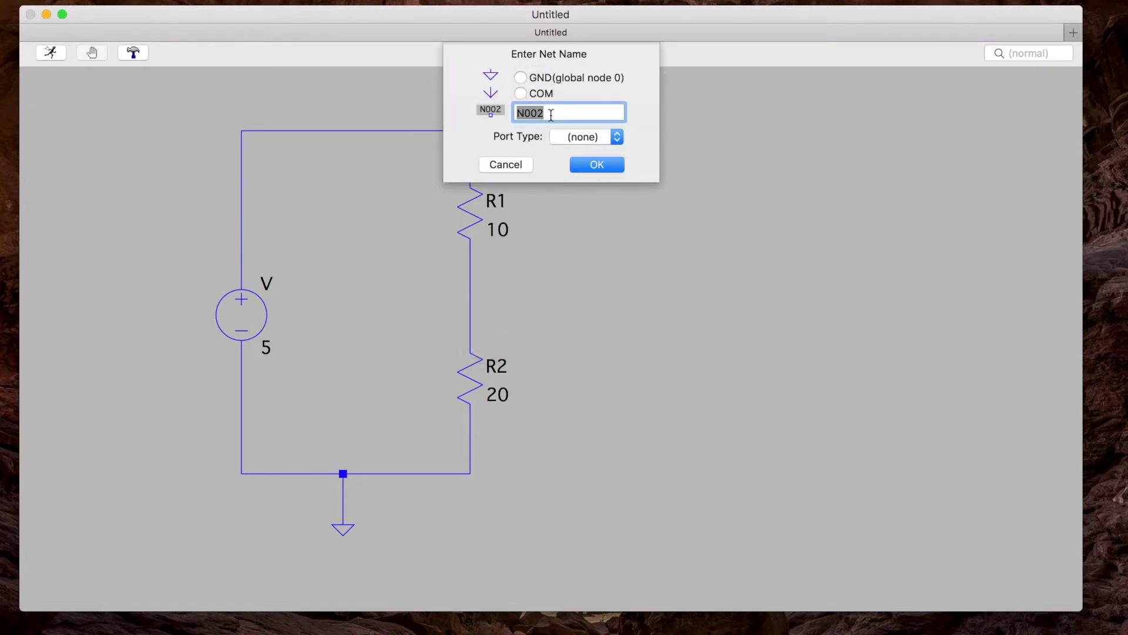
{"action": "type", "text": "b"}
{"action": "left_click", "coordinate": [590, 166]}
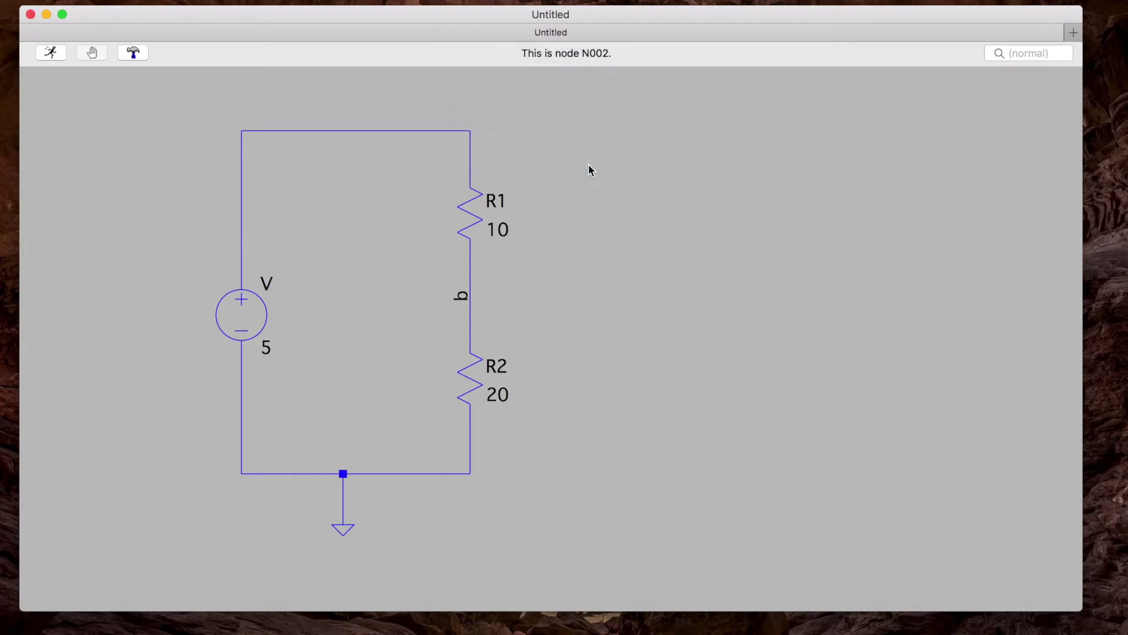
{"action": "right_click", "coordinate": [470, 155]}
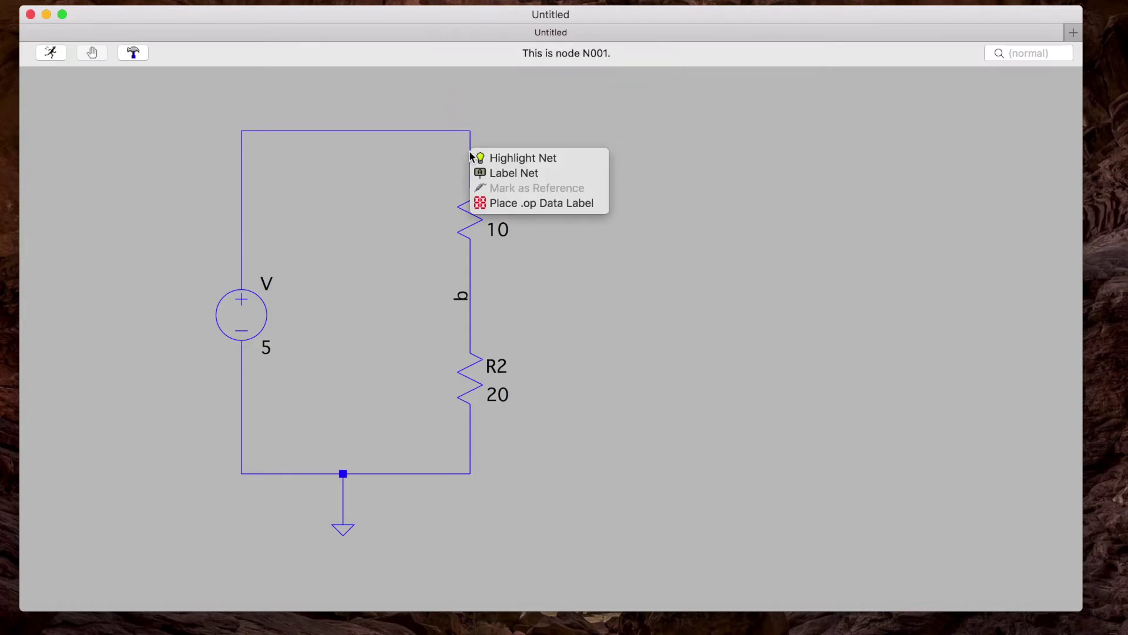
{"action": "left_click", "coordinate": [498, 173]}
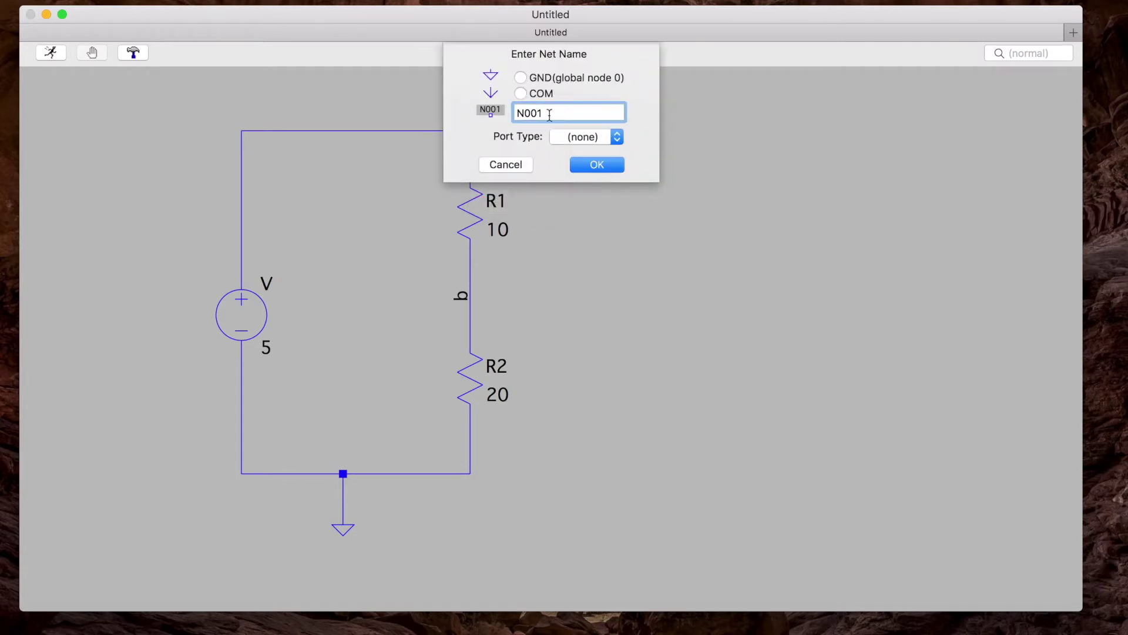
{"action": "double_click", "coordinate": [530, 113]}
{"action": "type", "text": "a"}
{"action": "key", "text": "Return"}
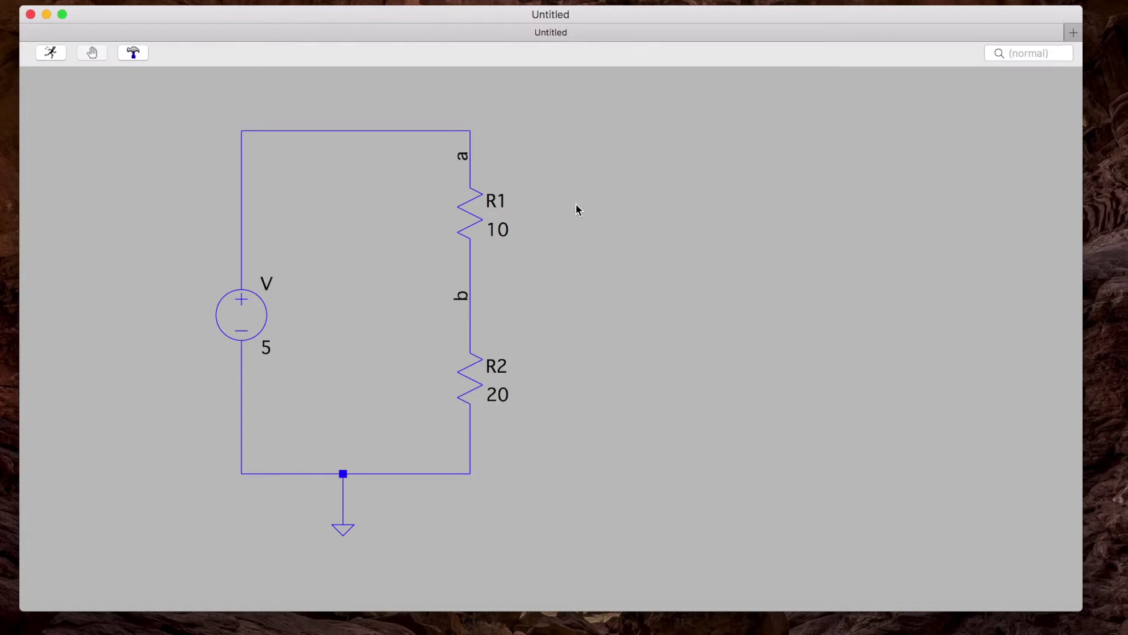
{"action": "right_click", "coordinate": [532, 274]}
- Undo the last schematic change and zoom out to show the whole labelled circuit
{"action": "mouse_move", "coordinate": [575, 328]}
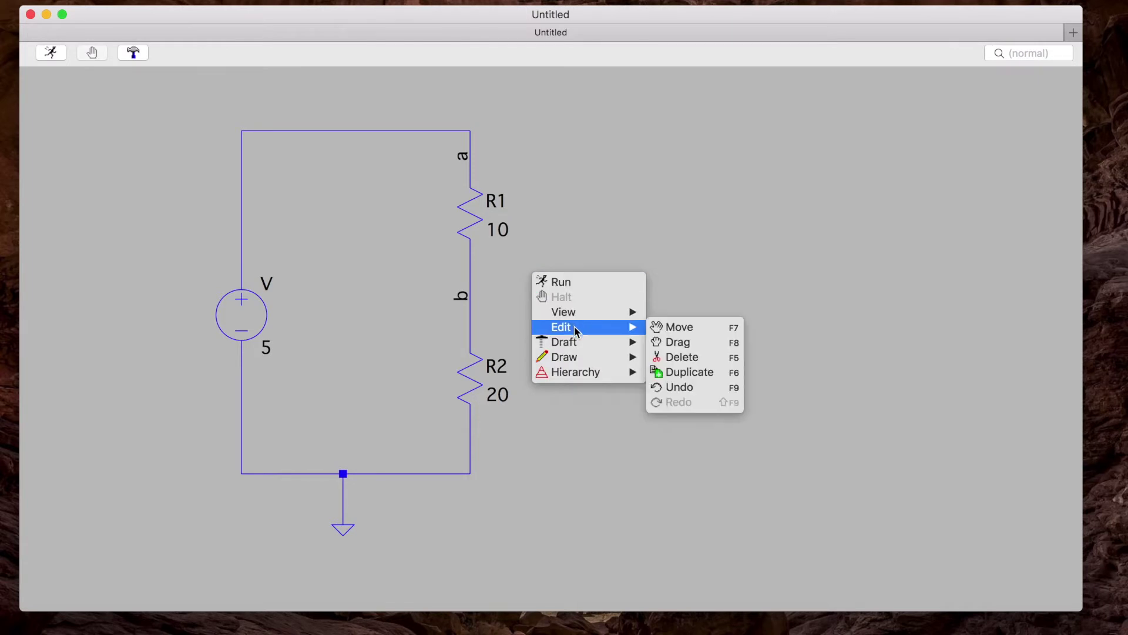
{"action": "left_click", "coordinate": [705, 391]}
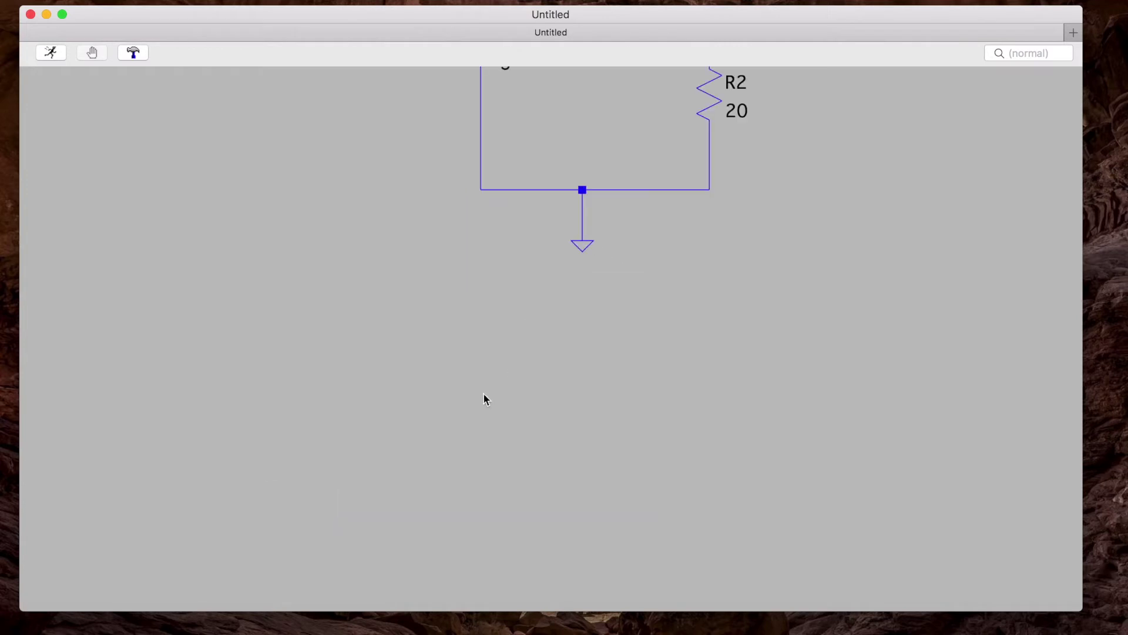
{"action": "scroll", "coordinate": [473, 327], "scroll_direction": "down", "scroll_amount": 5}
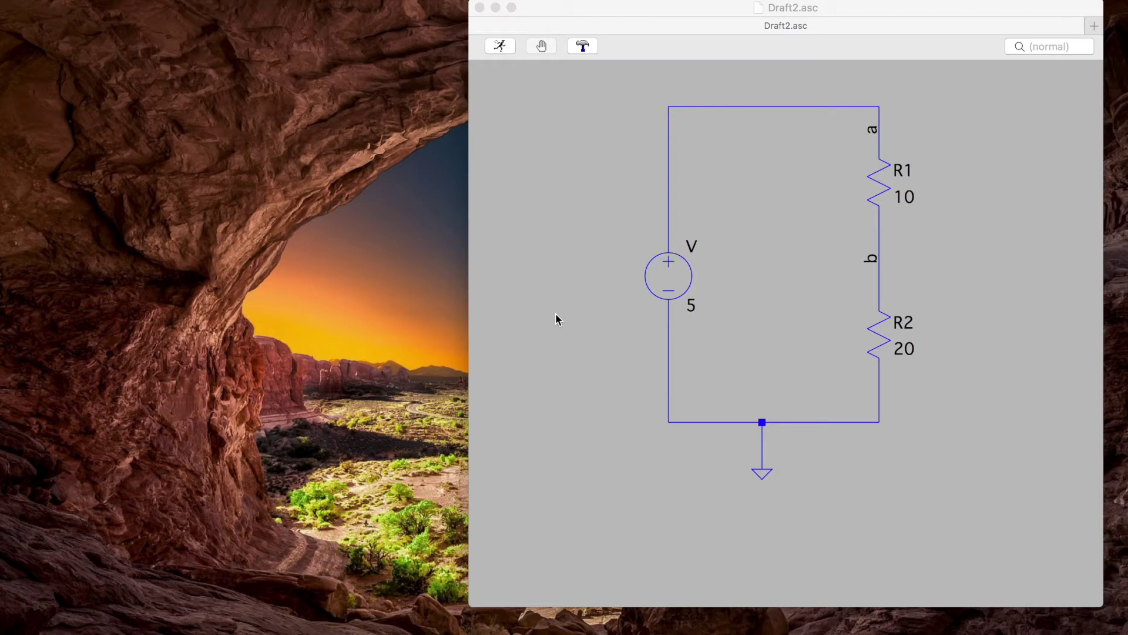
- Add a .op DC operating point directive and place it below the circuit
{"action": "right_click", "coordinate": [559, 340]}
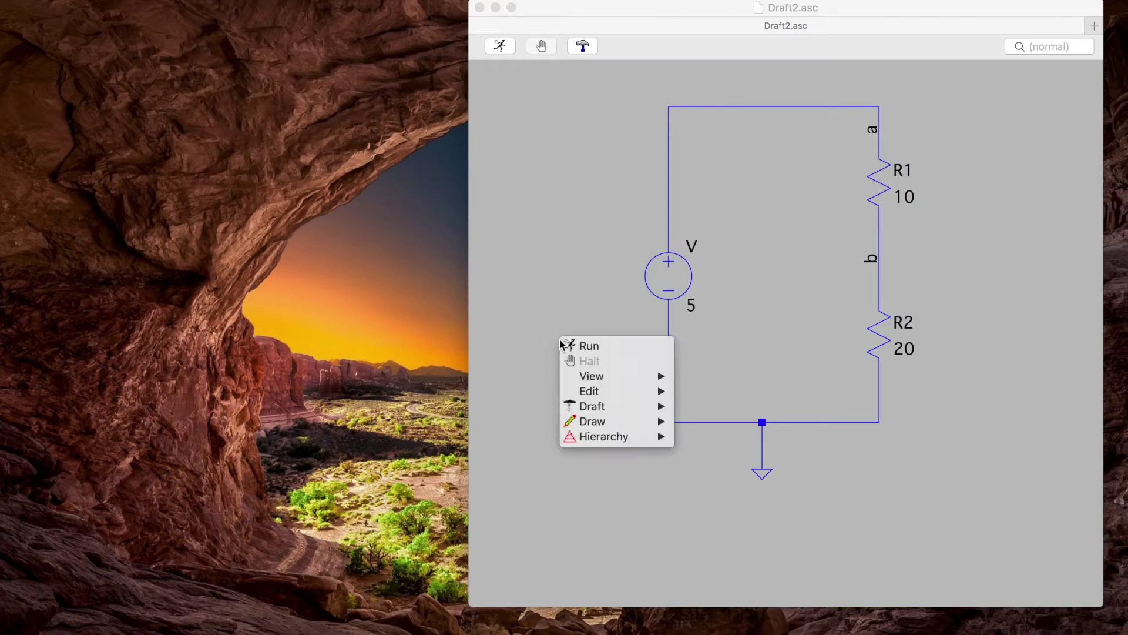
{"action": "mouse_move", "coordinate": [607, 404]}
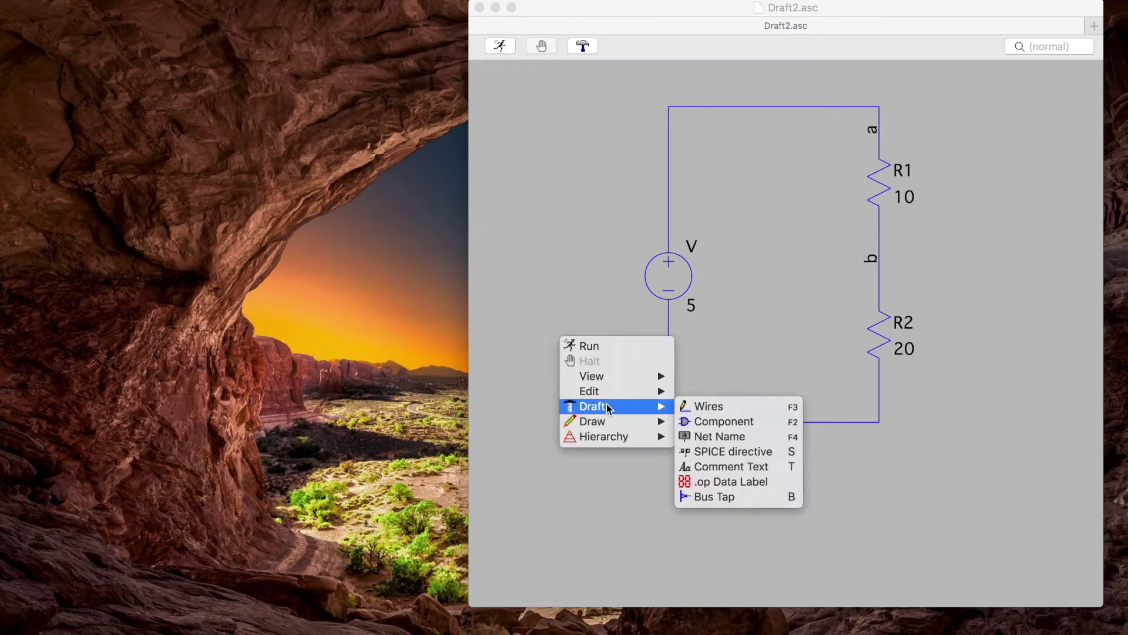
{"action": "left_click", "coordinate": [727, 457]}
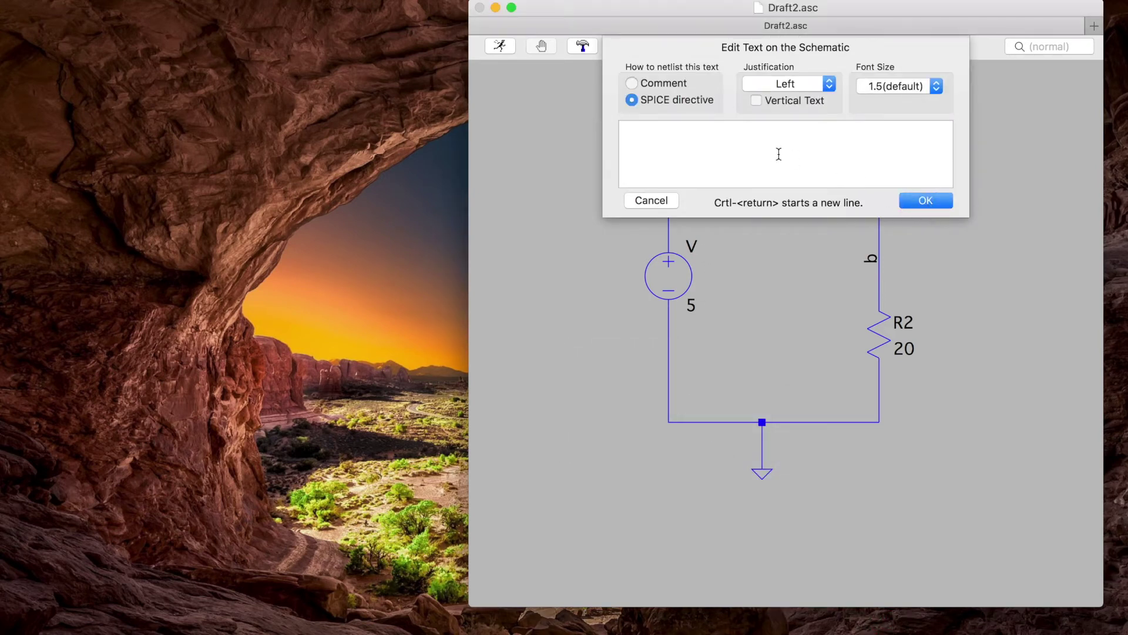
{"action": "right_click", "coordinate": [648, 141]}
{"action": "mouse_move", "coordinate": [704, 193]}
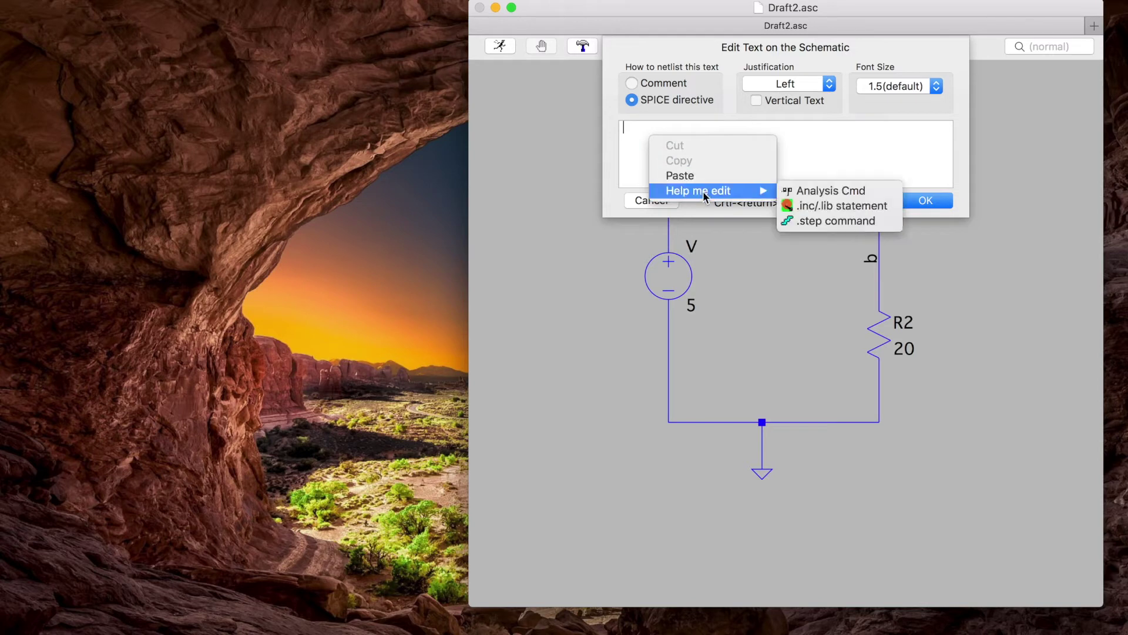
{"action": "left_click", "coordinate": [840, 192]}
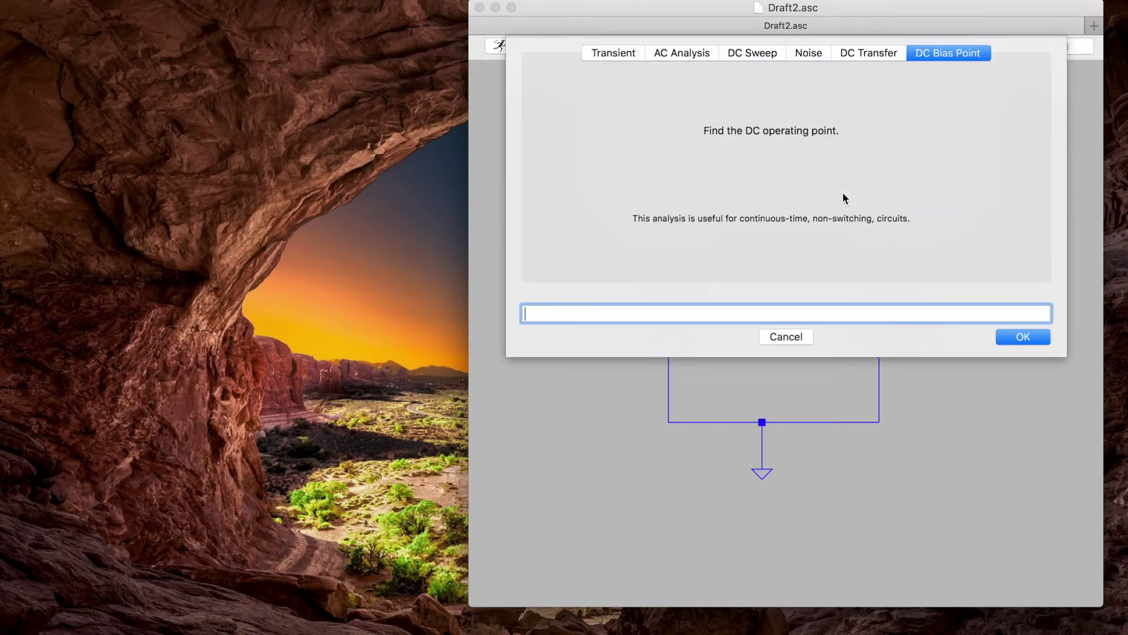
{"action": "left_click", "coordinate": [602, 54]}
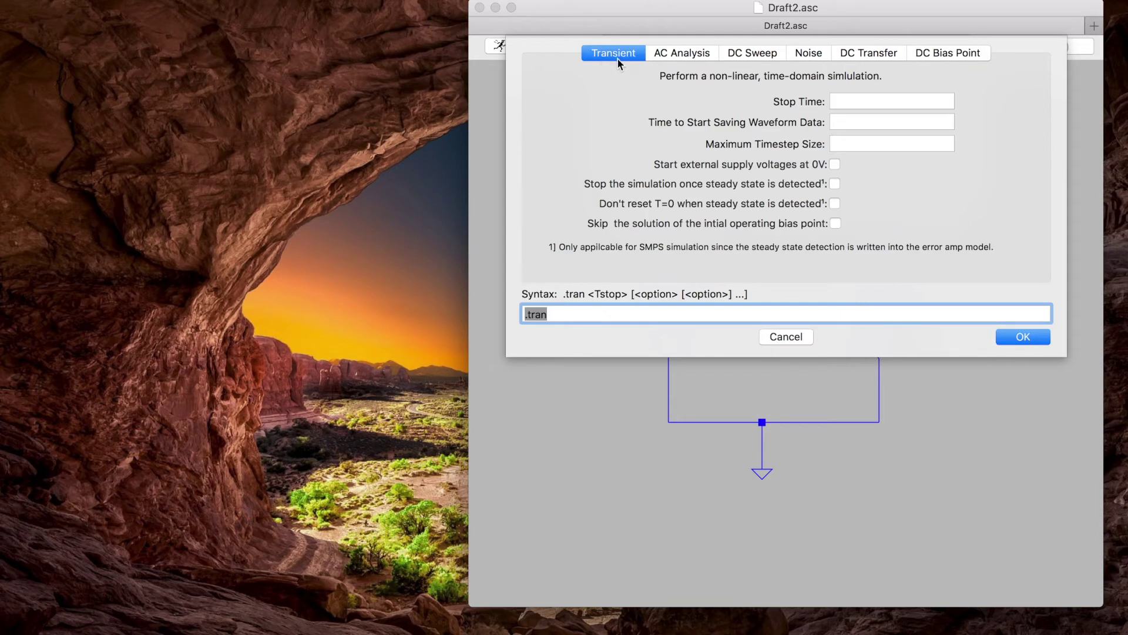
{"action": "left_click", "coordinate": [957, 54]}
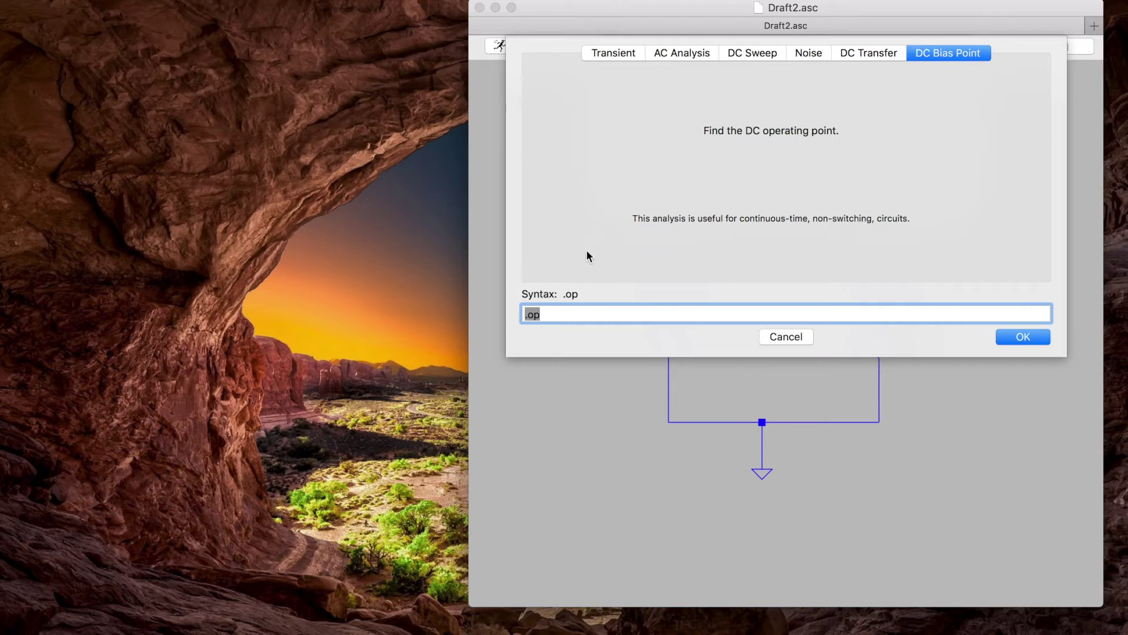
{"action": "left_click", "coordinate": [575, 305]}
{"action": "left_click", "coordinate": [1017, 339]}
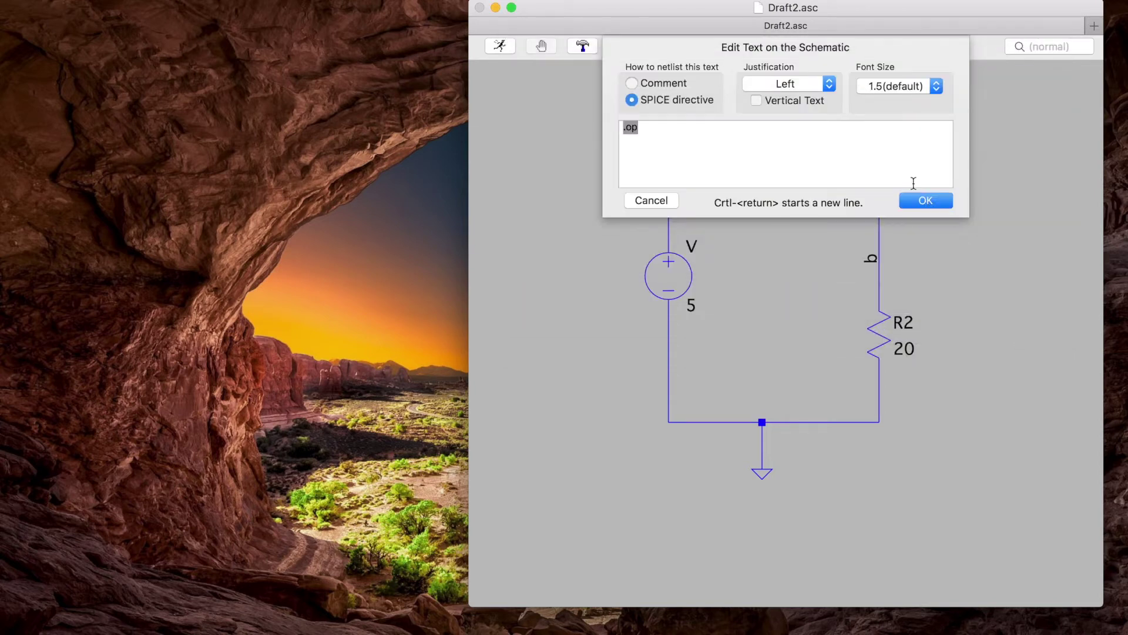
{"action": "left_click", "coordinate": [926, 200]}
{"action": "left_click", "coordinate": [662, 464]}
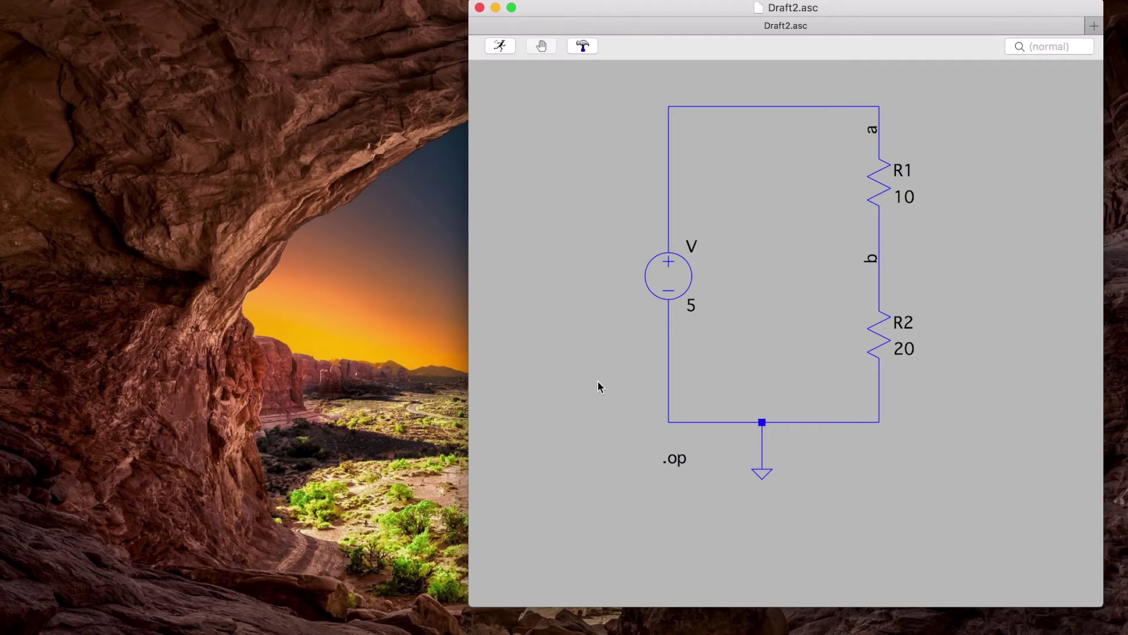
- Run the simulation and move the Draft2.raw results window to the top-left, made taller
{"action": "left_click", "coordinate": [497, 49]}
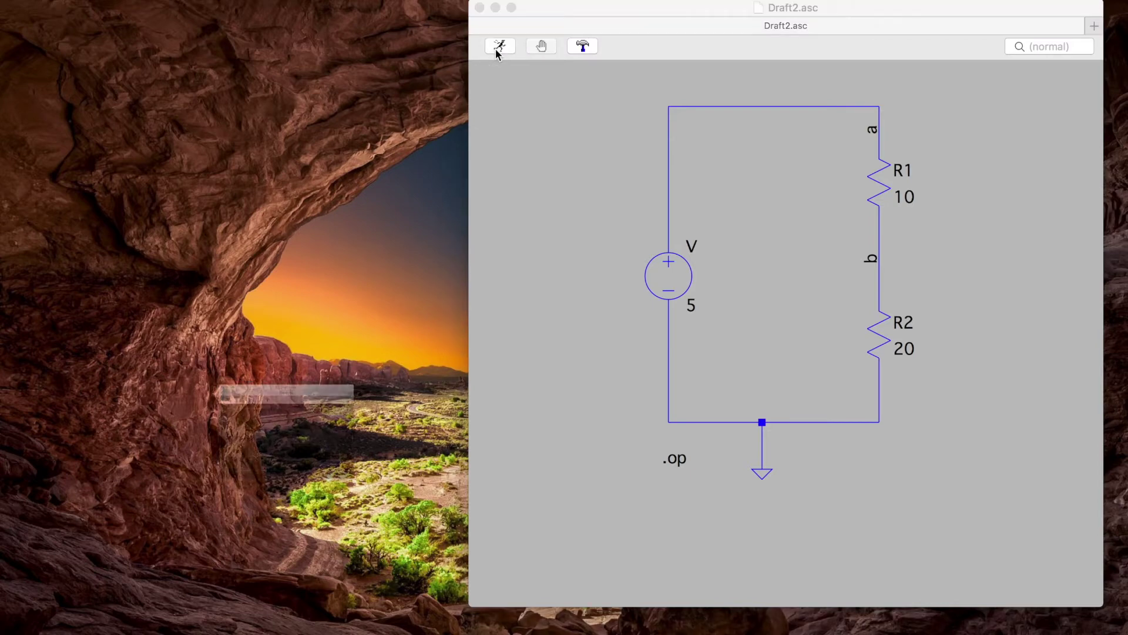
{"action": "left_click_drag", "start_coordinate": [181, 294], "coordinate": [125, 64]}
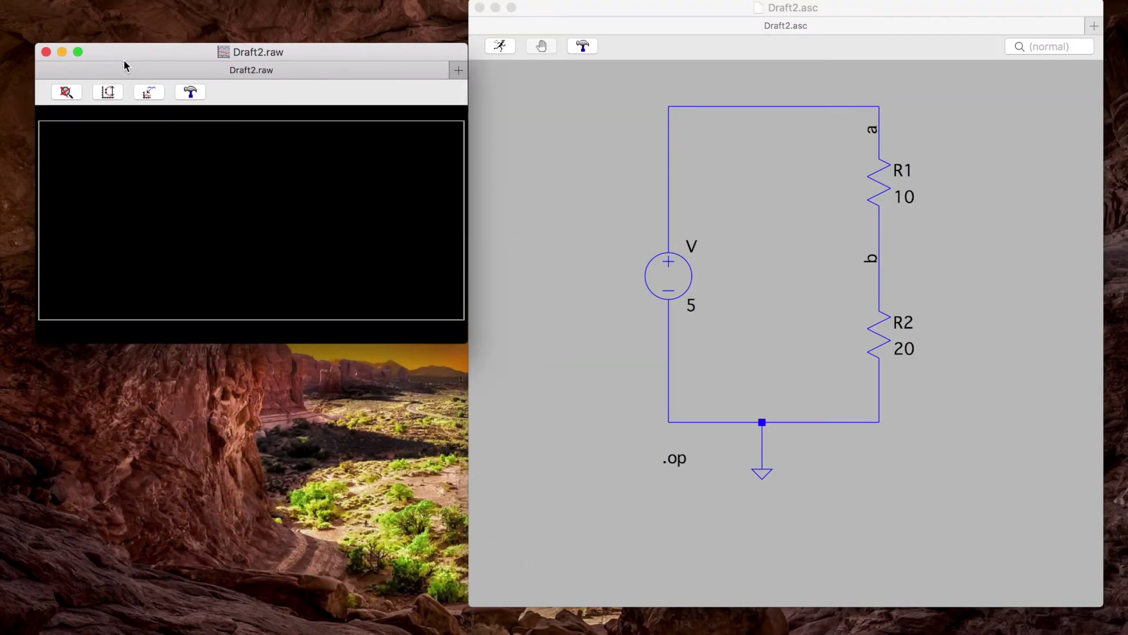
{"action": "left_click_drag", "start_coordinate": [427, 343], "coordinate": [424, 521]}
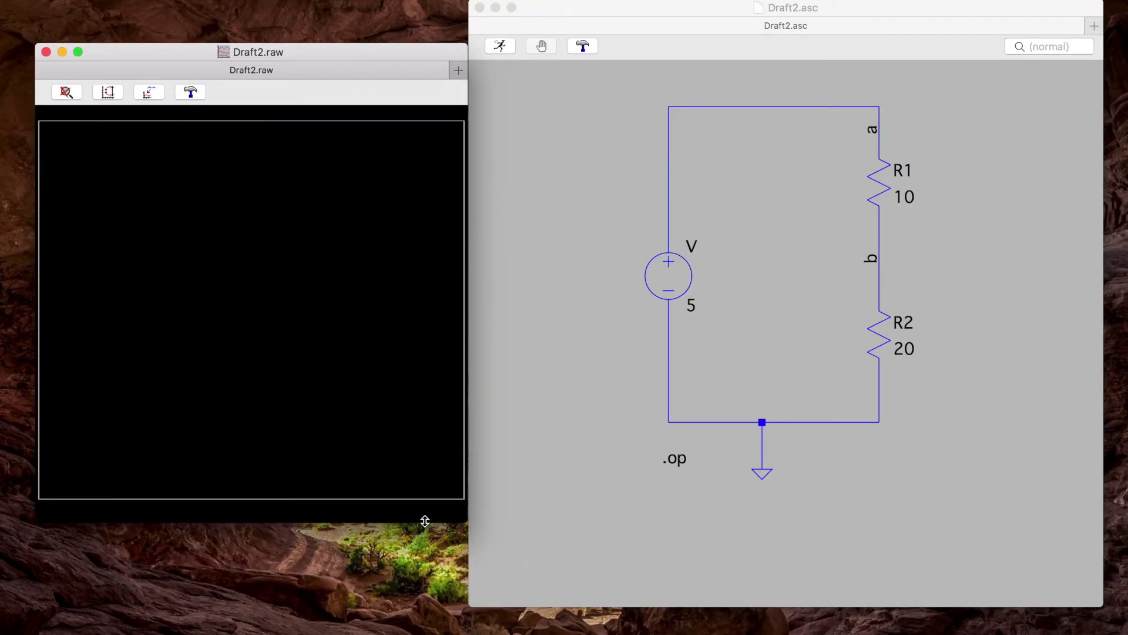
{"action": "left_click_drag", "start_coordinate": [318, 59], "coordinate": [306, 52]}
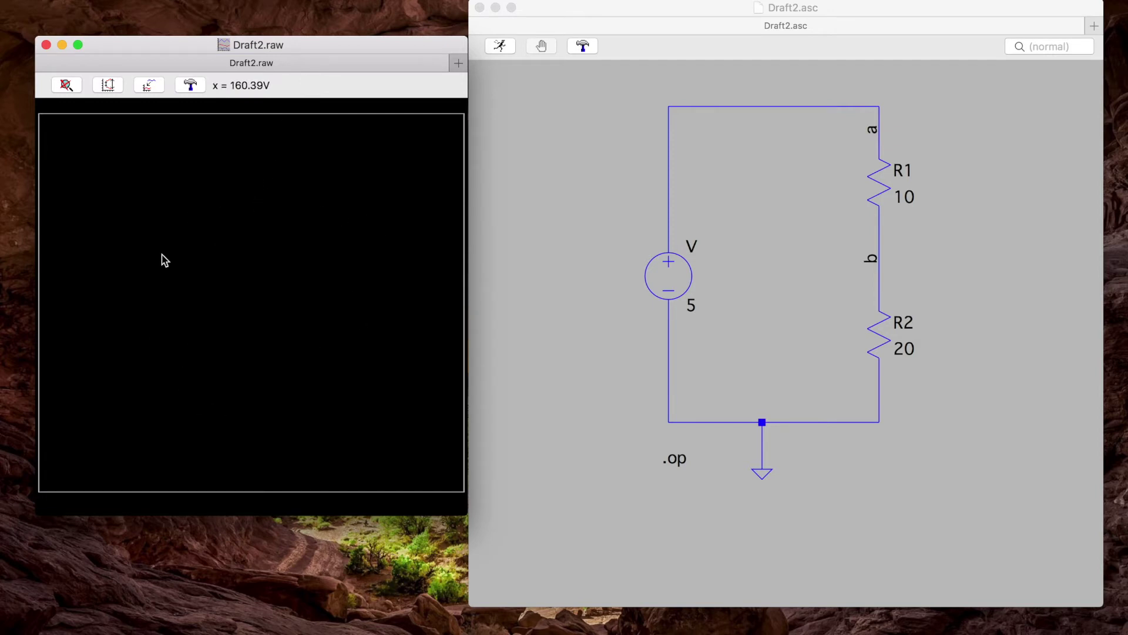
{"action": "left_click", "coordinate": [751, 185]}
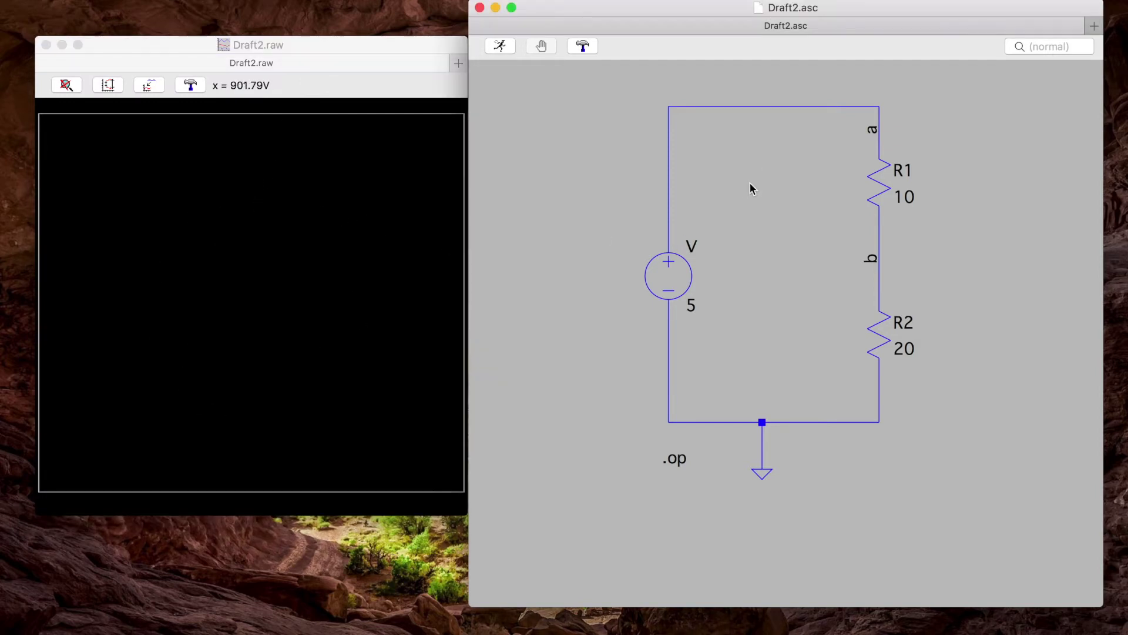
- Probe V(a), V(b) and I(R1), then move and enlarge the Draft2.raw plot window
{"action": "left_click", "coordinate": [850, 105]}
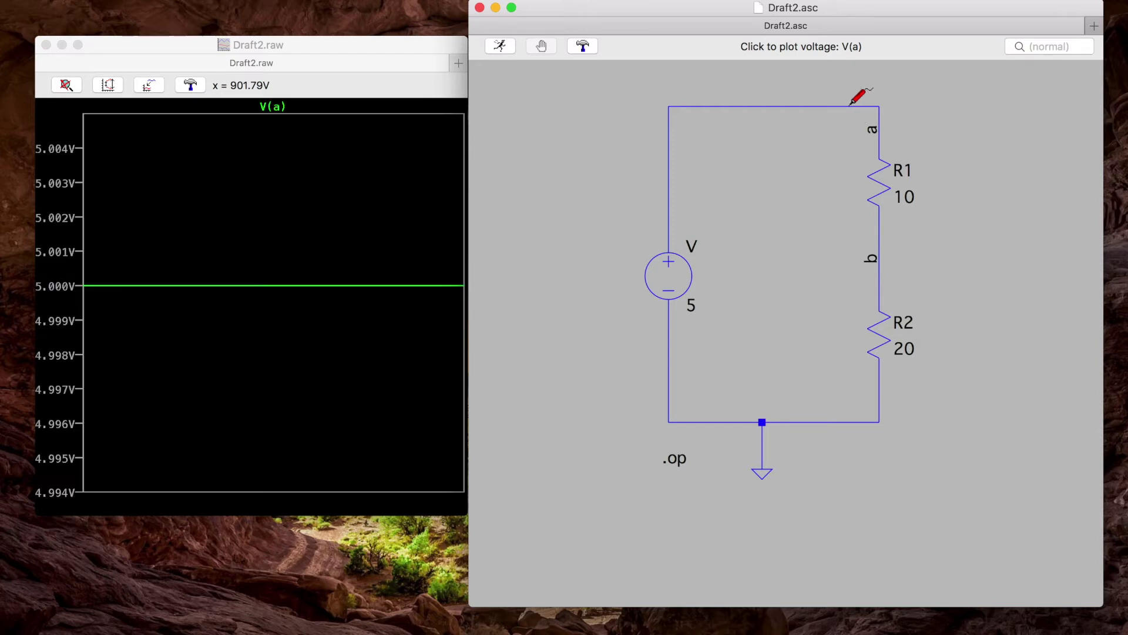
{"action": "left_click", "coordinate": [344, 184]}
{"action": "left_click", "coordinate": [856, 259]}
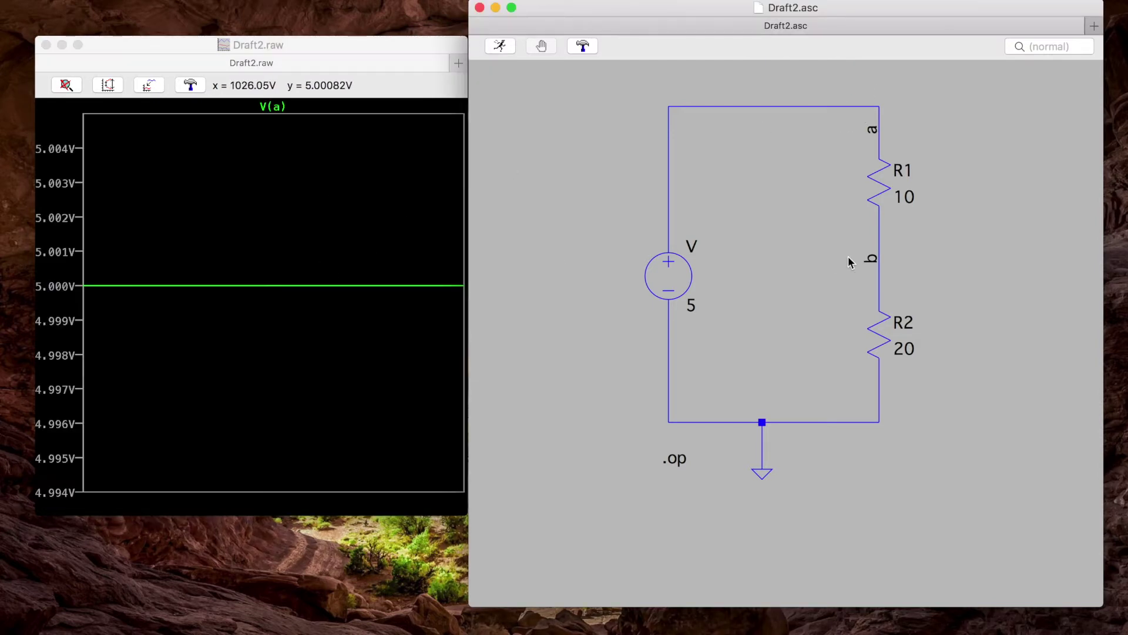
{"action": "left_click", "coordinate": [881, 248]}
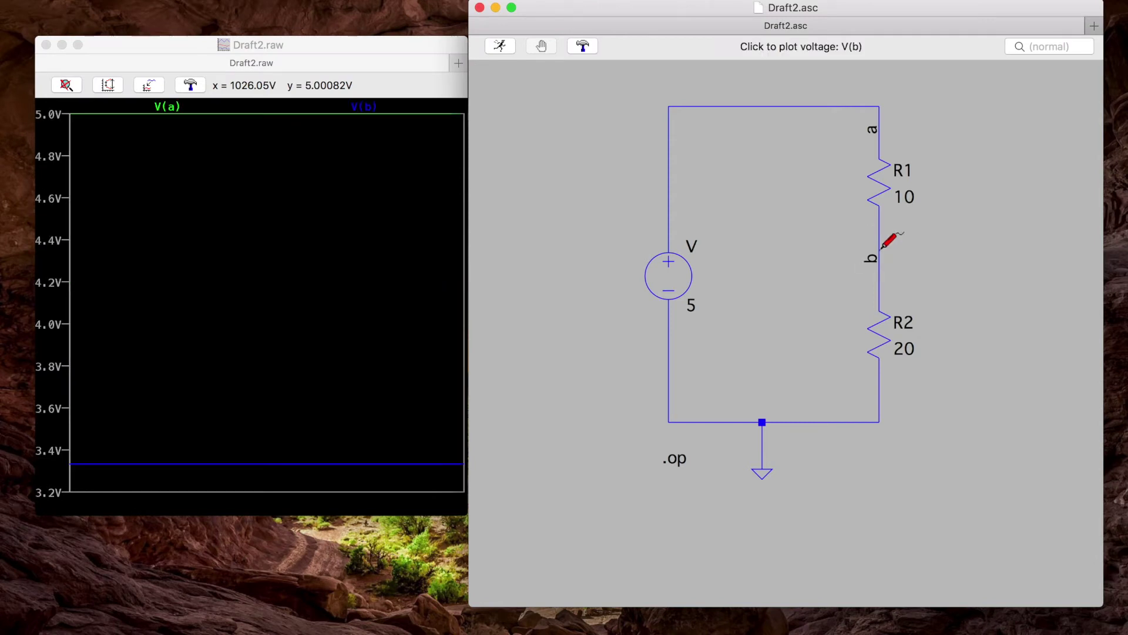
{"action": "left_click", "coordinate": [884, 176]}
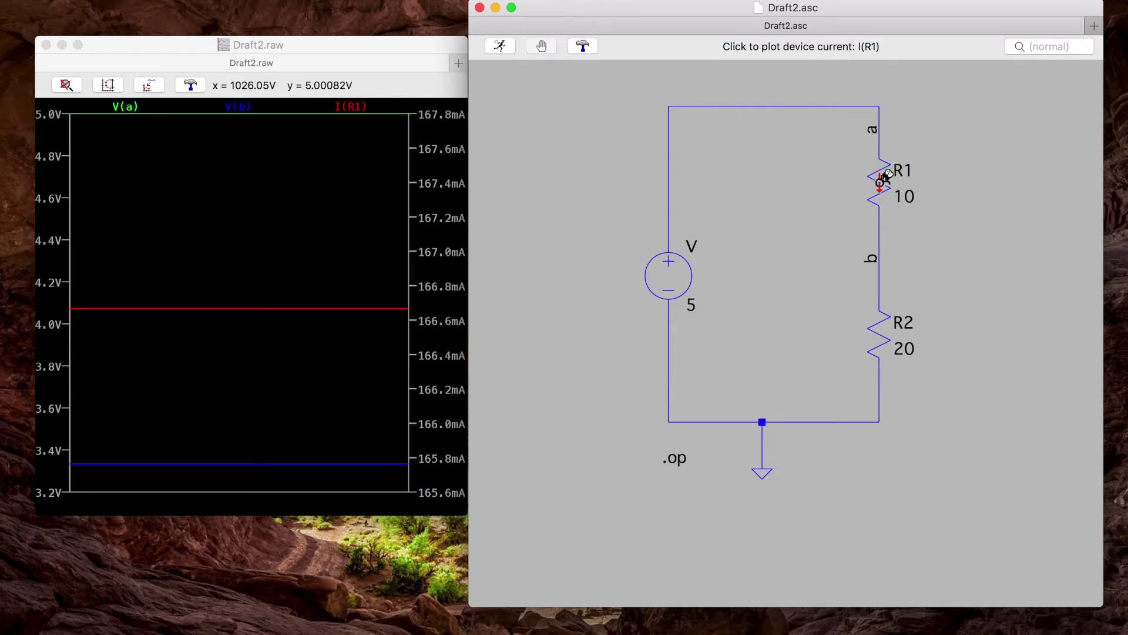
{"action": "left_click", "coordinate": [240, 231]}
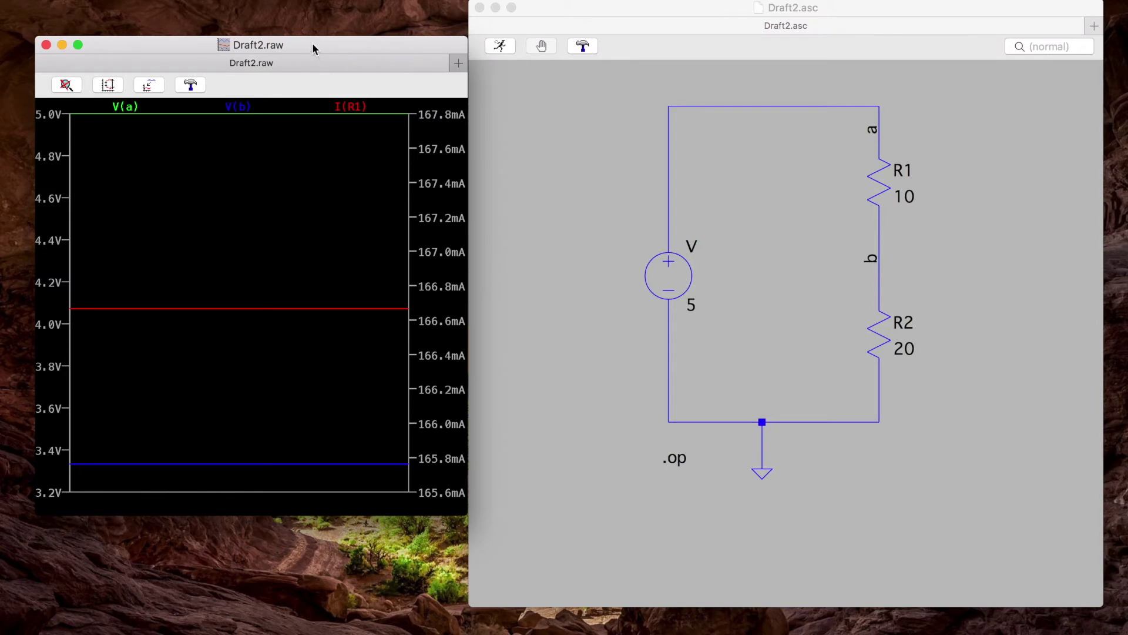
{"action": "left_click_drag", "start_coordinate": [315, 46], "coordinate": [343, 22]}
{"action": "left_click_drag", "start_coordinate": [494, 484], "coordinate": [715, 549]}
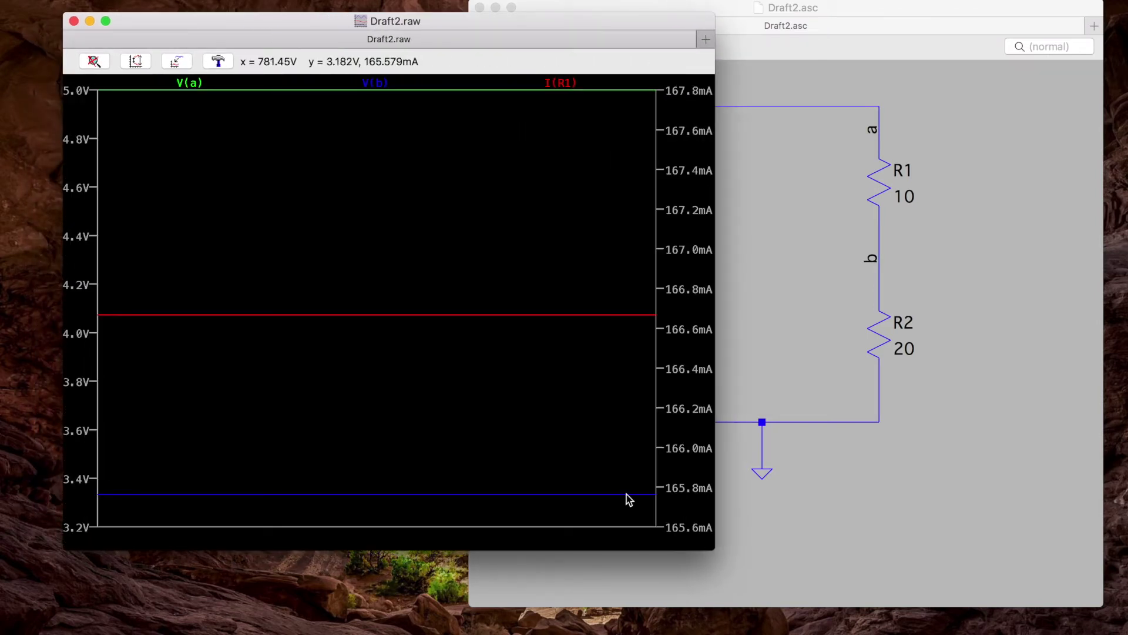
- Recolour the V(b) trace from blue to magenta using its label's Color setting
{"action": "right_click", "coordinate": [373, 84]}
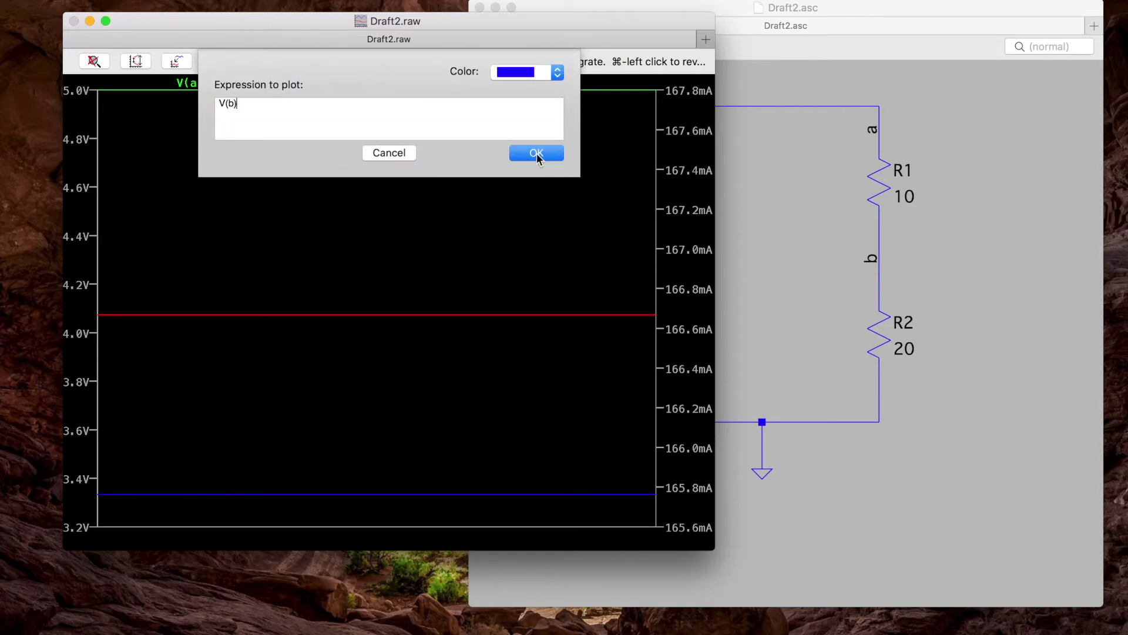
{"action": "left_click", "coordinate": [522, 78]}
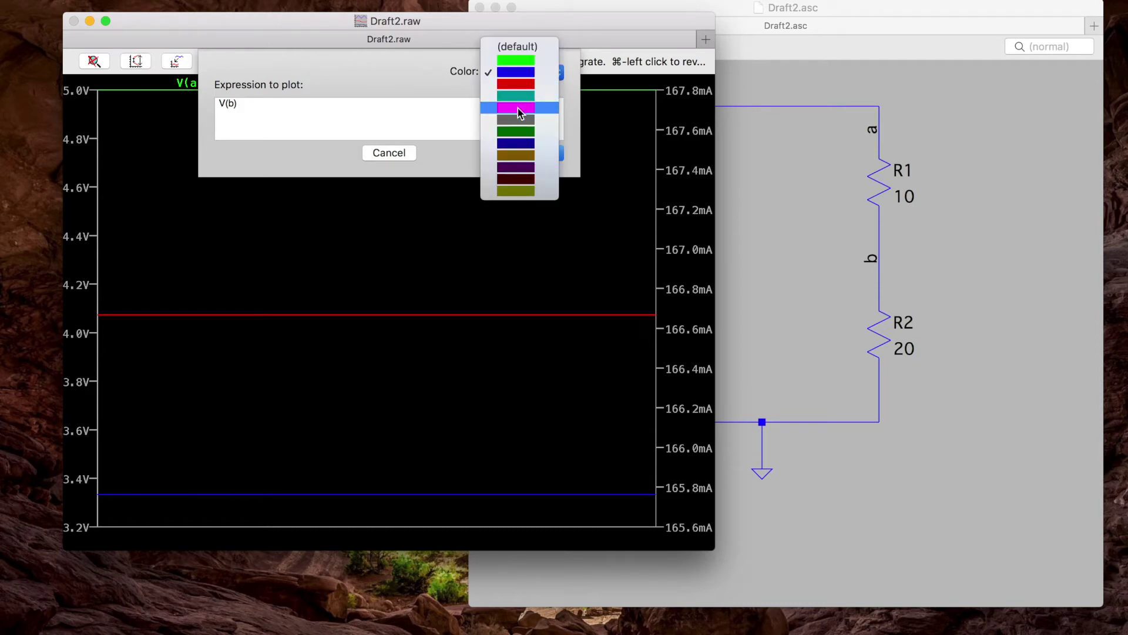
{"action": "left_click", "coordinate": [517, 108]}
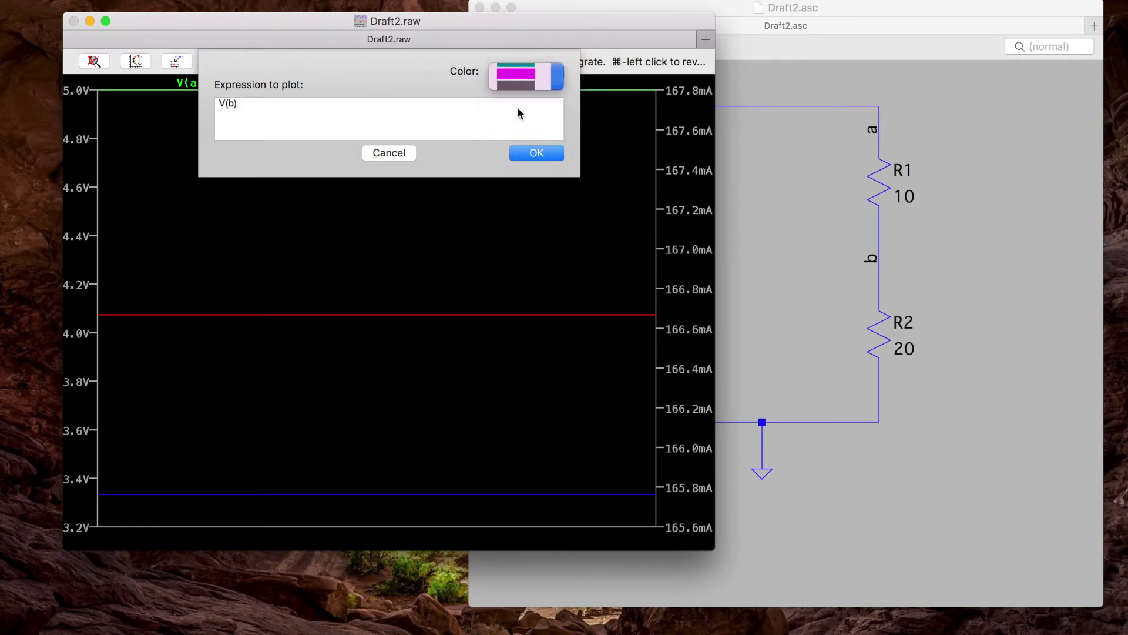
{"action": "left_click", "coordinate": [536, 154]}
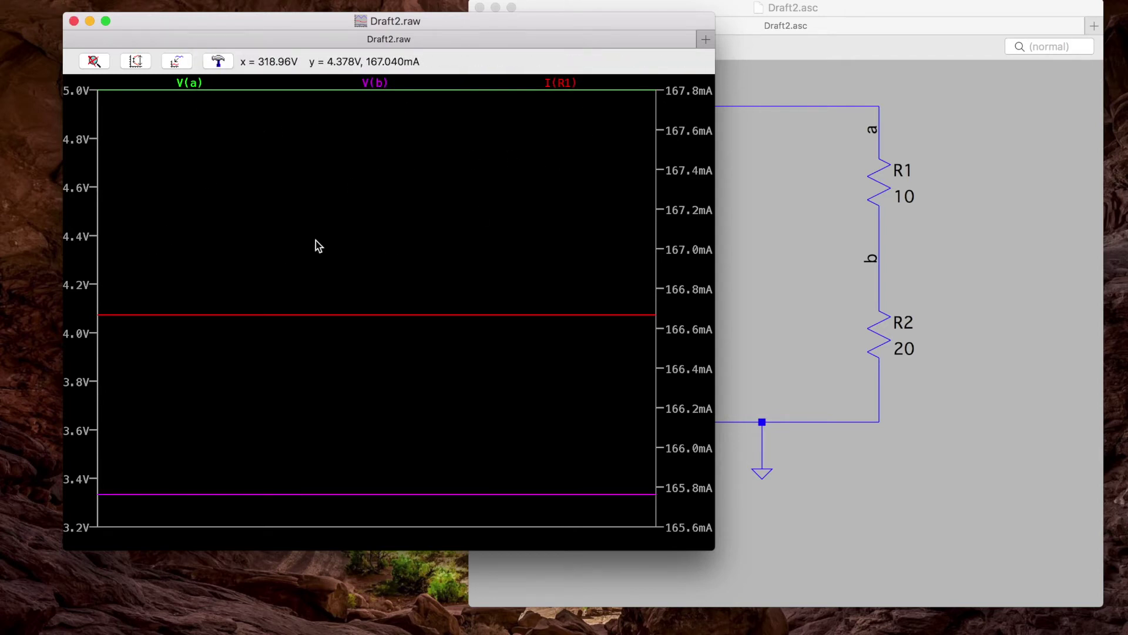
- Turn on plot grid lines via View > Grid, then open the voltage axis limits (3V–5.2V, 200mV ticks)
{"action": "right_click", "coordinate": [291, 212]}
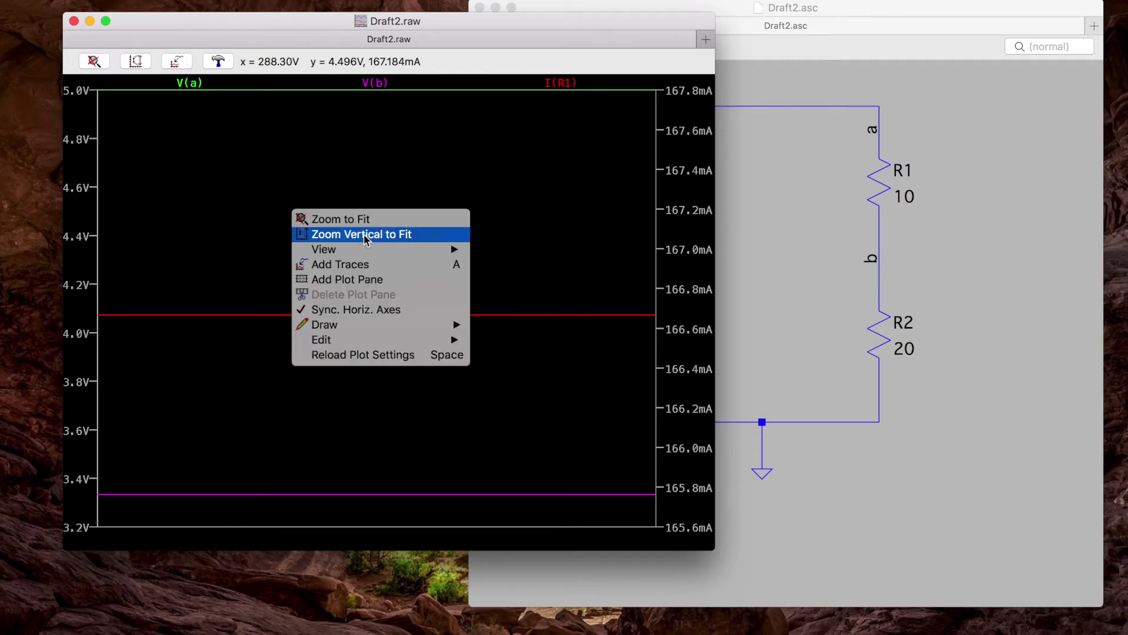
{"action": "mouse_move", "coordinate": [373, 252]}
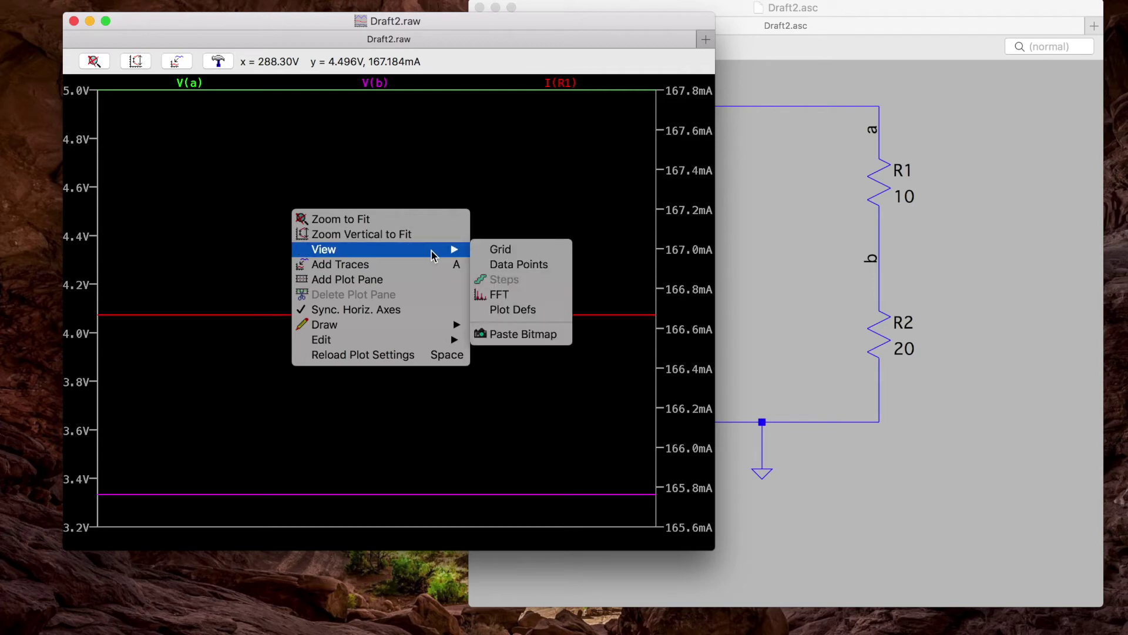
{"action": "left_click", "coordinate": [506, 252]}
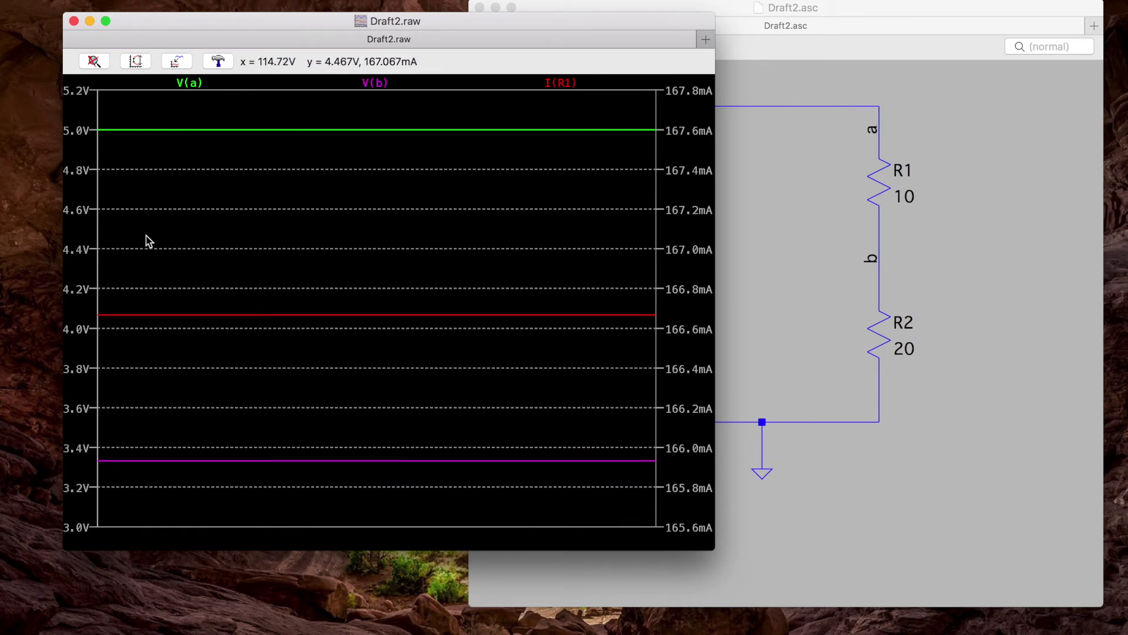
{"action": "right_click", "coordinate": [79, 247]}
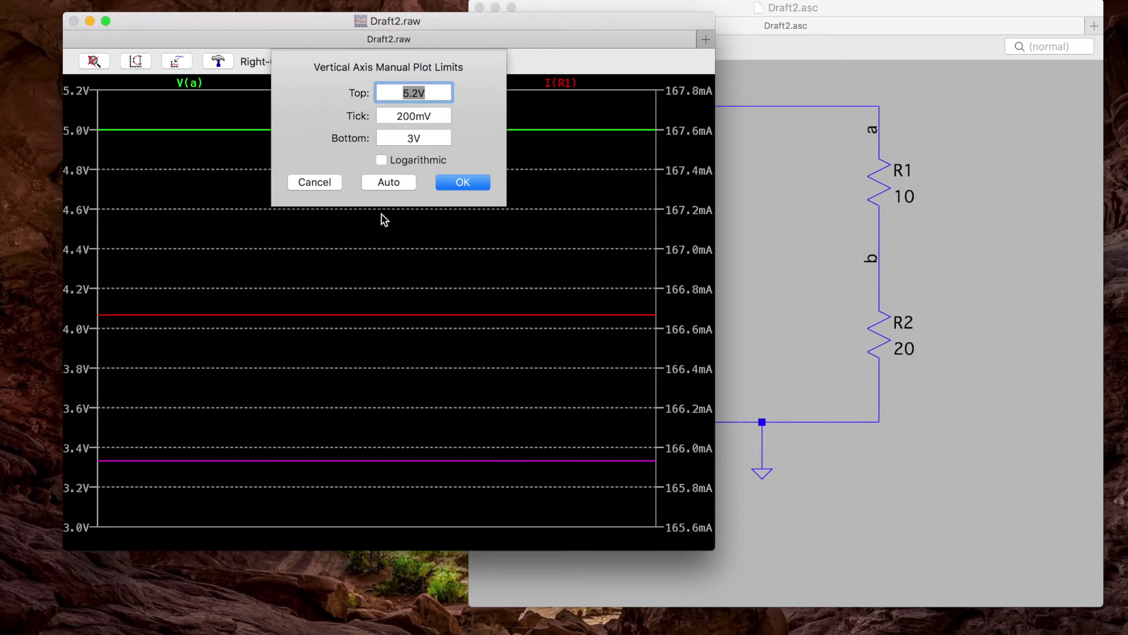
- Accept the voltage axis limits, then move the results window slightly left and enlarge it
{"action": "left_click", "coordinate": [461, 184]}
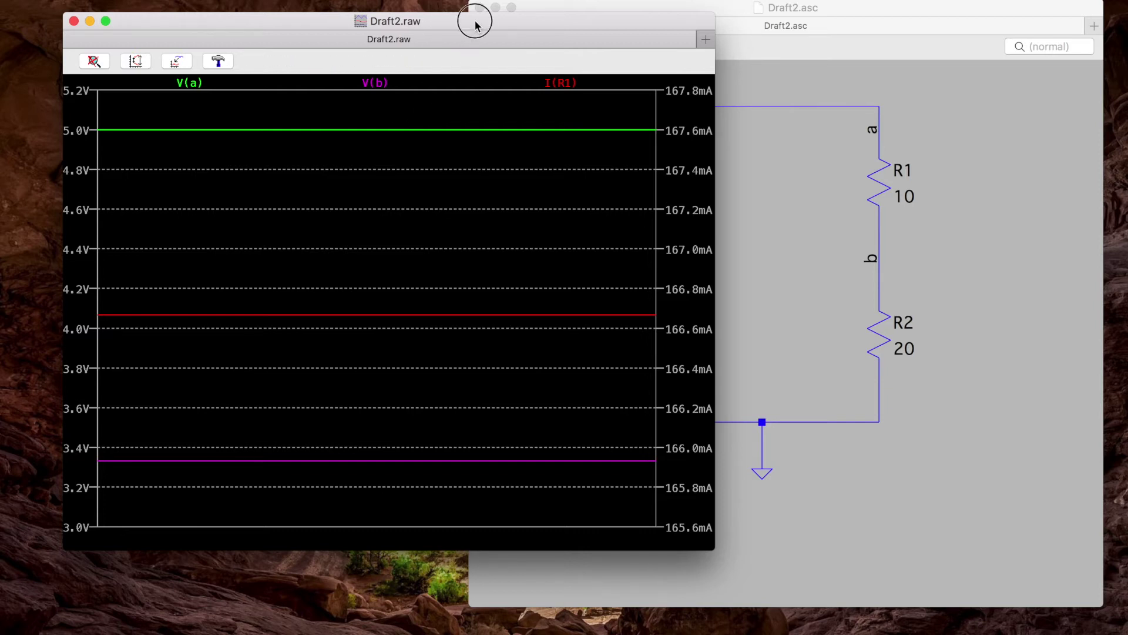
{"action": "left_click_drag", "start_coordinate": [474, 24], "coordinate": [455, 24]}
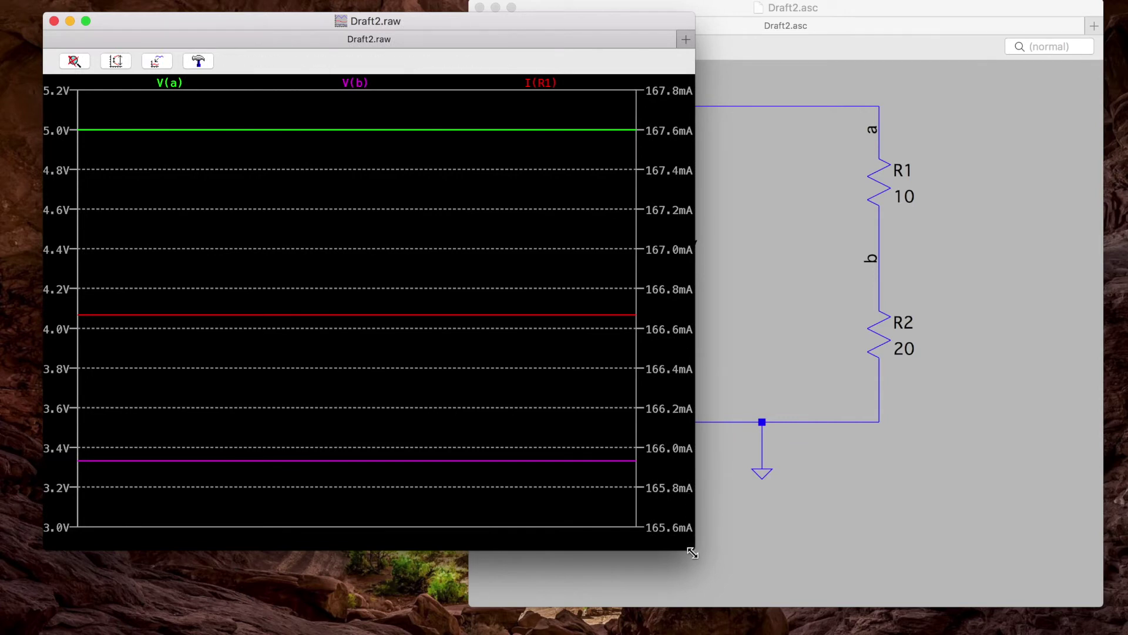
{"action": "left_click_drag", "start_coordinate": [693, 553], "coordinate": [796, 584]}
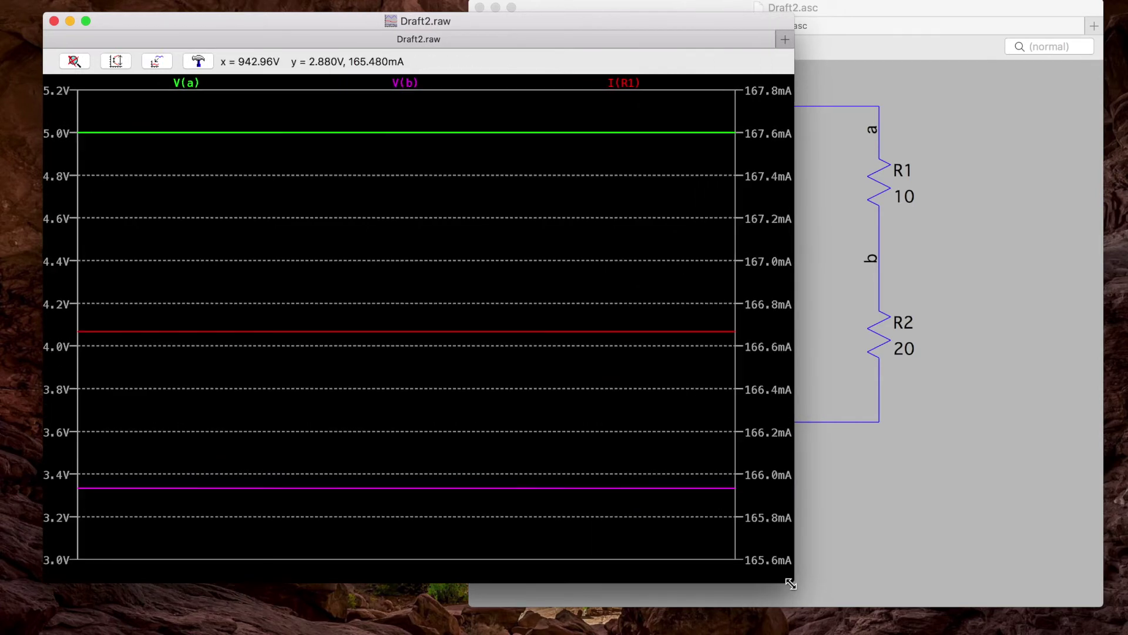
- Attach cursors to V(b) and I(R1), reading 3.3333333V and 166.66667mA, then switch to the reference PDF
{"action": "left_click", "coordinate": [407, 83]}
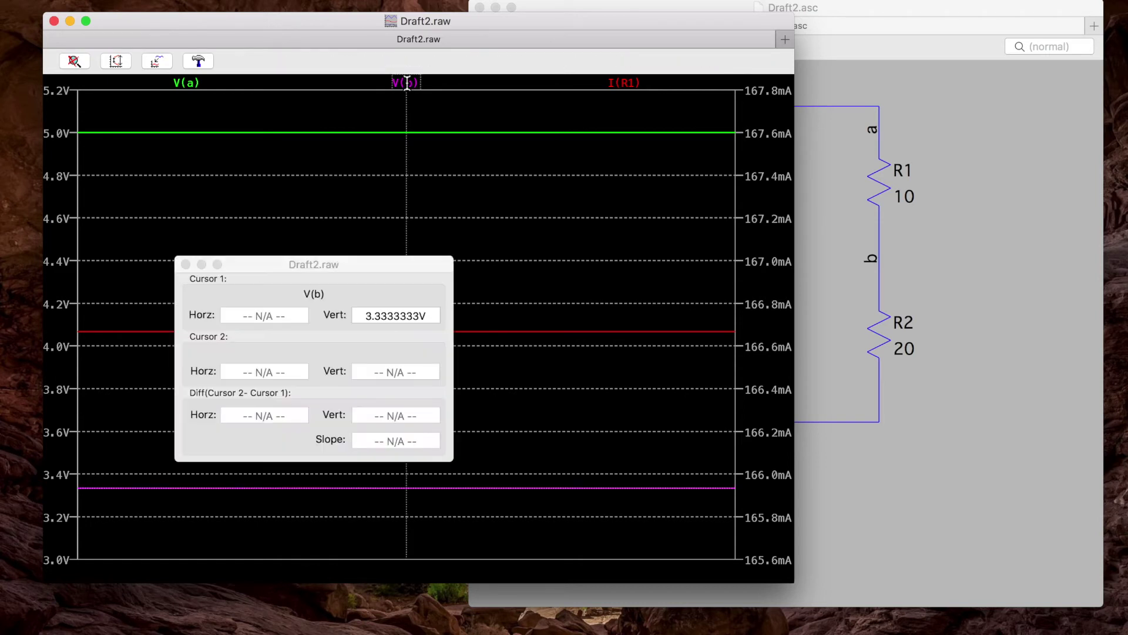
{"action": "left_click_drag", "start_coordinate": [277, 260], "coordinate": [868, 87]}
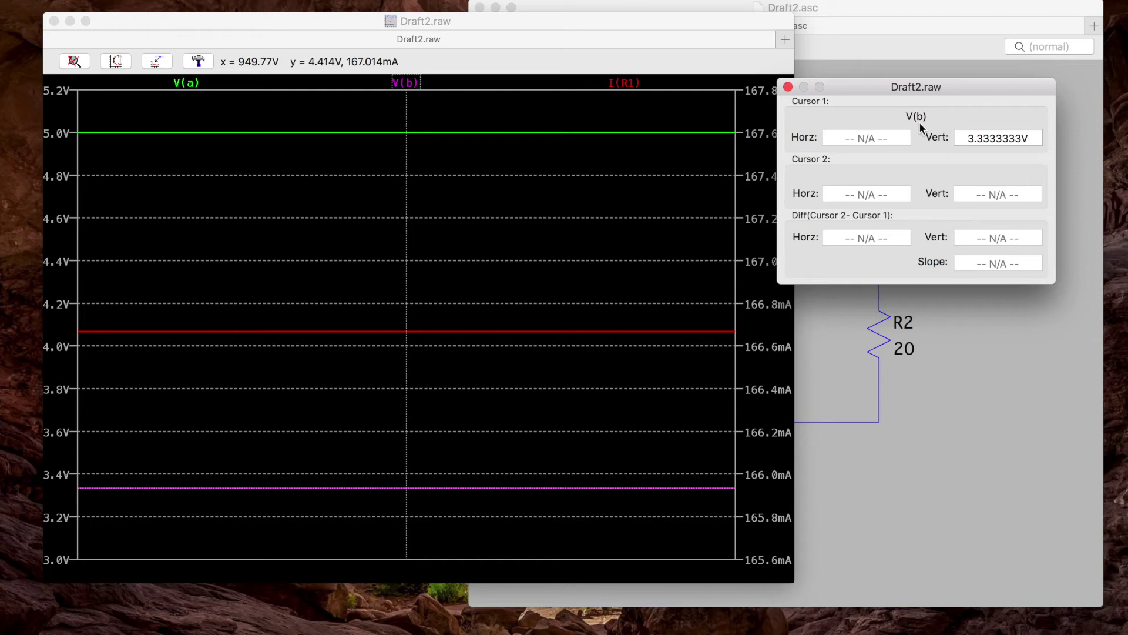
{"action": "left_click", "coordinate": [633, 85]}
{"action": "left_click", "coordinate": [623, 83]}
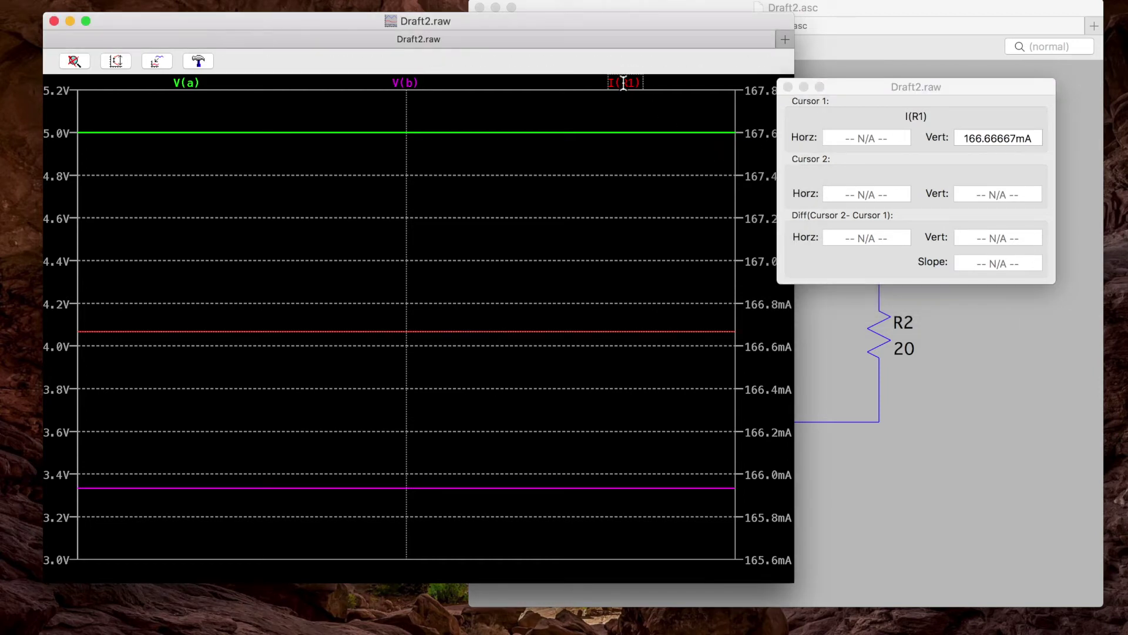
{"action": "left_click", "coordinate": [405, 82]}
{"action": "left_click", "coordinate": [406, 82]}
{"action": "left_click", "coordinate": [624, 82]}
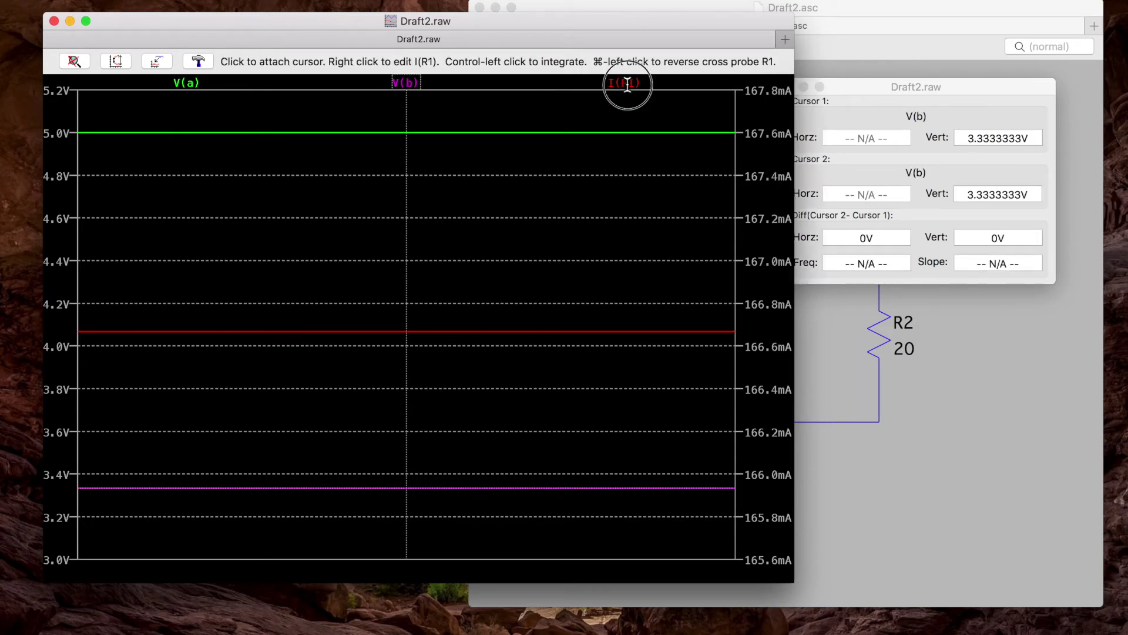
{"action": "left_click_drag", "start_coordinate": [871, 91], "coordinate": [880, 88]}
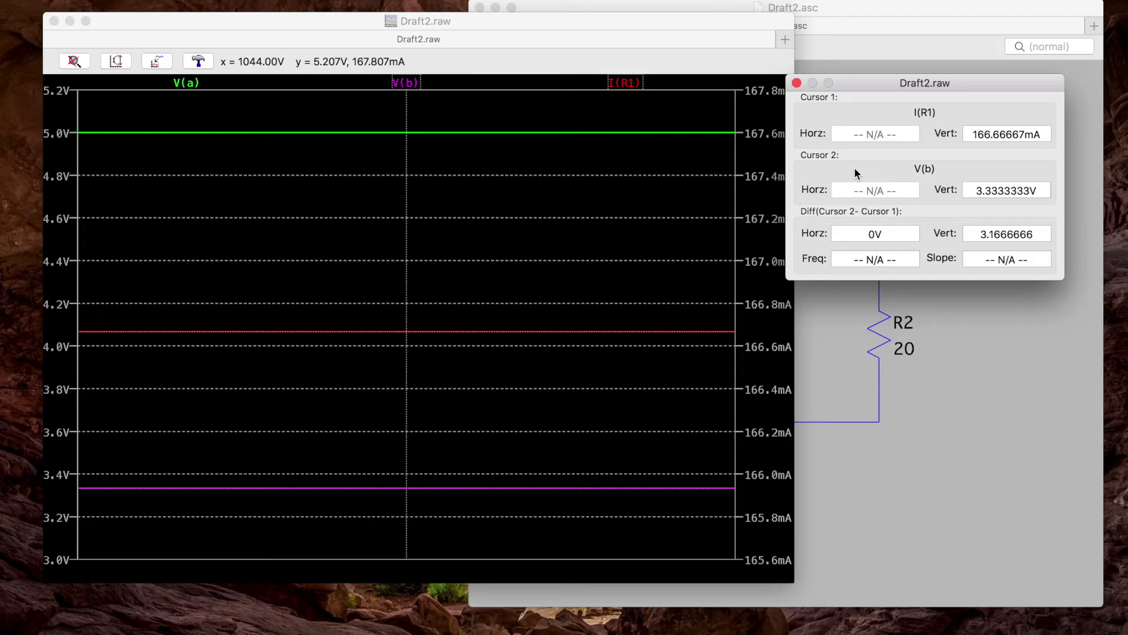
{"action": "key", "text": "ctrl+Right"}
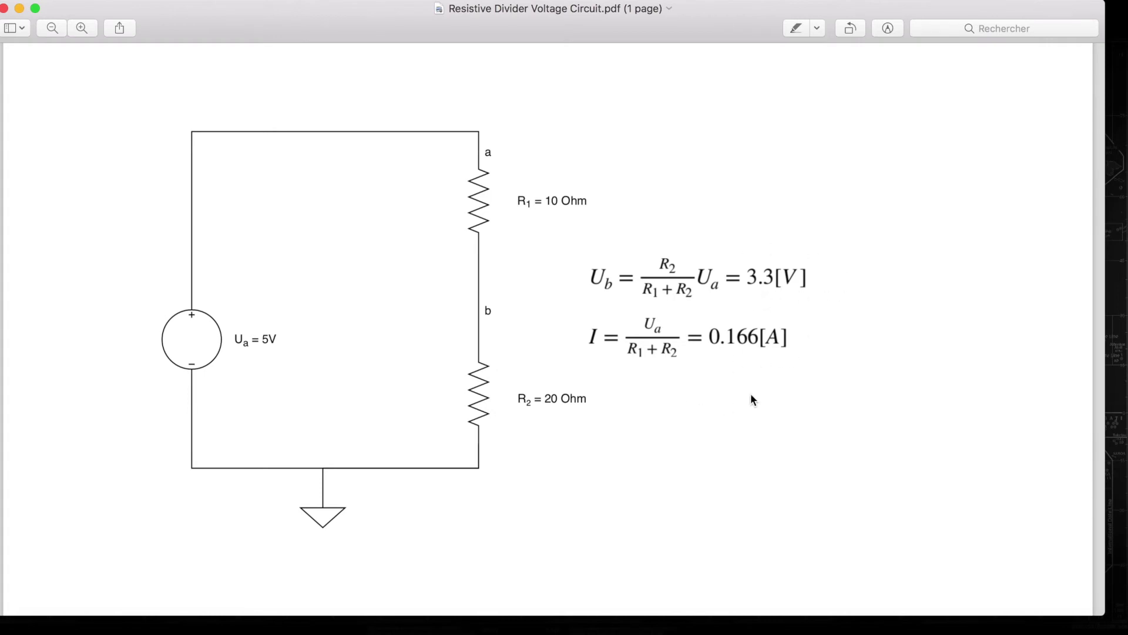
- Check the PDF's hand-calculated 3.3 V and 0.166 A, then switch back to LTspice
{"action": "key", "text": "ctrl+Left"}
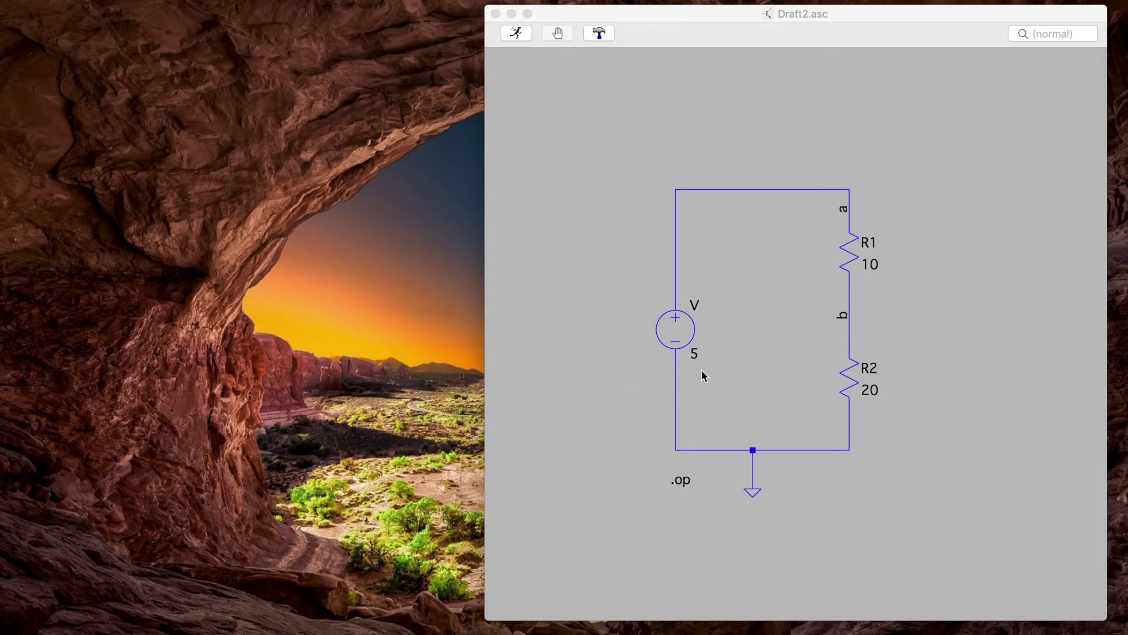
- Change the voltage source's value from the fixed 5 to the parameter {v}
{"action": "right_click", "coordinate": [694, 356]}
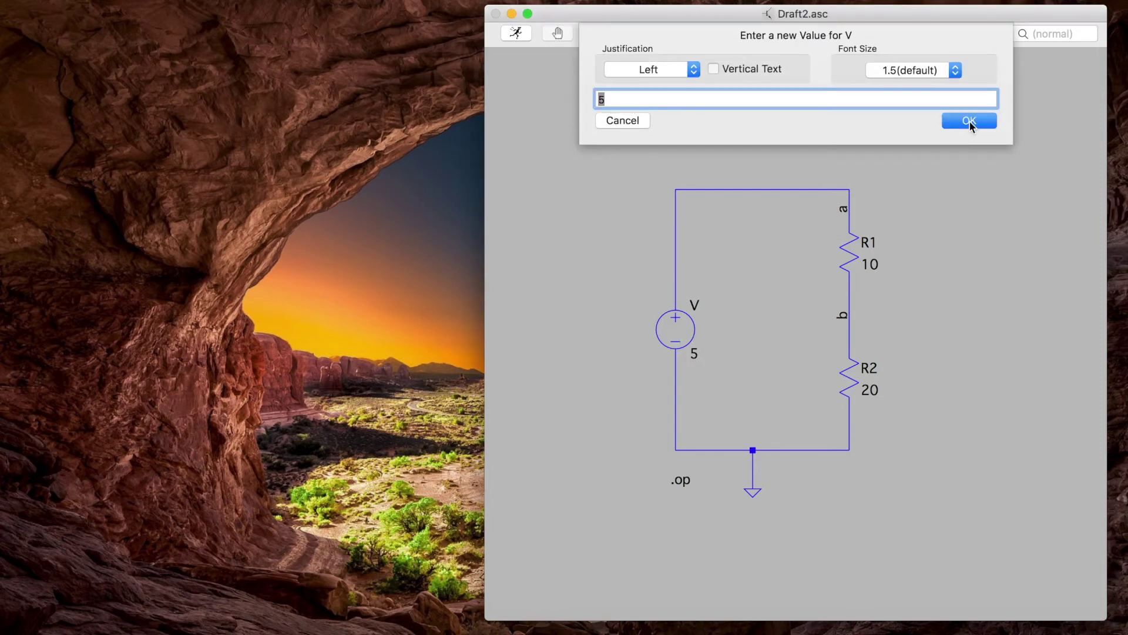
{"action": "key", "text": "BackSpace"}
{"action": "type", "text": "{}"}
{"action": "type", "text": "v"}
{"action": "key", "text": "Return"}
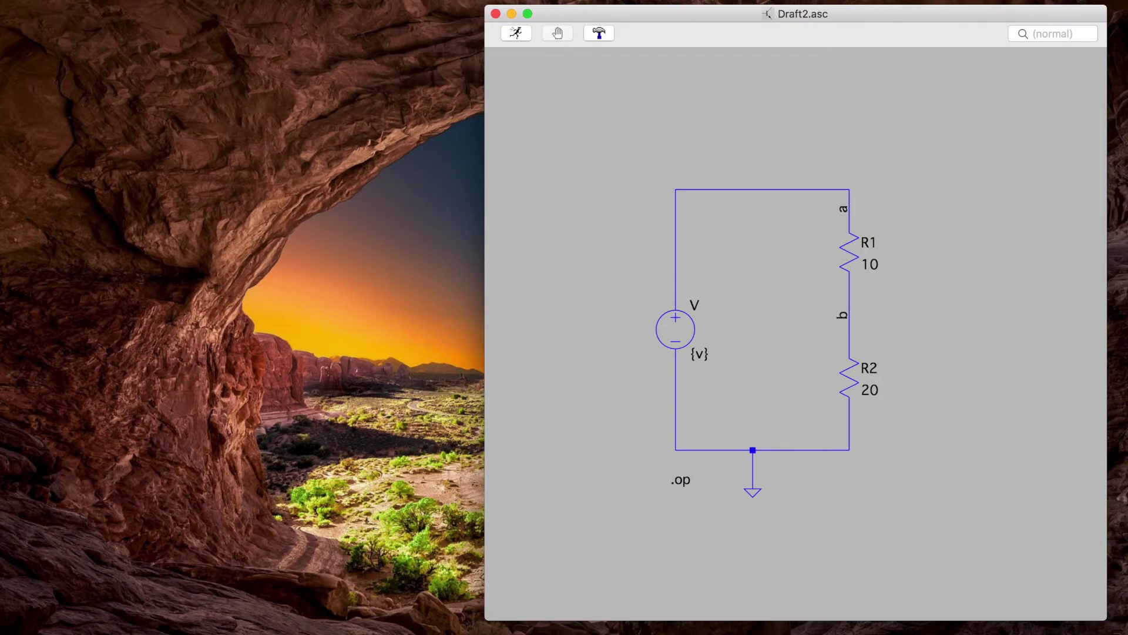
{"action": "right_click", "coordinate": [675, 503]}
- Start a new SPICE directive and bring up the .step command helper
{"action": "mouse_move", "coordinate": [764, 573]}
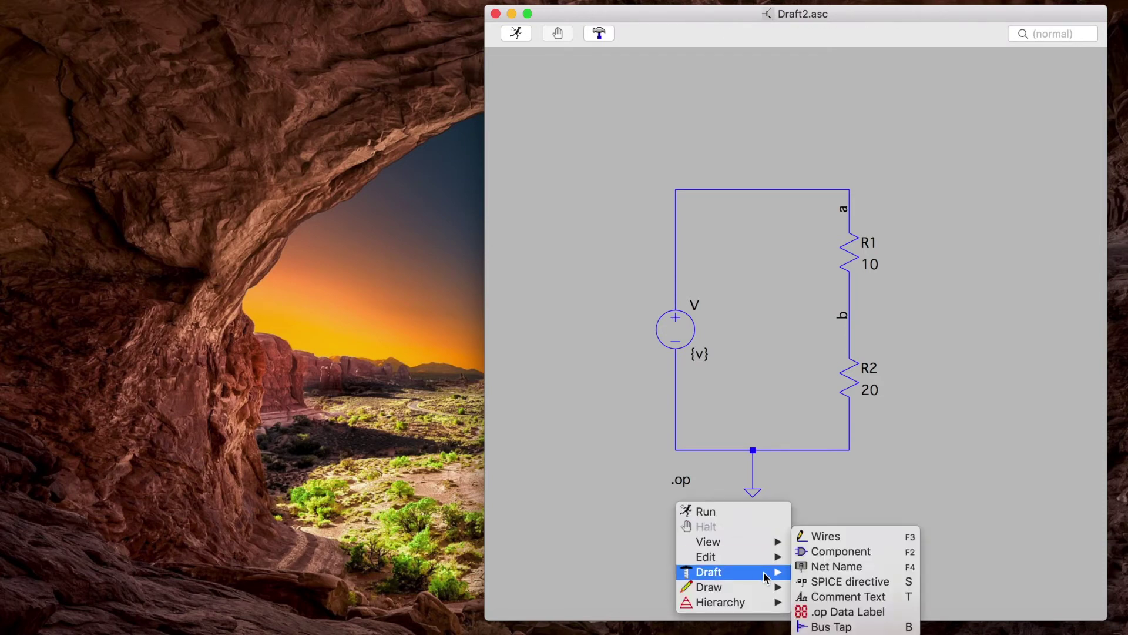
{"action": "left_click", "coordinate": [837, 582]}
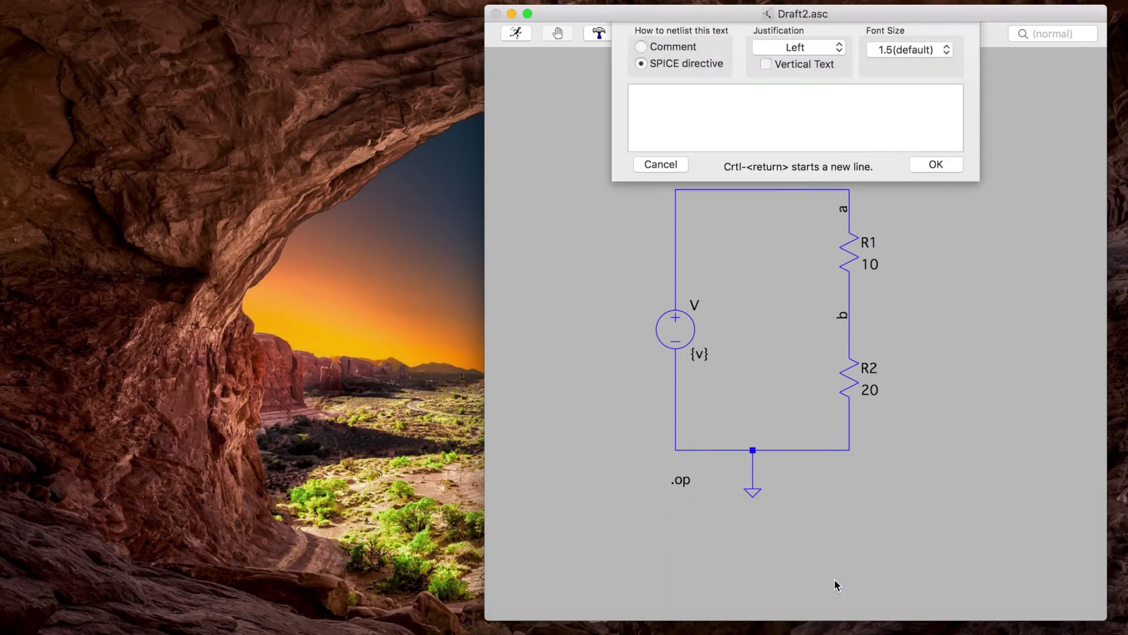
{"action": "right_click", "coordinate": [662, 125]}
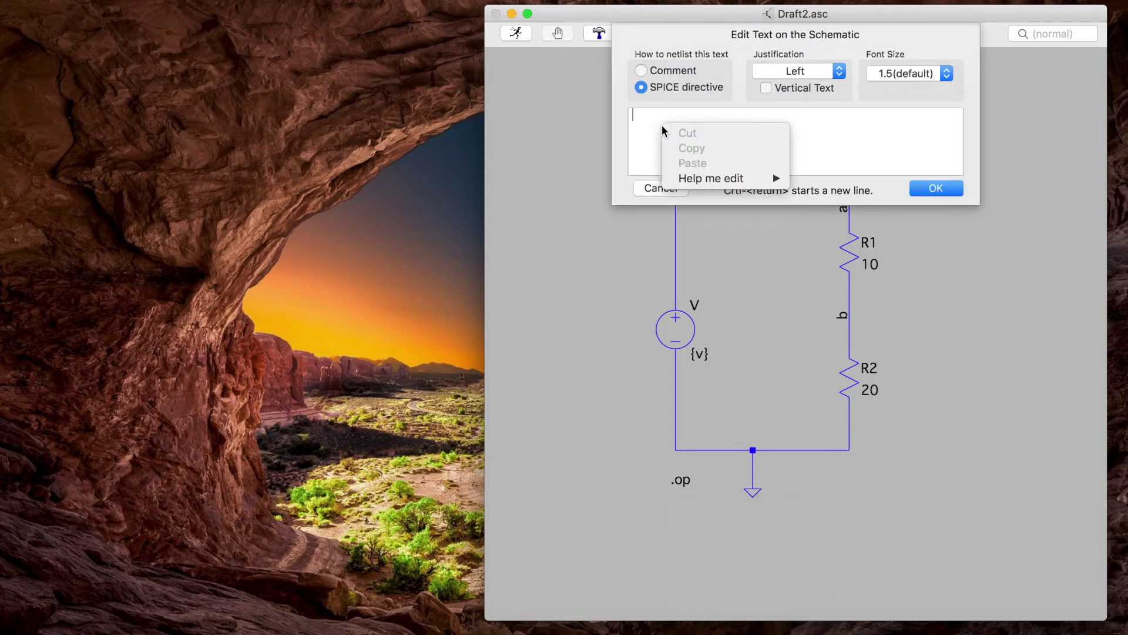
{"action": "mouse_move", "coordinate": [770, 177]}
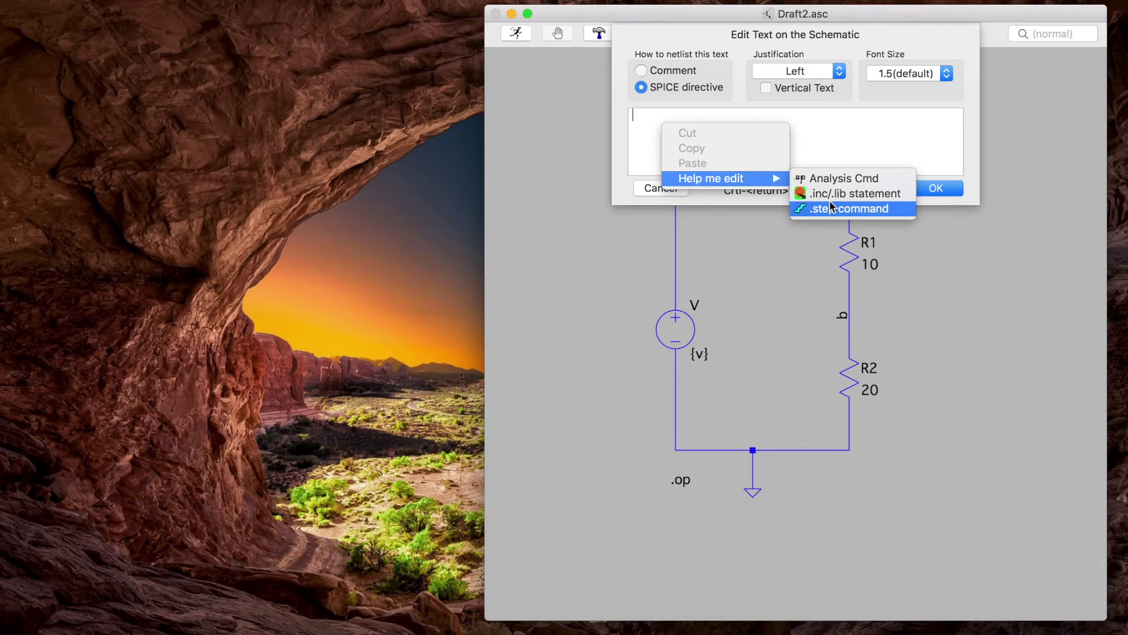
{"action": "left_click", "coordinate": [893, 212]}
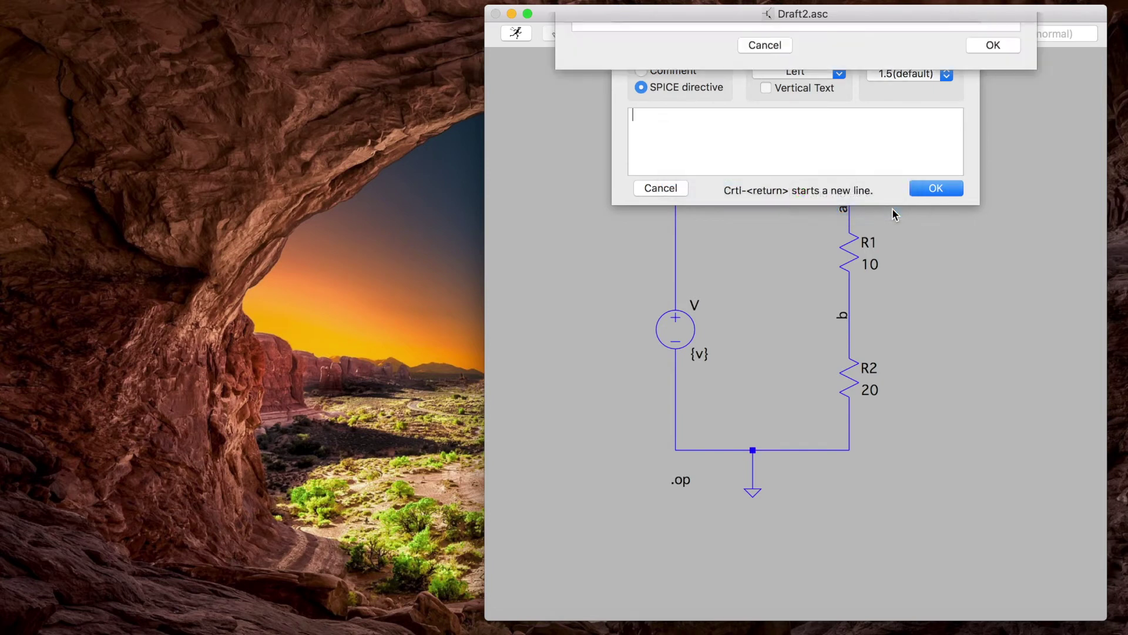
- Fill in the .step sweep: parameter v, linear, start 1, stop 6, increment 0.5
{"action": "left_click", "coordinate": [835, 62]}
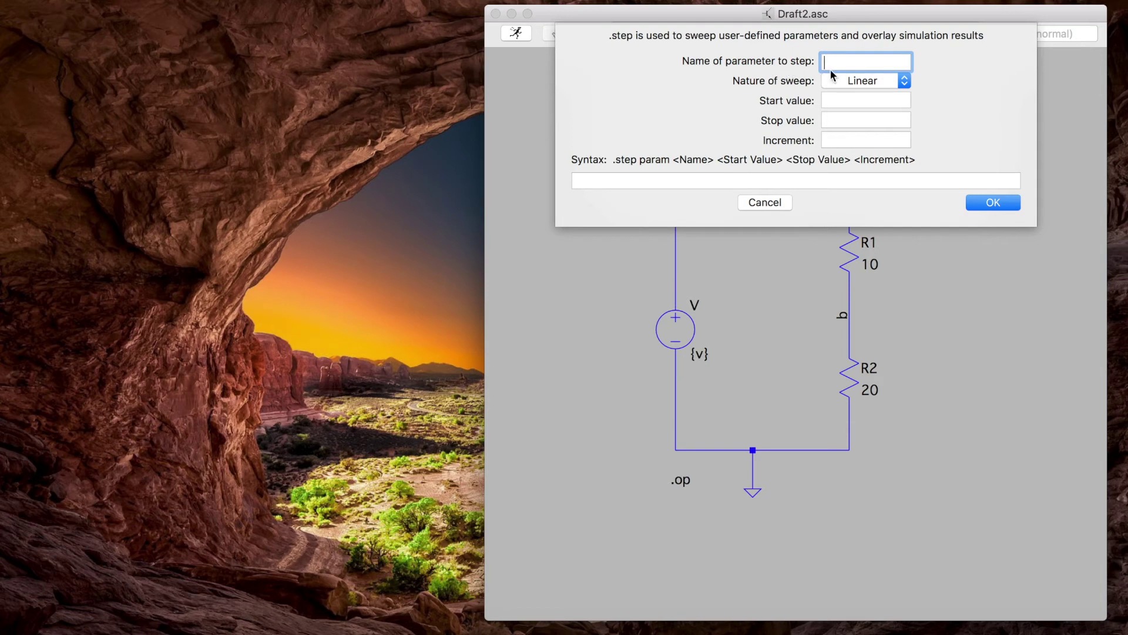
{"action": "type", "text": "v"}
{"action": "left_click", "coordinate": [858, 82]}
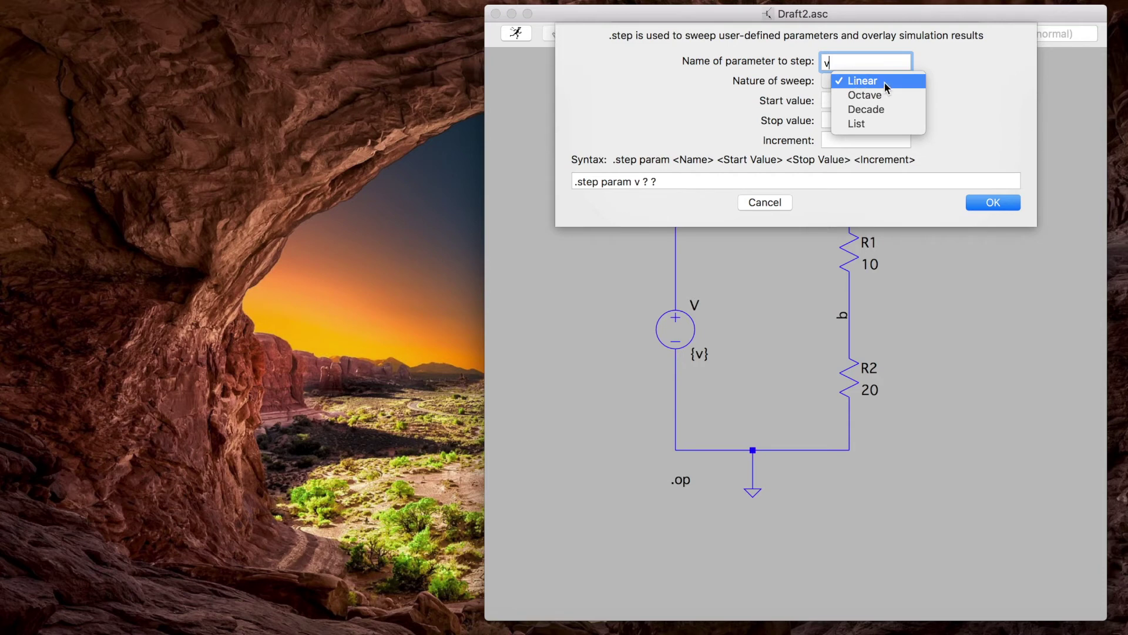
{"action": "left_click", "coordinate": [884, 84]}
{"action": "left_click", "coordinate": [834, 102]}
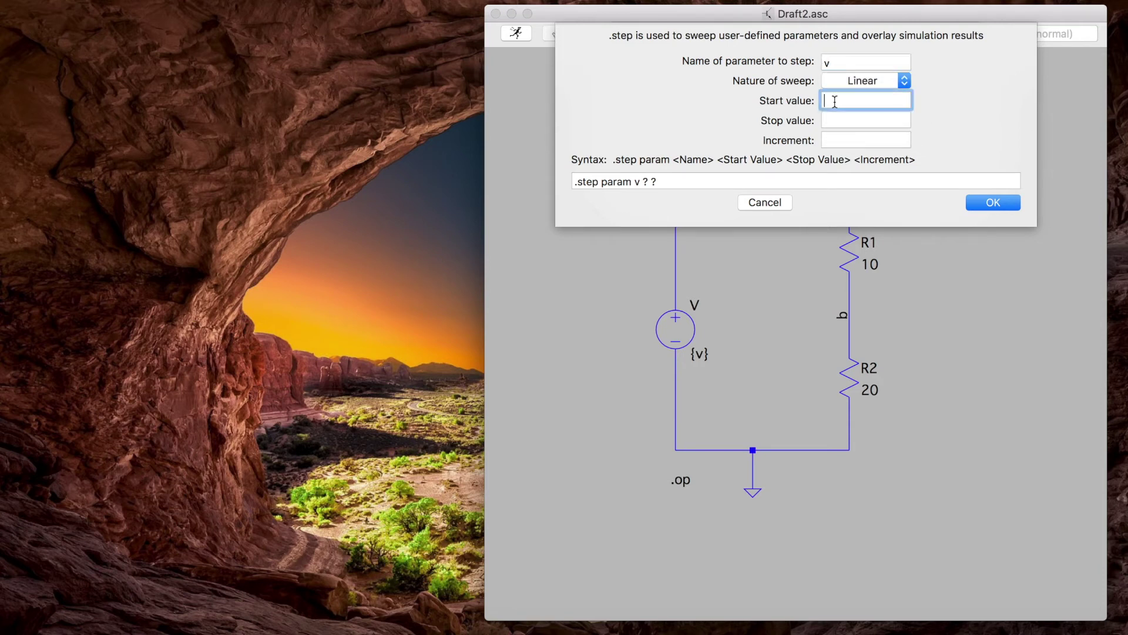
{"action": "type", "text": "1"}
{"action": "left_click", "coordinate": [850, 122]}
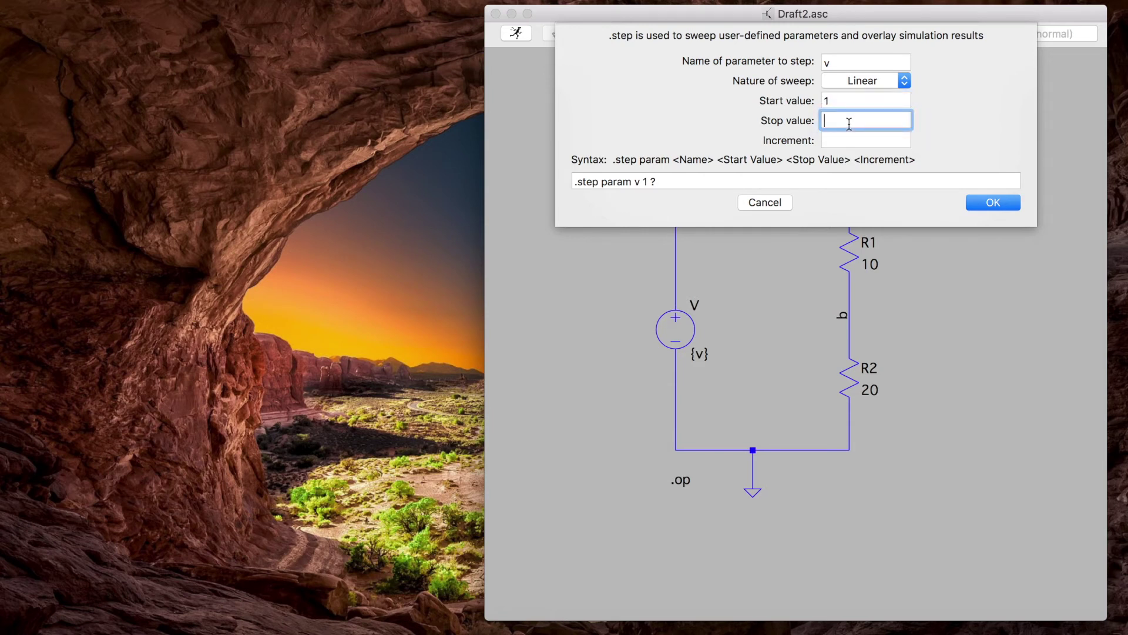
{"action": "type", "text": "6"}
{"action": "left_click", "coordinate": [834, 141]}
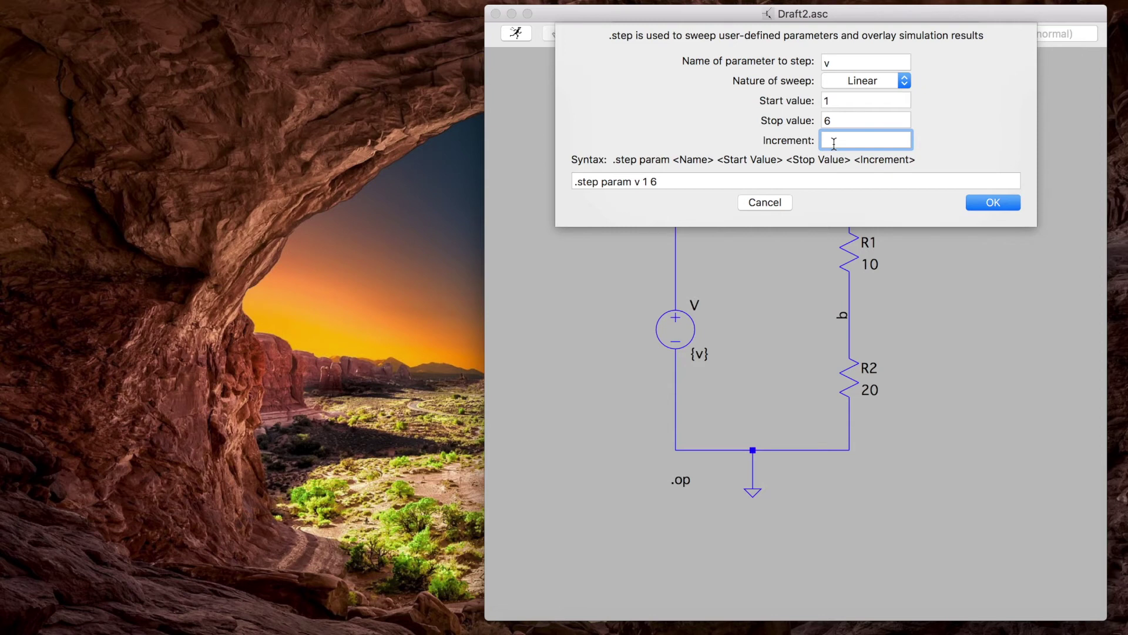
{"action": "type", "text": "0.5"}
- Accept the .step param v 1 6 0.5 directive and place it below .op
{"action": "left_click", "coordinate": [991, 203]}
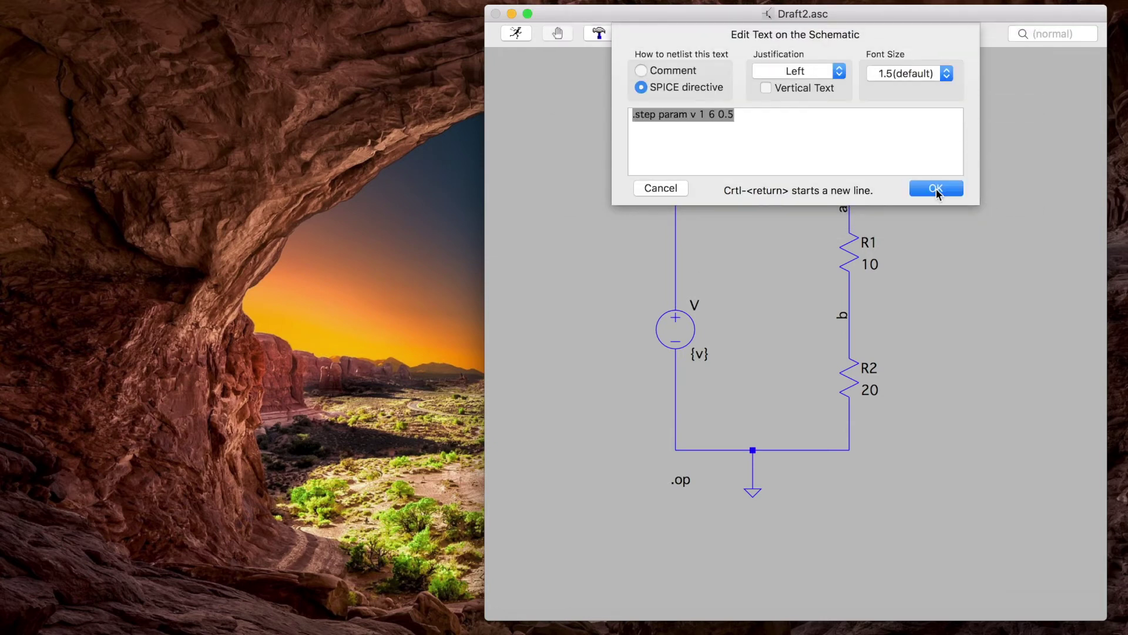
{"action": "left_click", "coordinate": [936, 188]}
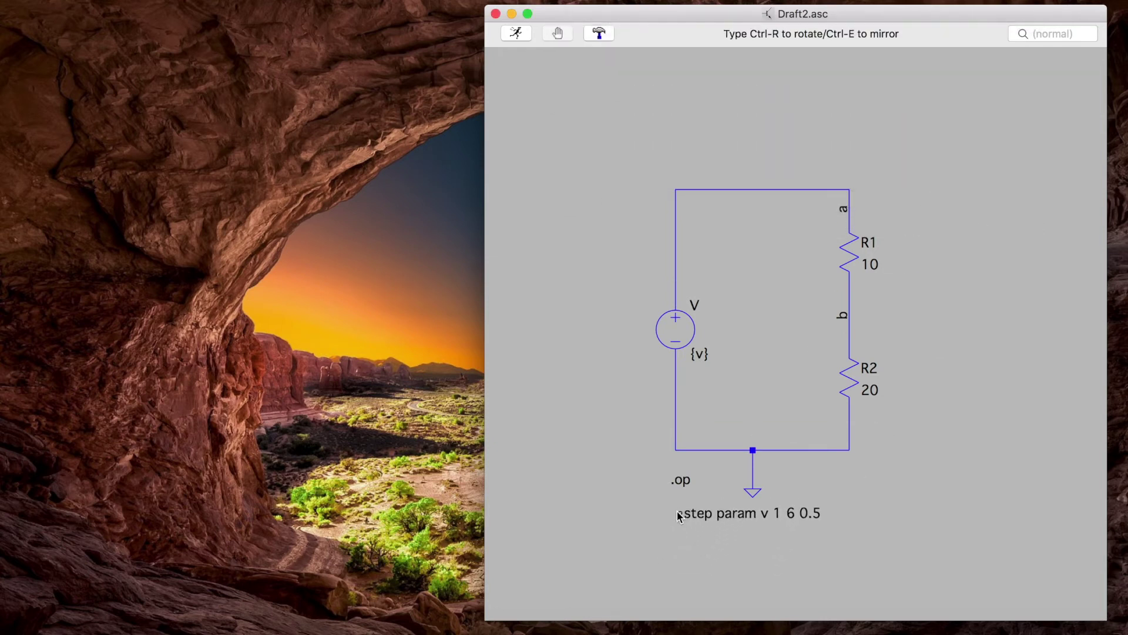
{"action": "left_click", "coordinate": [676, 515]}
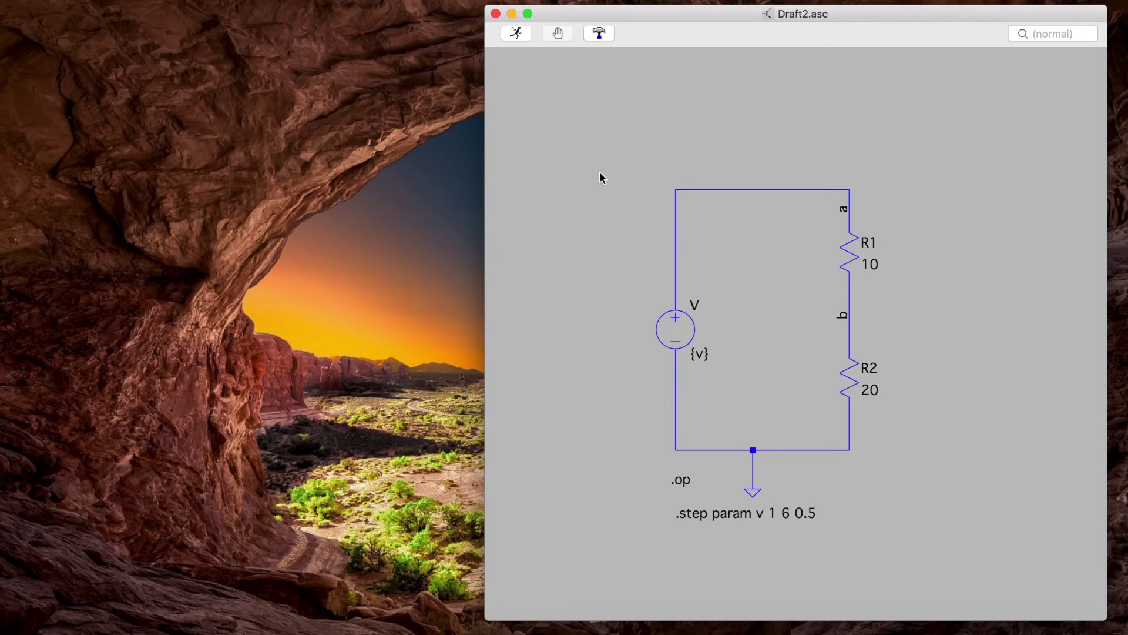
- Run the stepped simulation, move and enlarge the Draft2.raw window, and zoom to fit the 1.0–6.0 axis
{"action": "left_click", "coordinate": [516, 34]}
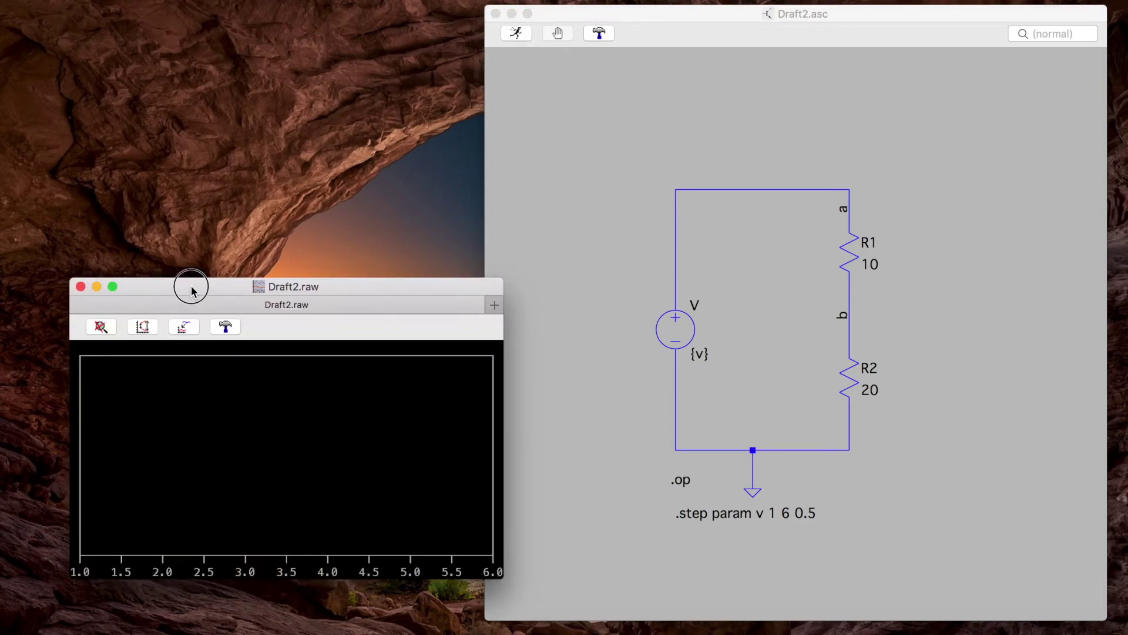
{"action": "left_click_drag", "start_coordinate": [188, 282], "coordinate": [157, 23]}
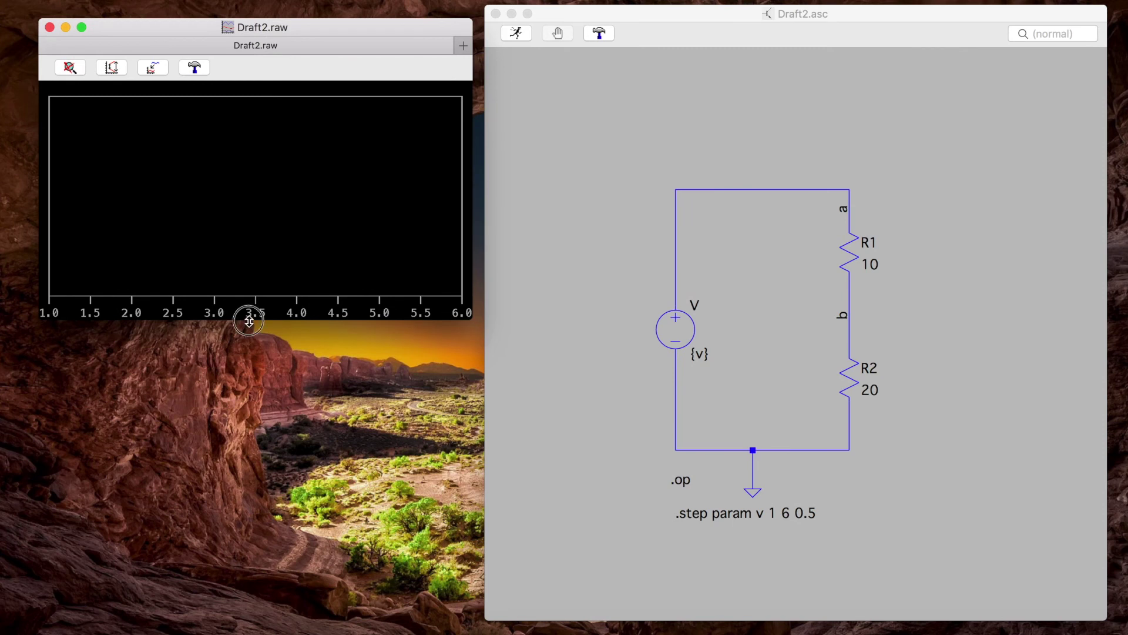
{"action": "left_click_drag", "start_coordinate": [246, 321], "coordinate": [259, 582]}
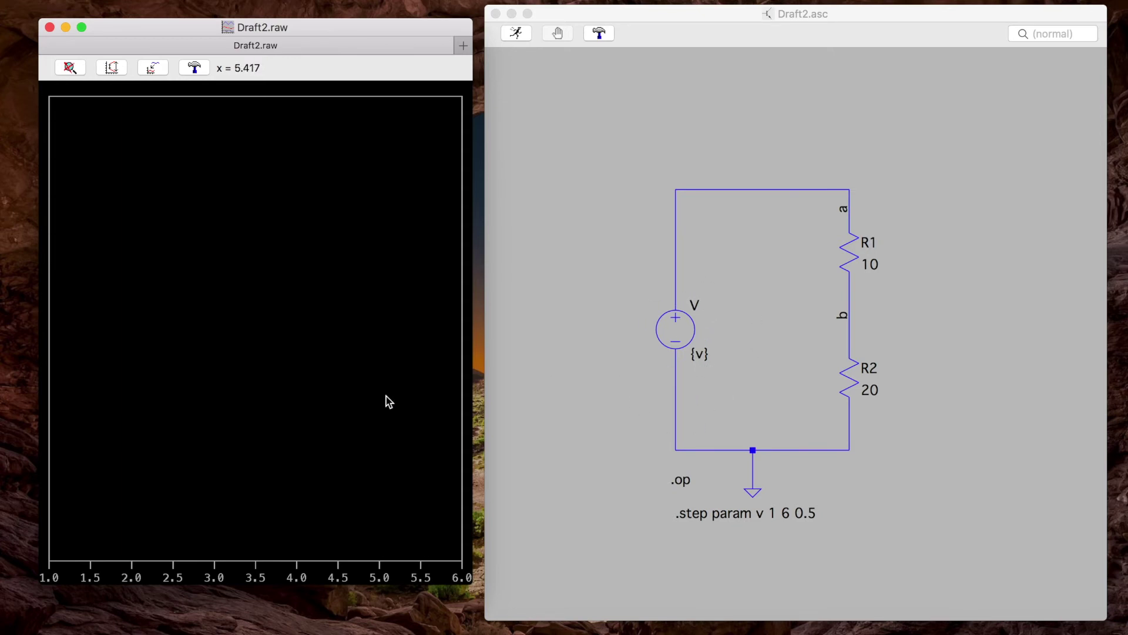
{"action": "right_click", "coordinate": [266, 325]}
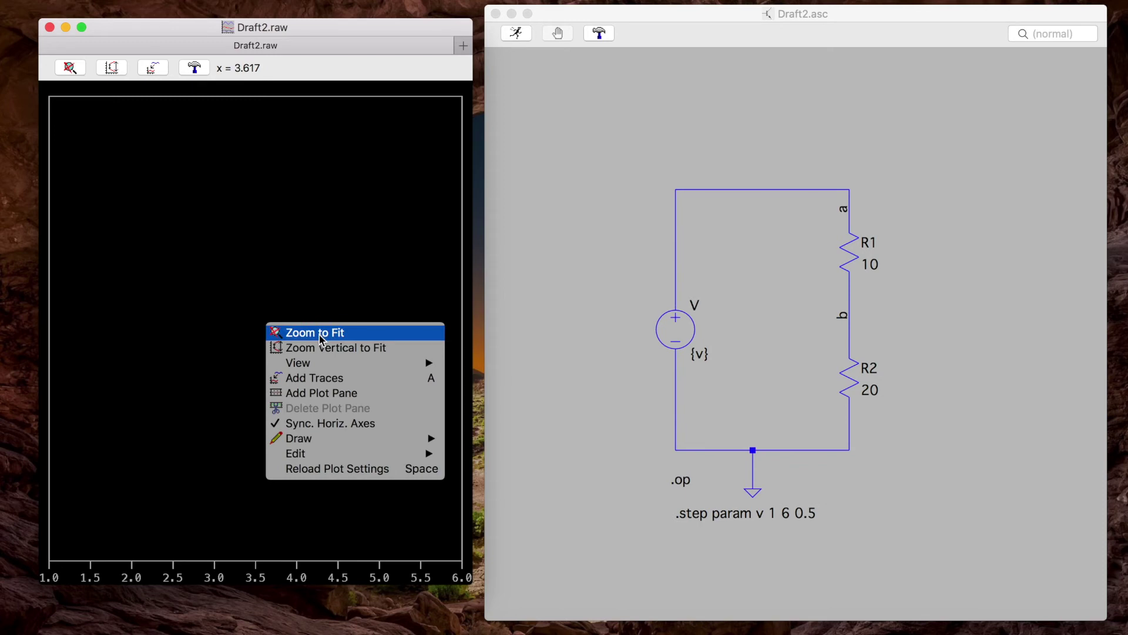
{"action": "left_click", "coordinate": [295, 272]}
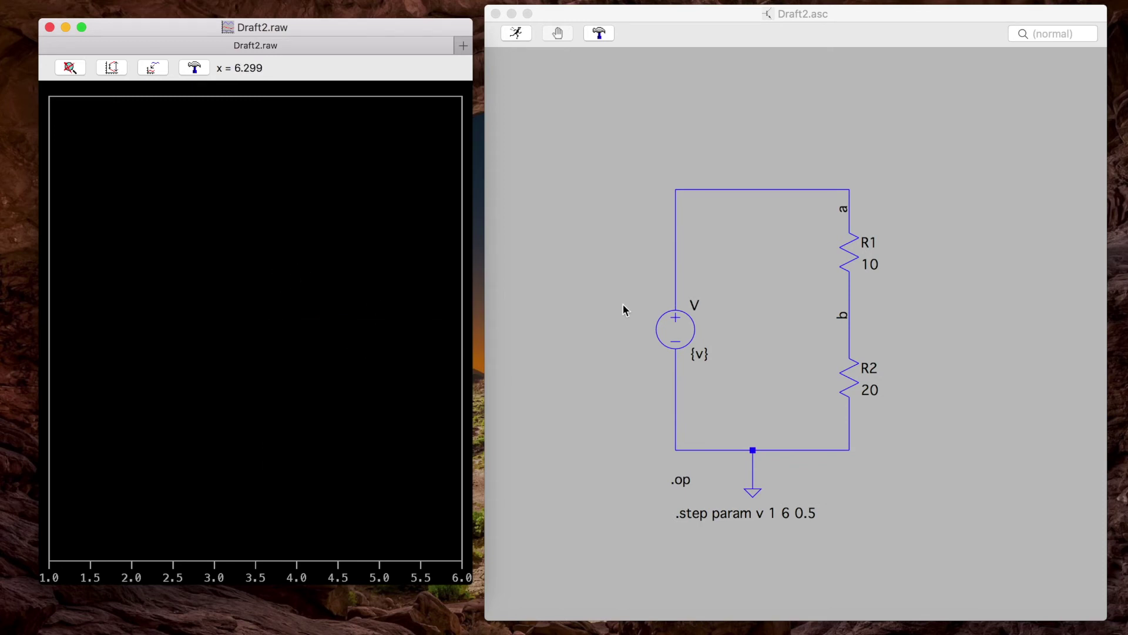
{"action": "left_click", "coordinate": [798, 279]}
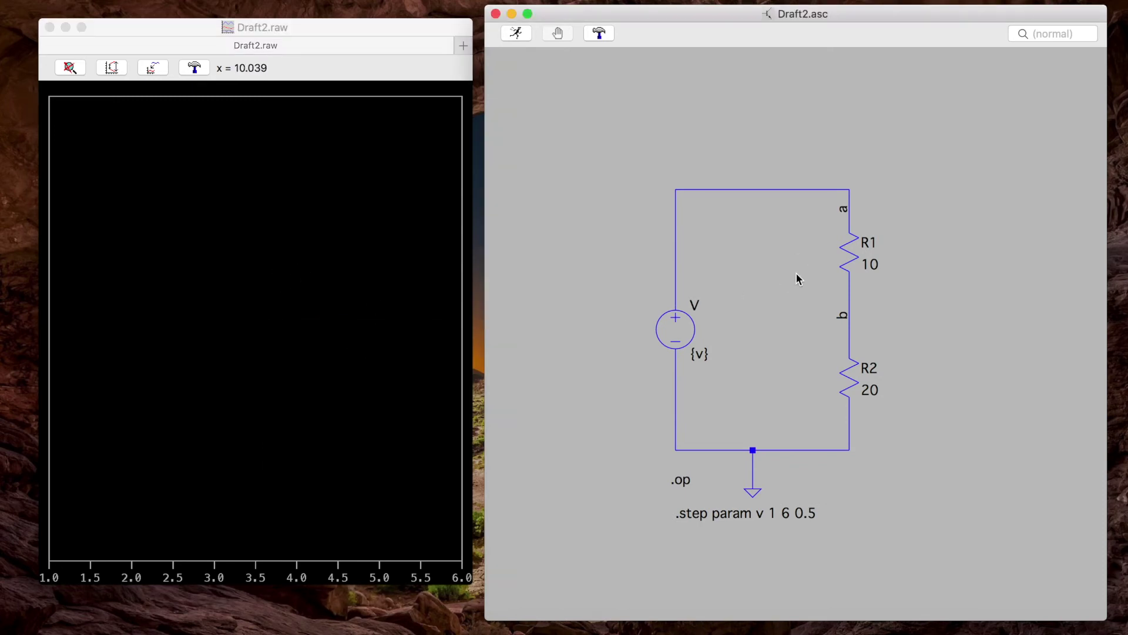
- Plot V(a) and V(b) by picking nodes a and b on the schematic
{"action": "left_click", "coordinate": [786, 189]}
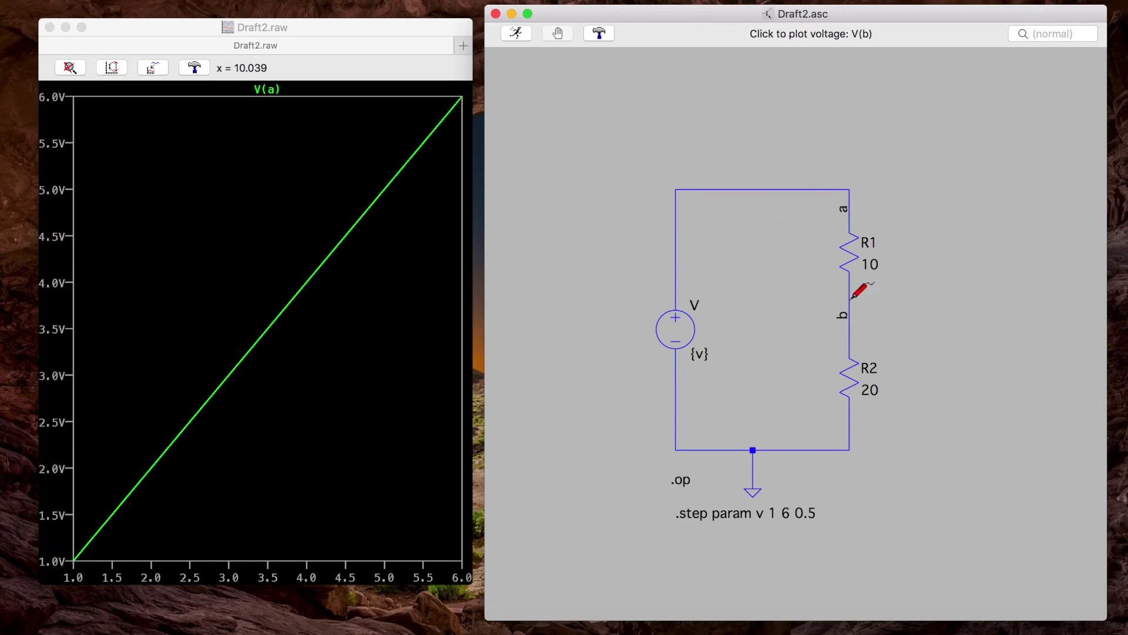
{"action": "left_click", "coordinate": [857, 297]}
{"action": "left_click", "coordinate": [300, 151]}
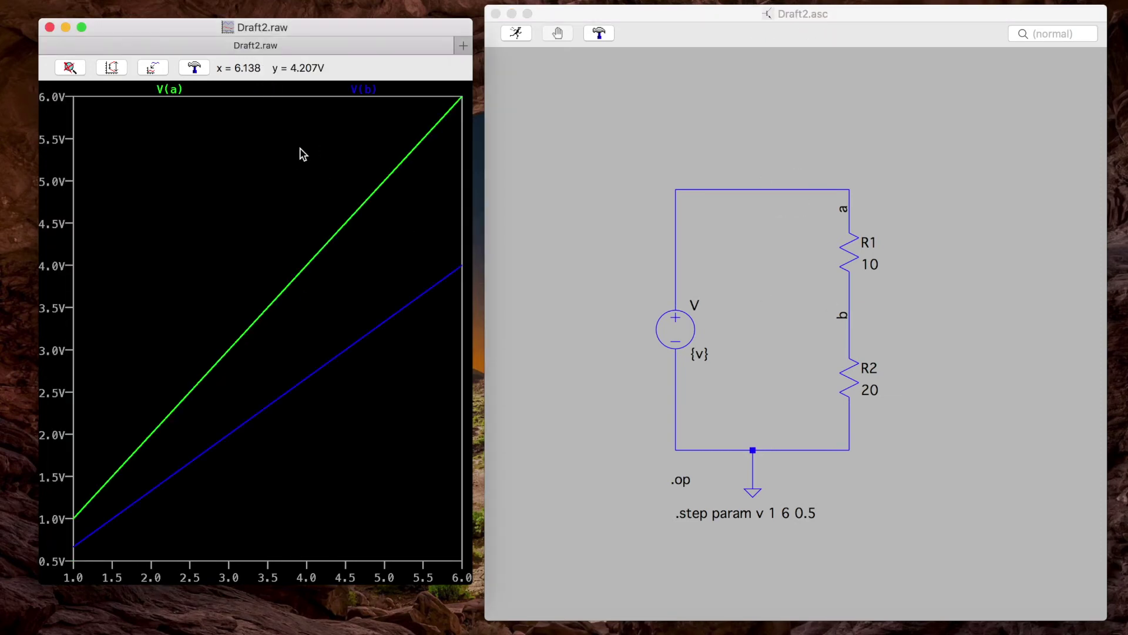
- Recolour the V(b) trace magenta
{"action": "right_click", "coordinate": [361, 89]}
{"action": "key", "text": "Return"}
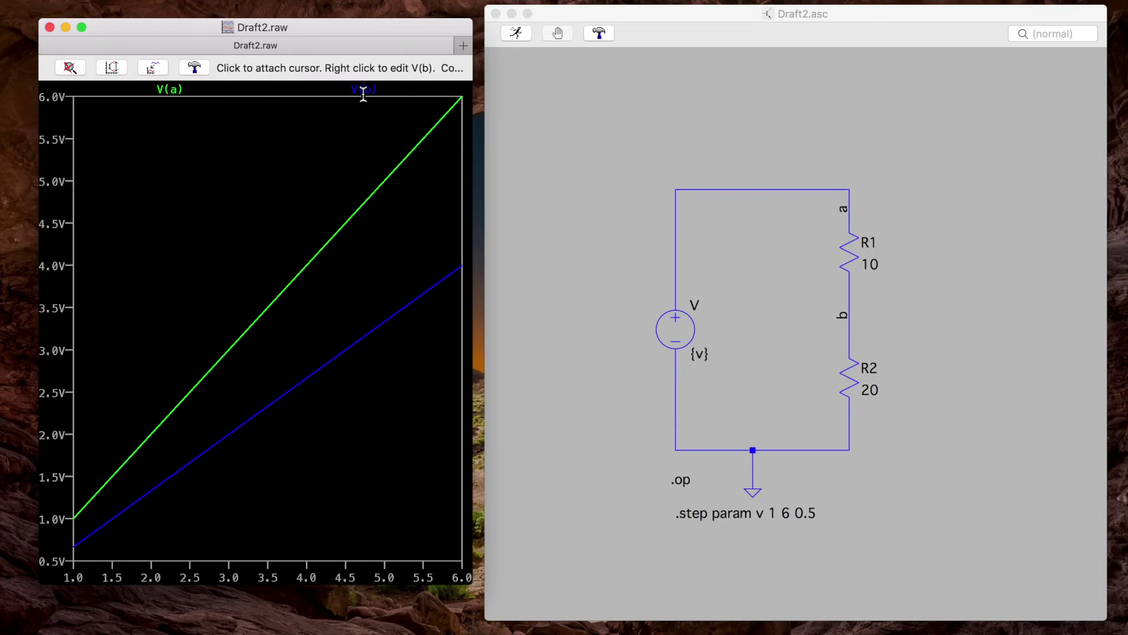
{"action": "right_click", "coordinate": [372, 85]}
{"action": "left_click", "coordinate": [391, 78]}
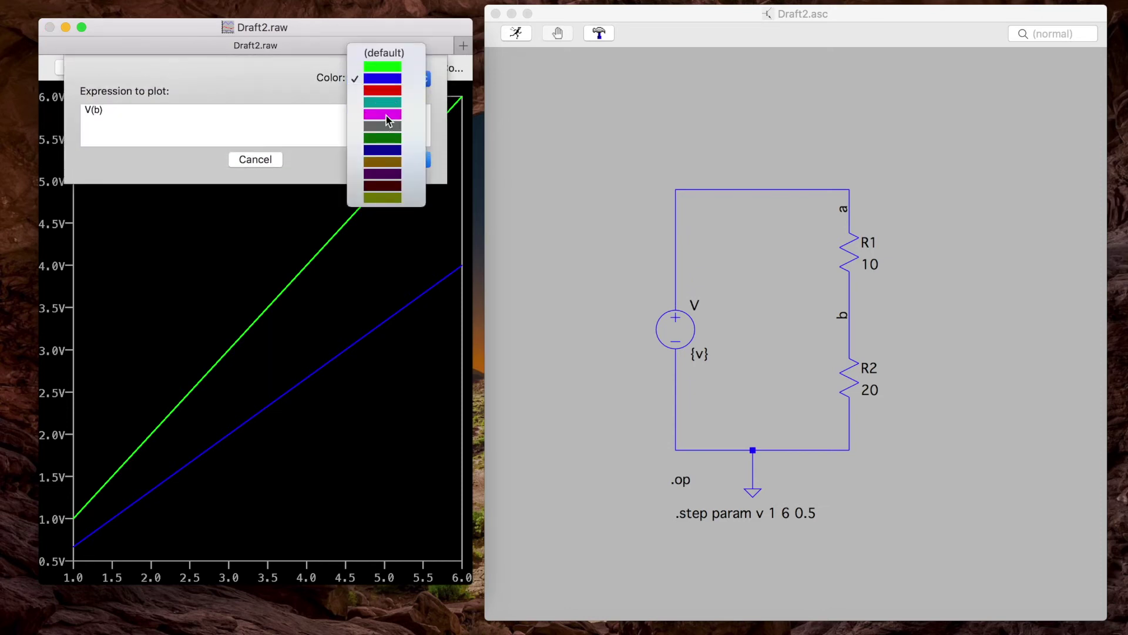
{"action": "left_click", "coordinate": [388, 115]}
{"action": "left_click", "coordinate": [403, 160]}
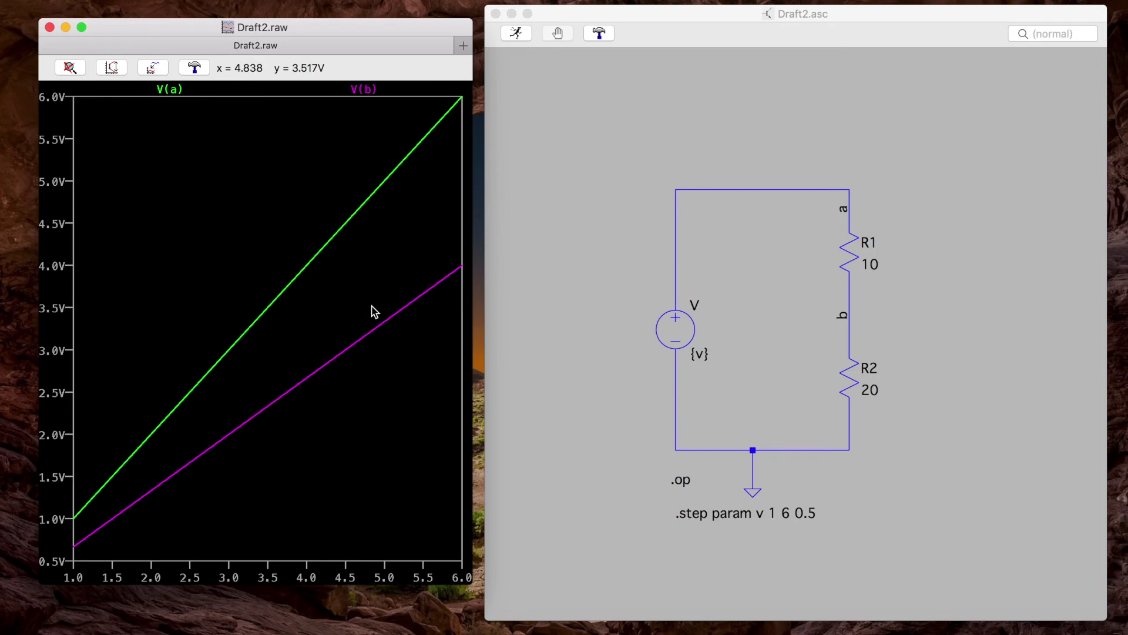
- Show data point markers on both the V(a) and V(b) traces
{"action": "right_click", "coordinate": [289, 333]}
{"action": "mouse_move", "coordinate": [350, 368]}
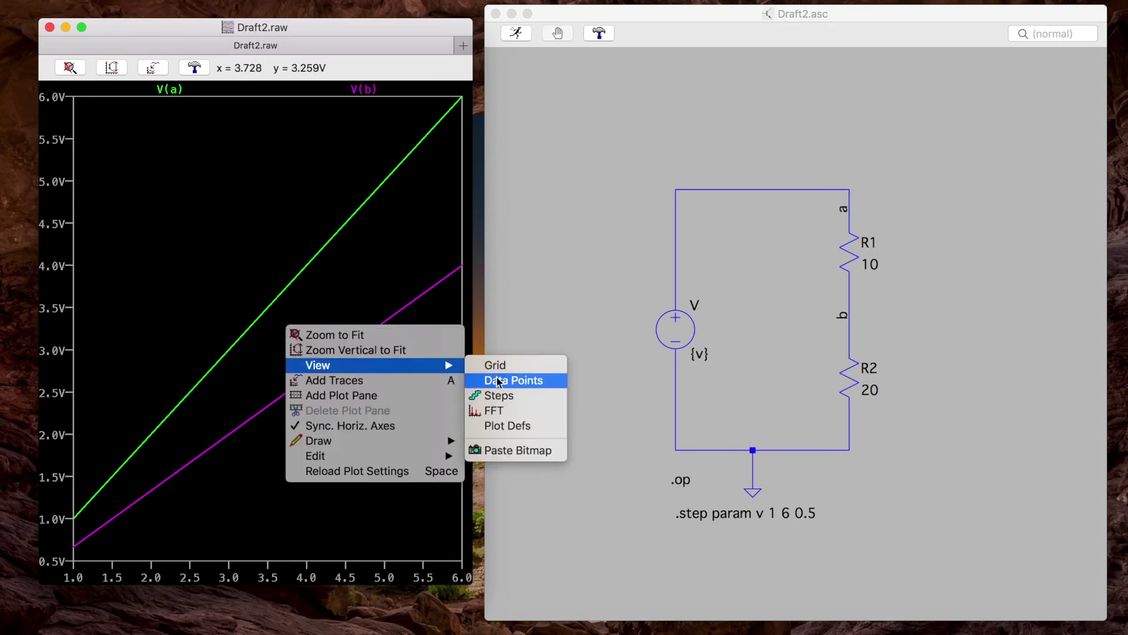
{"action": "left_click", "coordinate": [539, 387]}
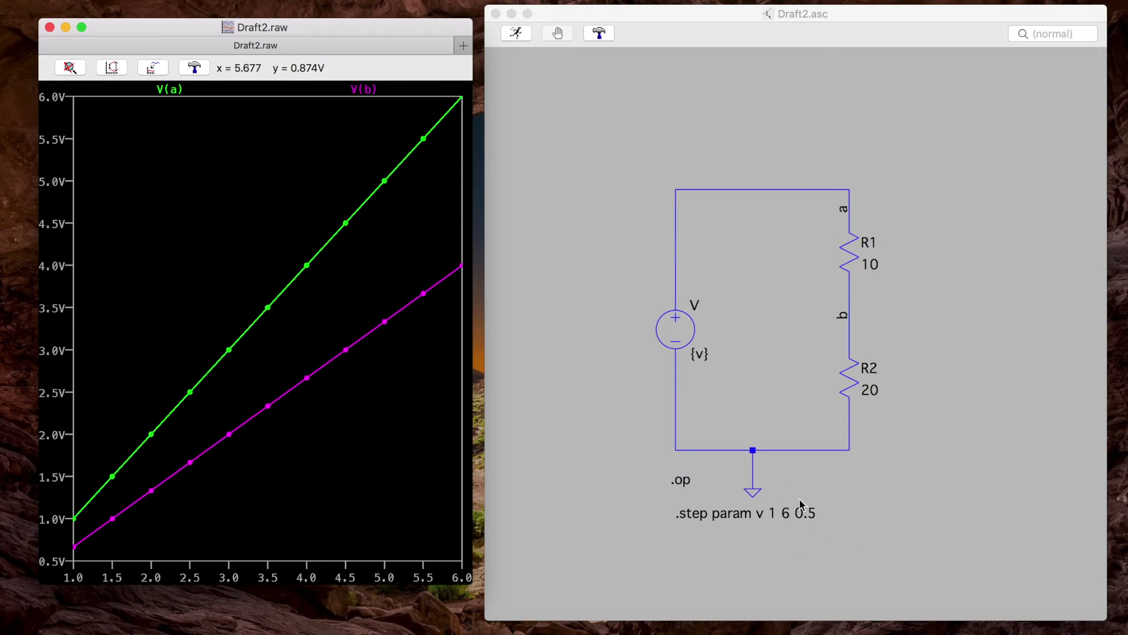
- Hide the data point markers on the V(a) and V(b) traces
{"action": "right_click", "coordinate": [272, 442]}
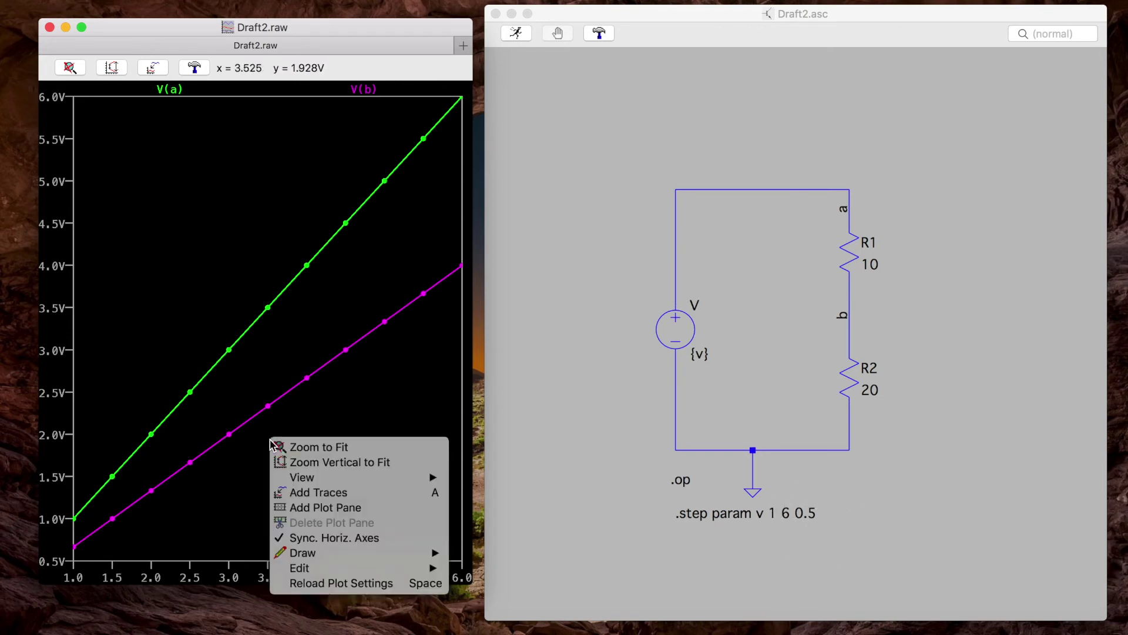
{"action": "mouse_move", "coordinate": [384, 477]}
{"action": "left_click", "coordinate": [502, 491]}
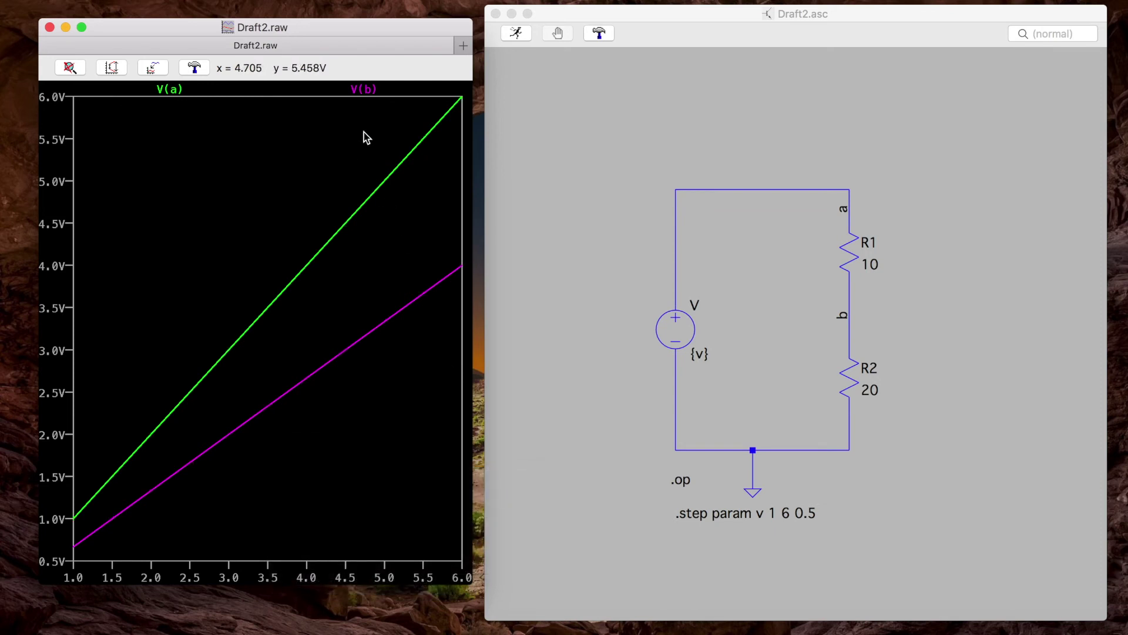
- Attach a cursor to V(b), slide it to about x=4.19 and x=3.67, then remove it
{"action": "left_click", "coordinate": [361, 90]}
{"action": "left_click_drag", "start_coordinate": [254, 260], "coordinate": [555, 82]}
{"action": "left_click", "coordinate": [272, 385]}
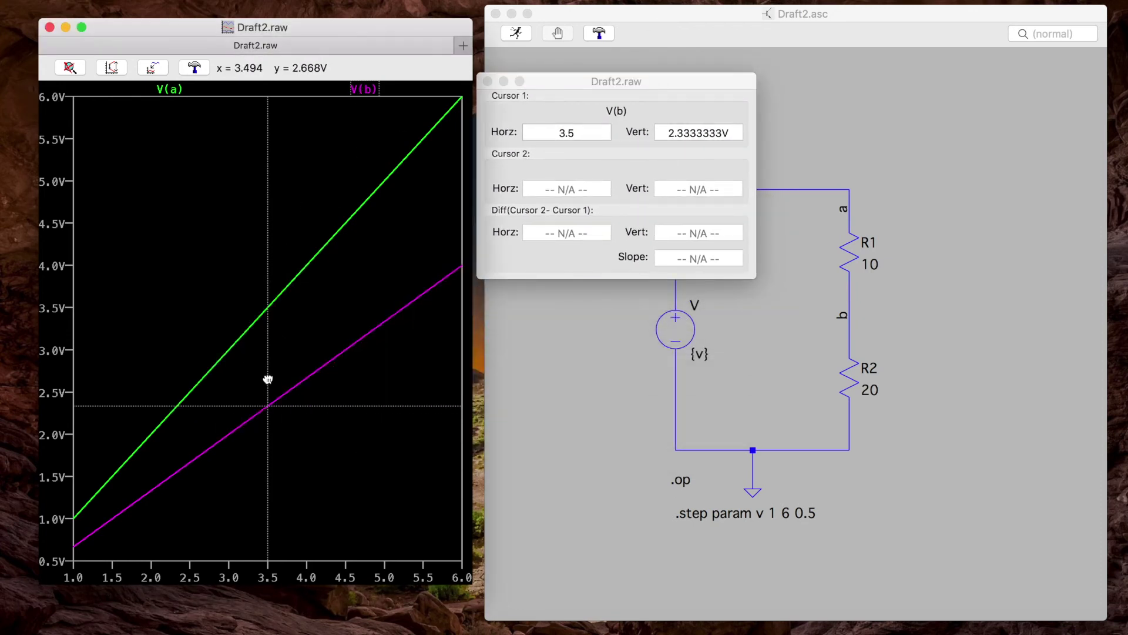
{"action": "left_click_drag", "start_coordinate": [270, 380], "coordinate": [189, 463]}
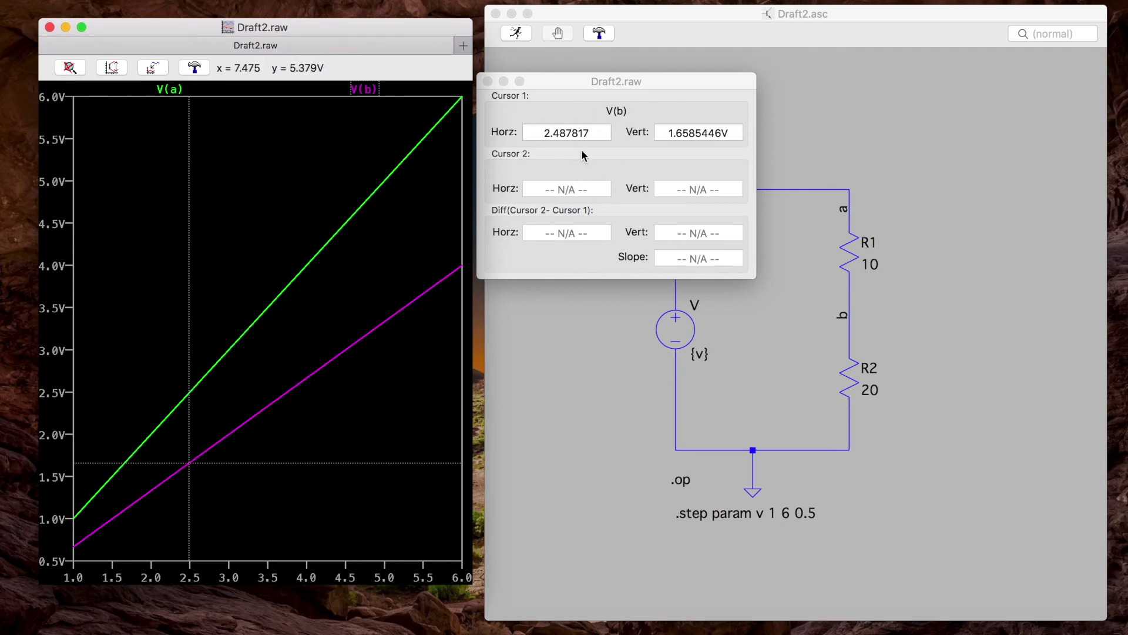
{"action": "left_click", "coordinate": [185, 433]}
{"action": "left_click", "coordinate": [189, 431]}
{"action": "left_click_drag", "start_coordinate": [189, 431], "coordinate": [279, 389]}
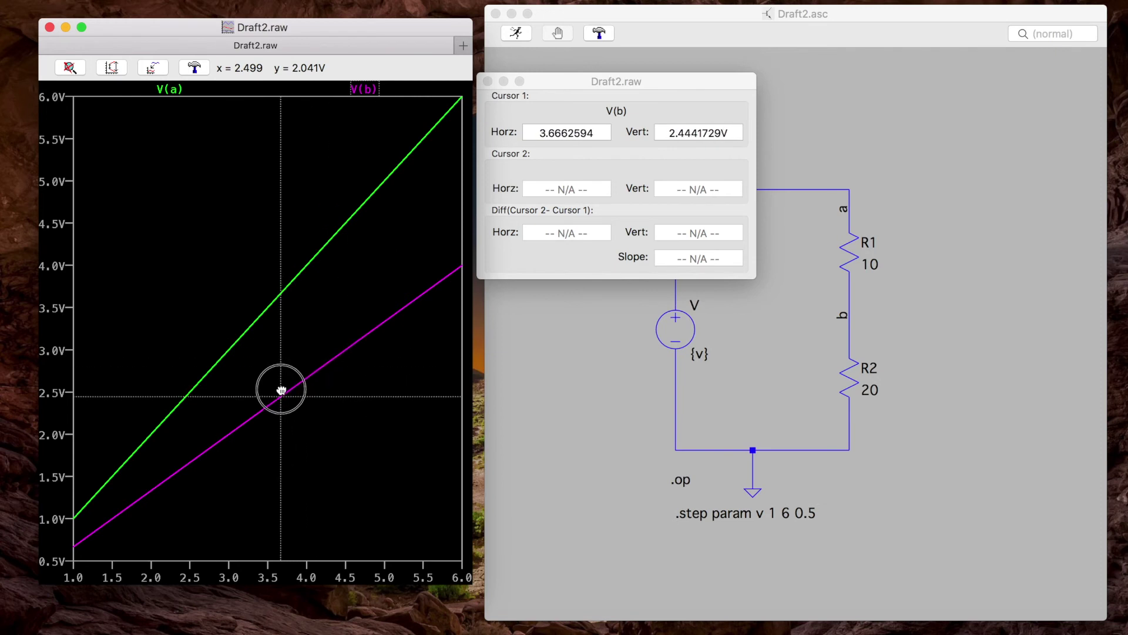
{"action": "left_click", "coordinate": [488, 81]}
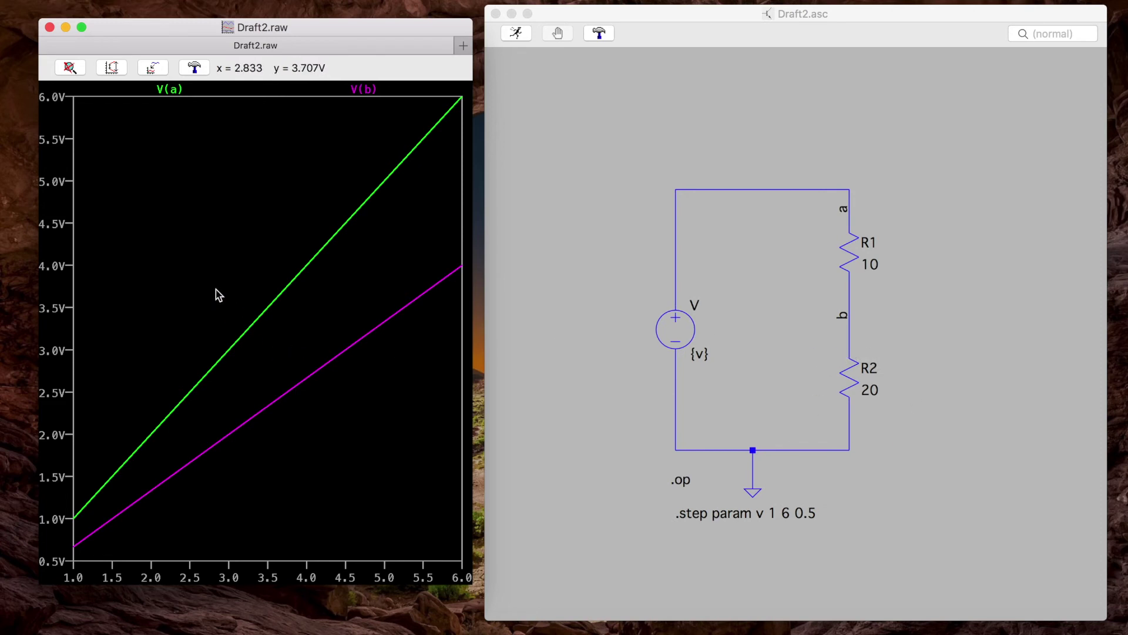
{"action": "right_click", "coordinate": [202, 218]}
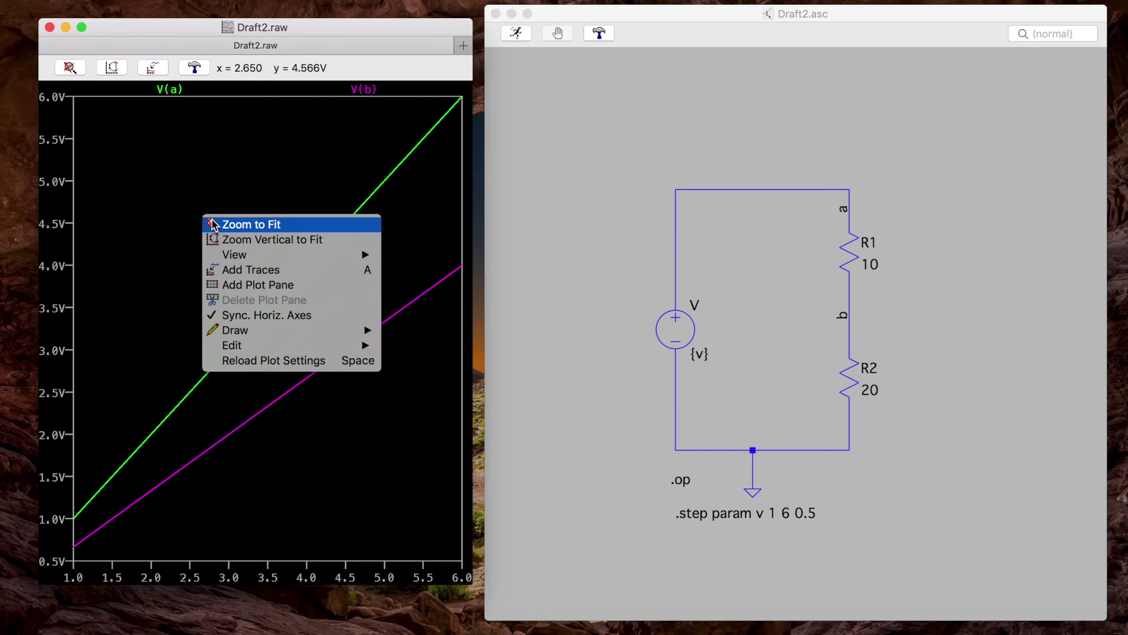
- Add a new plot pane above the voltages and plot V(b)/I(R2) in it
{"action": "left_click", "coordinate": [327, 288]}
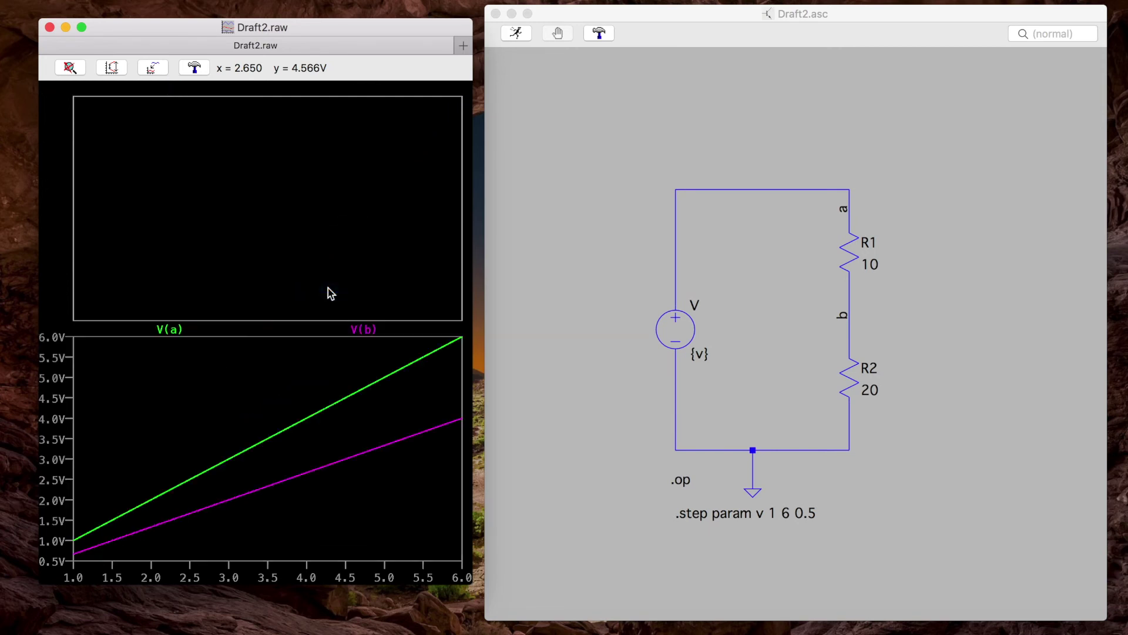
{"action": "right_click", "coordinate": [237, 197]}
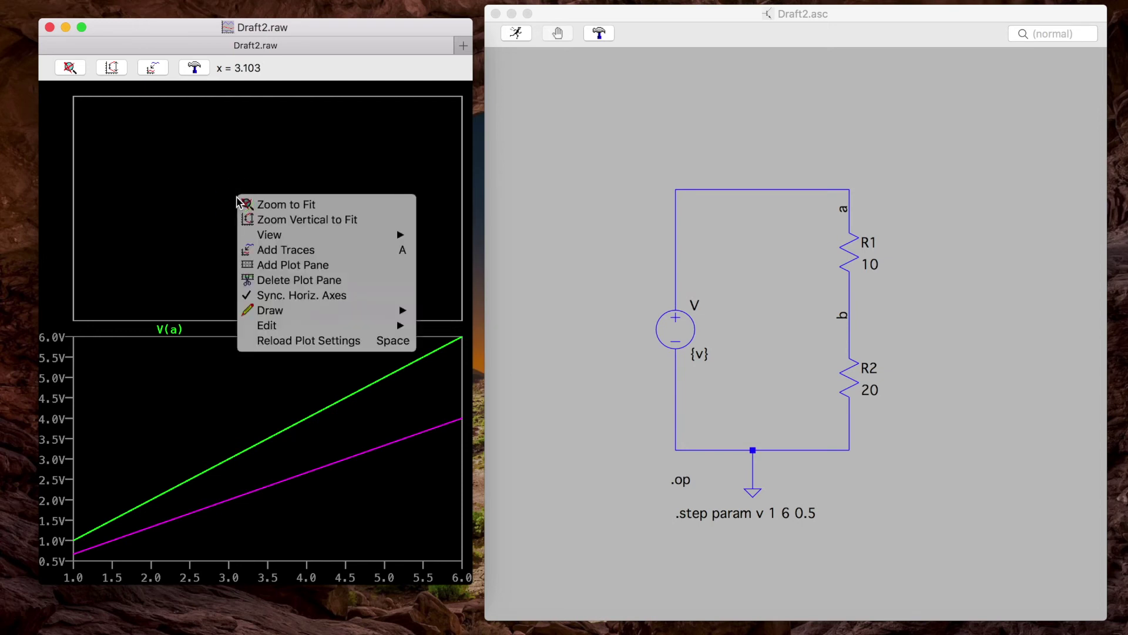
{"action": "left_click", "coordinate": [309, 253]}
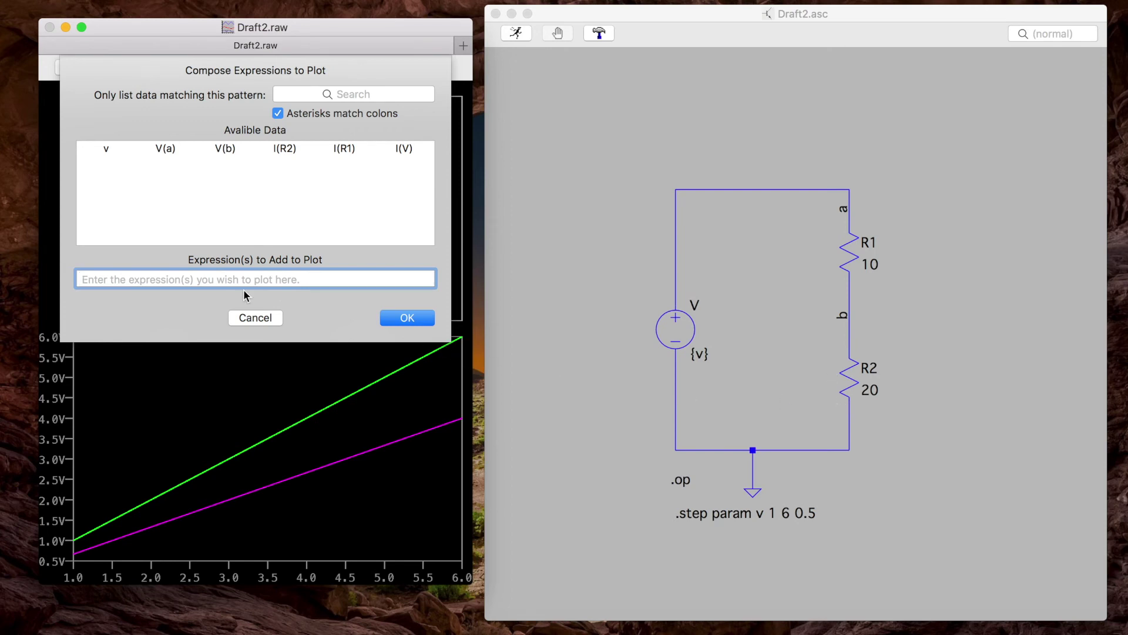
{"action": "double_click", "coordinate": [227, 152]}
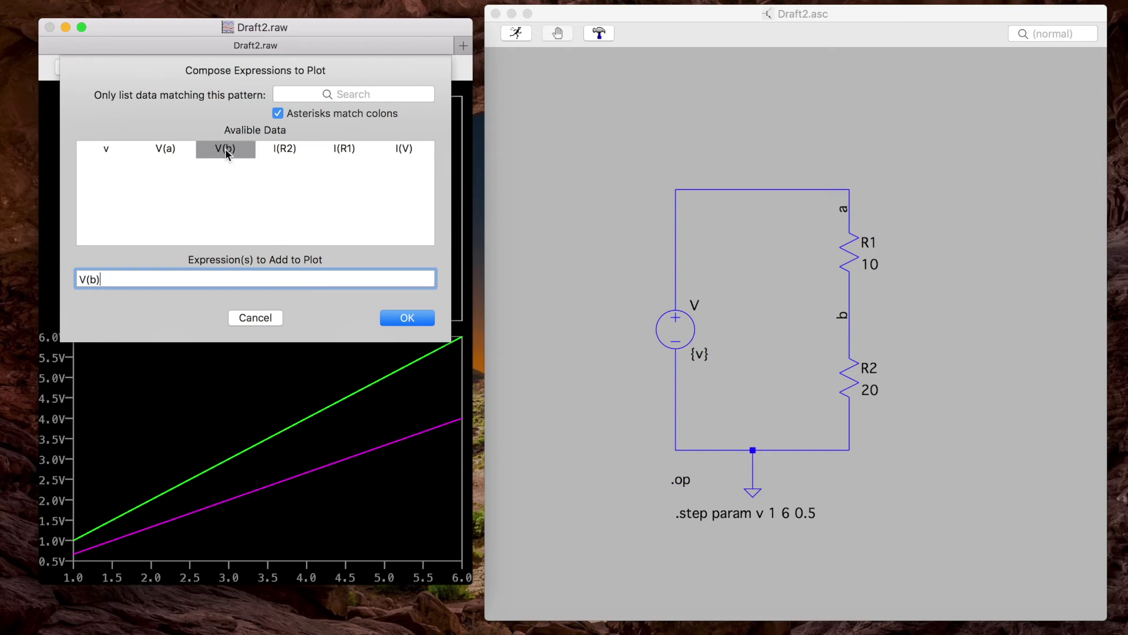
{"action": "type", "text": "/"}
{"action": "double_click", "coordinate": [285, 154]}
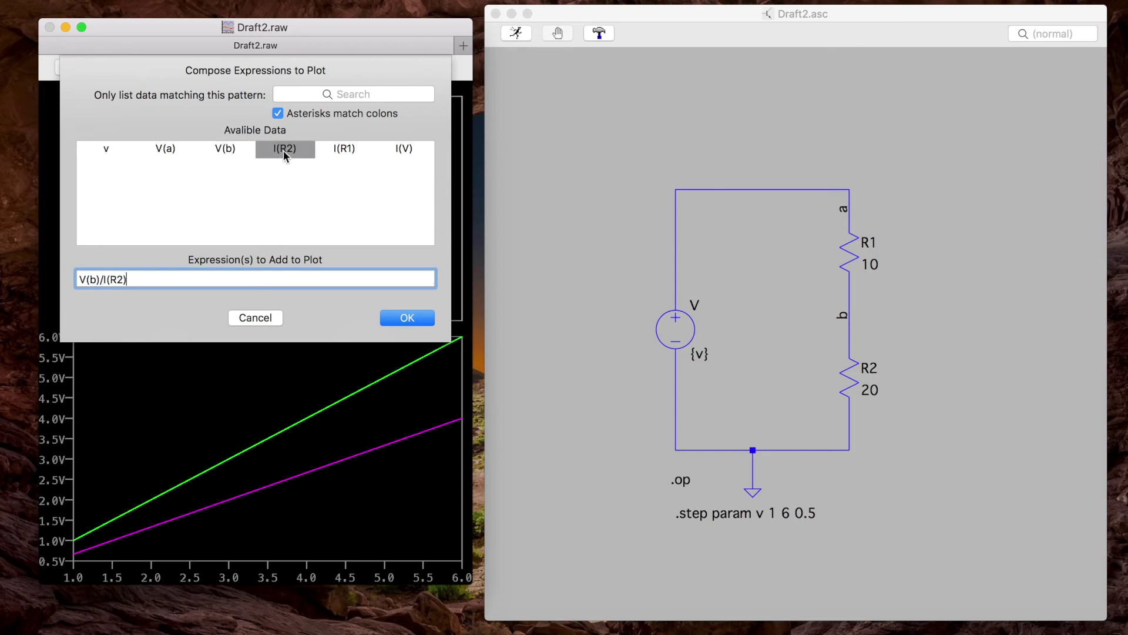
{"action": "left_click", "coordinate": [408, 317]}
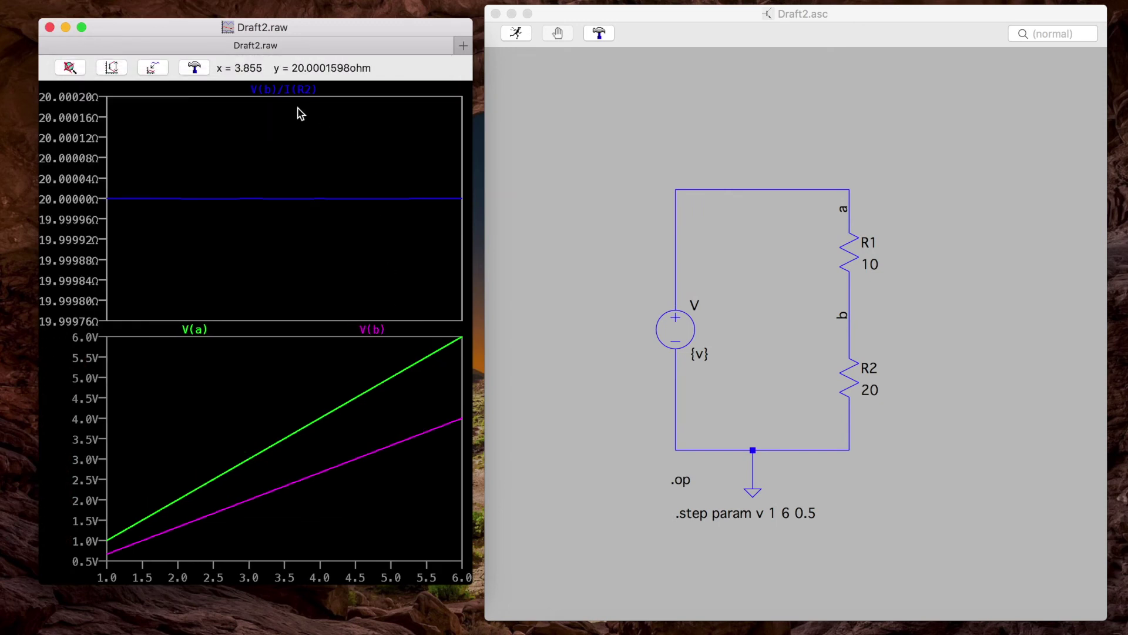
- Recolour the flat 20 Ω V(b)/I(R2) trace magenta
{"action": "right_click", "coordinate": [285, 92]}
{"action": "left_click", "coordinate": [406, 79]}
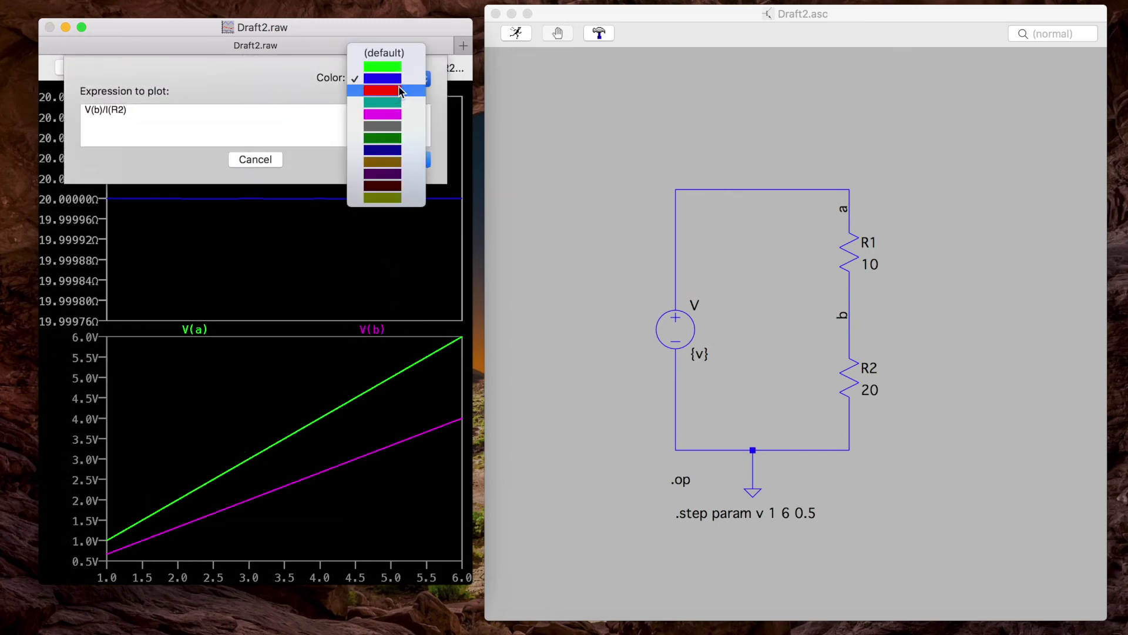
{"action": "left_click", "coordinate": [404, 113]}
{"action": "left_click", "coordinate": [400, 160]}
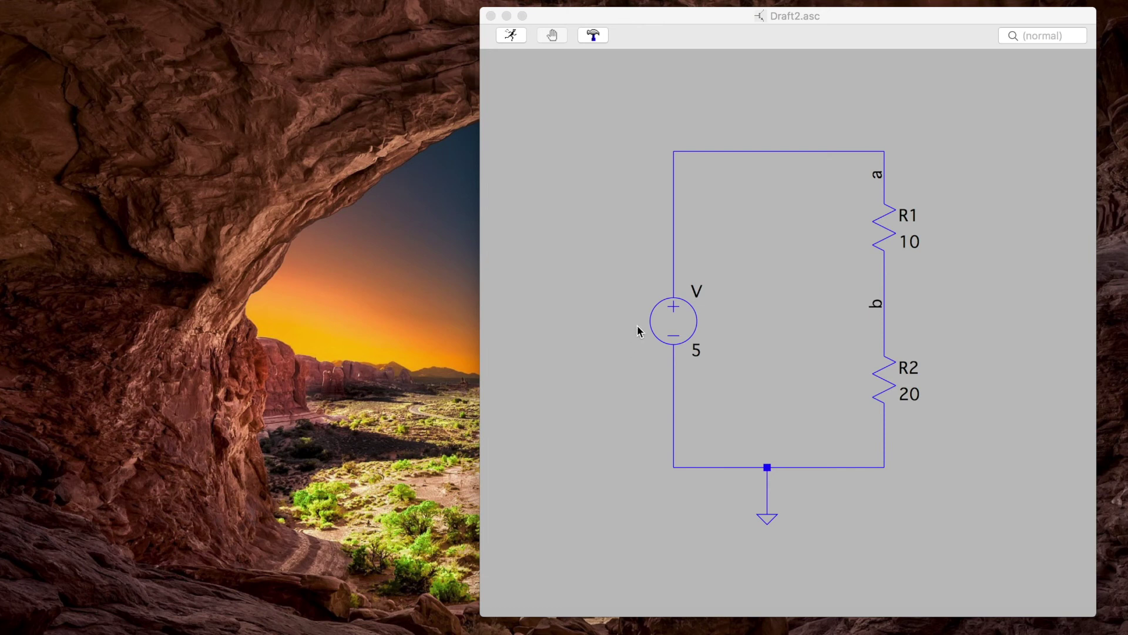
- Make source V a SINE source with DC offset 0, amplitude 5 and frequency 1k
{"action": "left_click", "coordinate": [675, 322]}
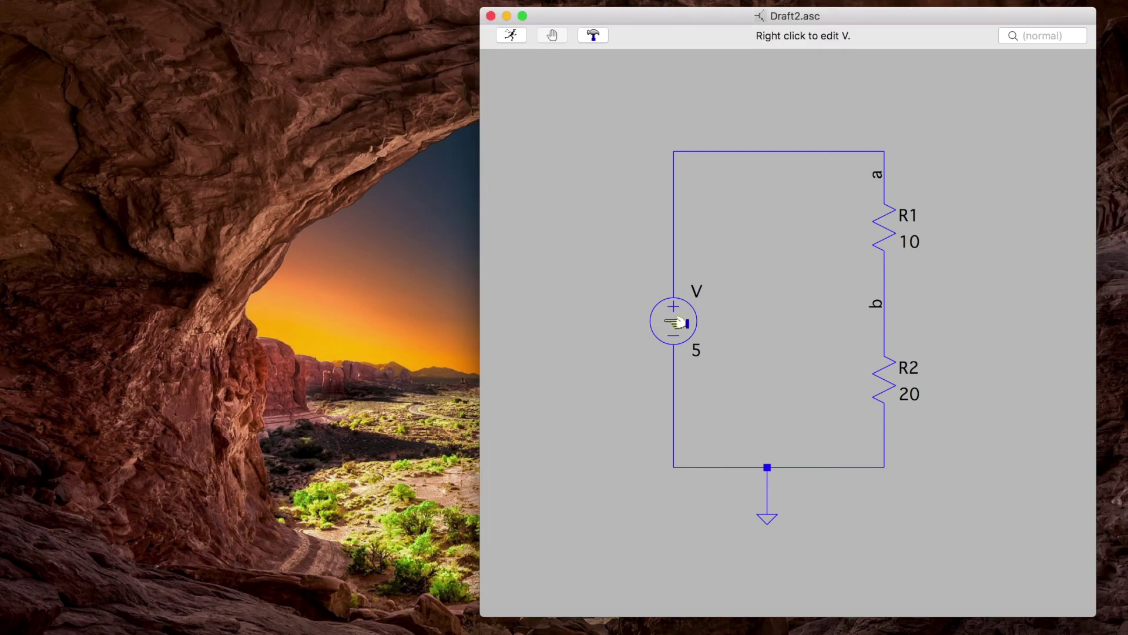
{"action": "right_click", "coordinate": [675, 322]}
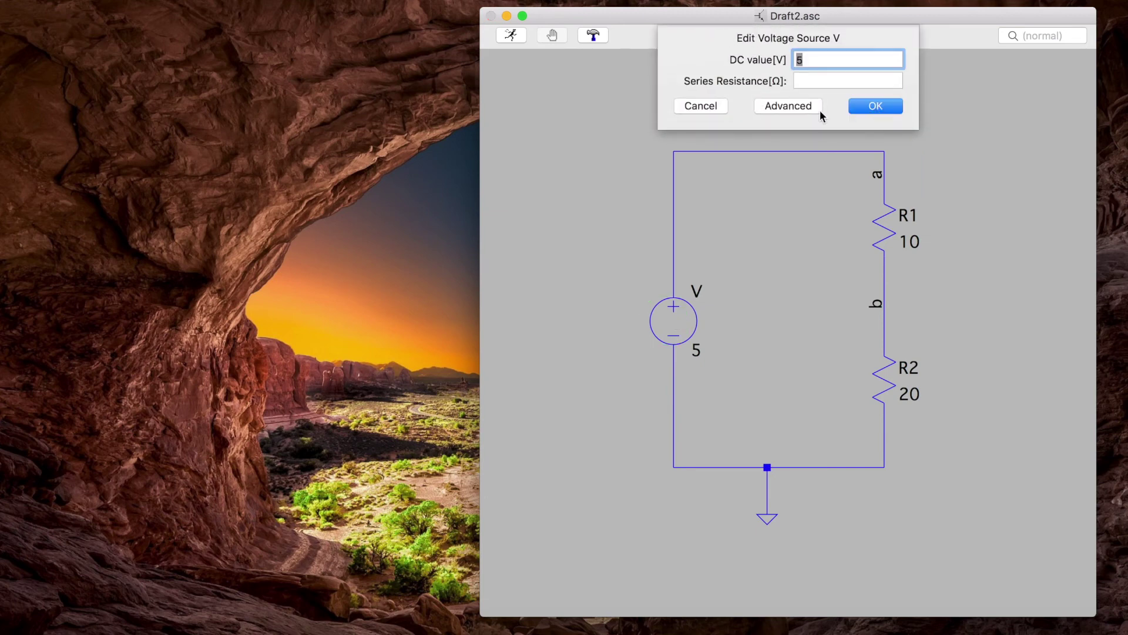
{"action": "left_click", "coordinate": [788, 105]}
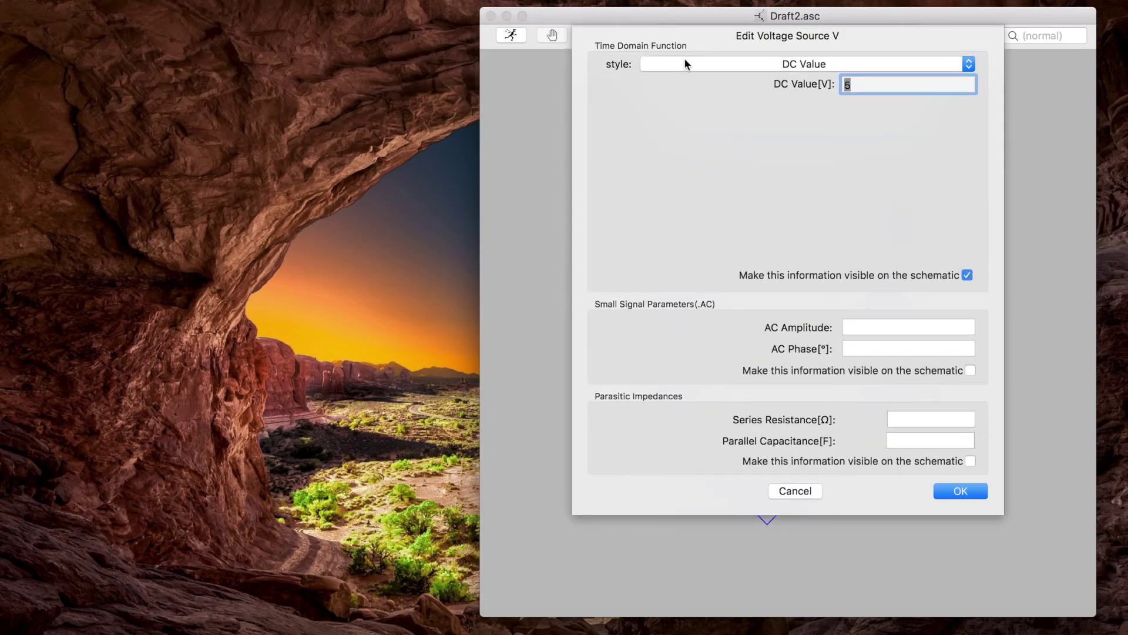
{"action": "left_click", "coordinate": [683, 63]}
{"action": "left_click", "coordinate": [788, 93]}
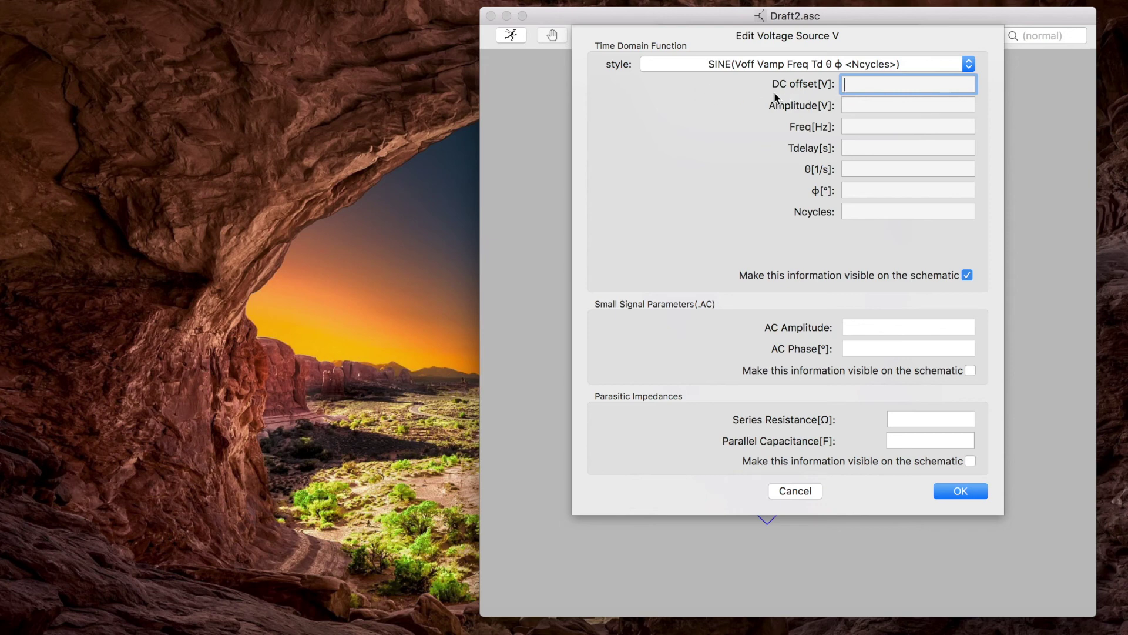
{"action": "type", "text": "0"}
{"action": "left_click", "coordinate": [854, 107]}
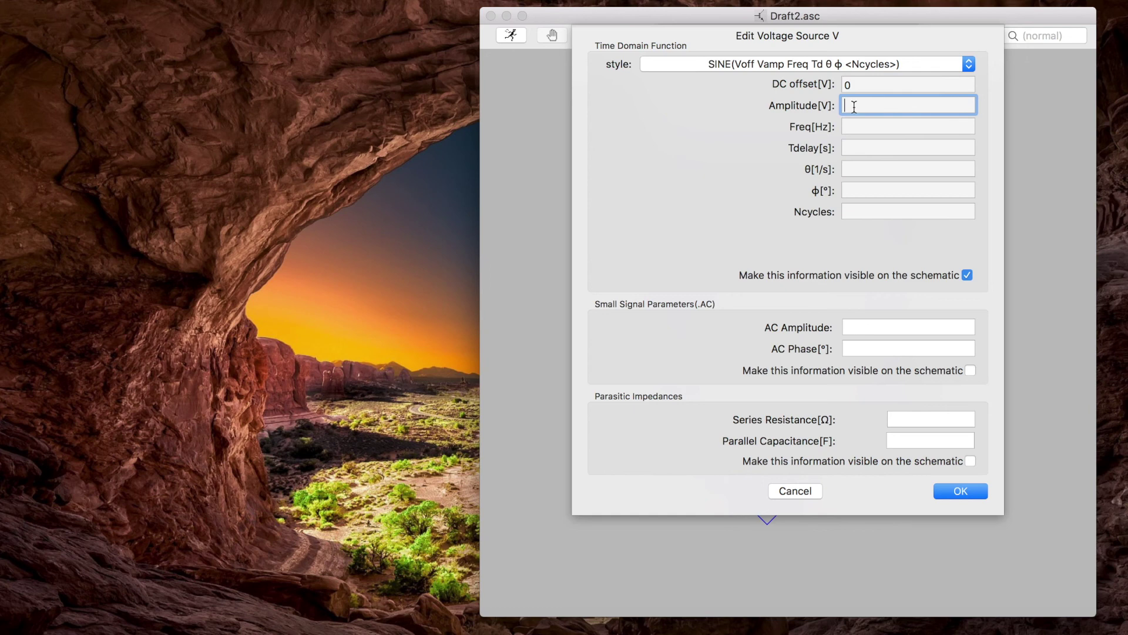
{"action": "type", "text": "5"}
{"action": "left_click", "coordinate": [846, 129]}
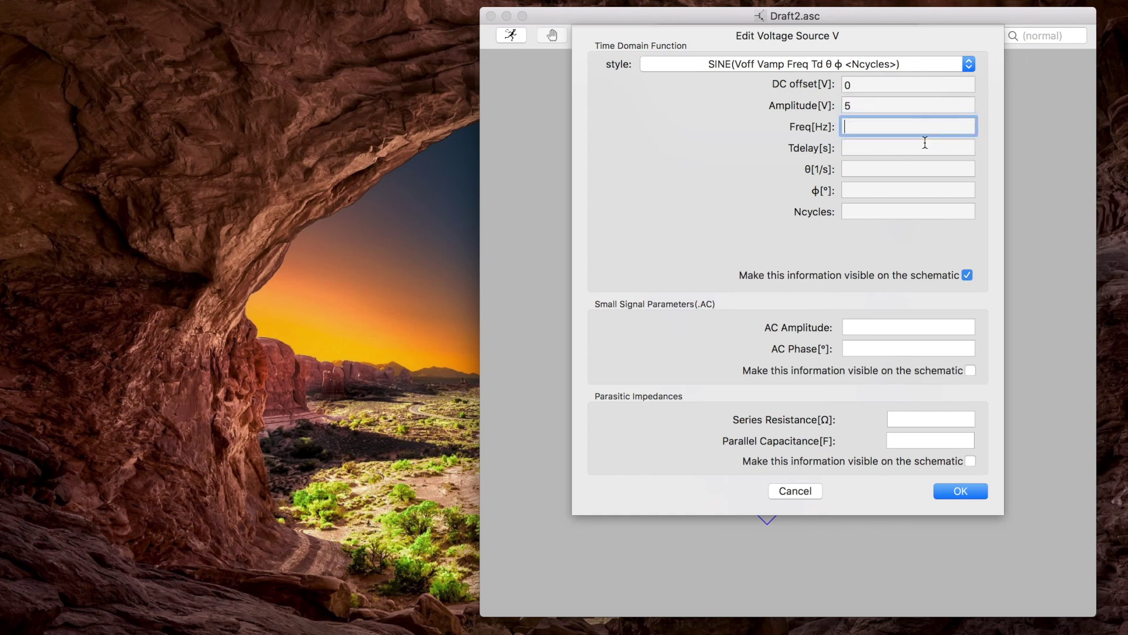
{"action": "type", "text": "1k"}
{"action": "left_click", "coordinate": [960, 492]}
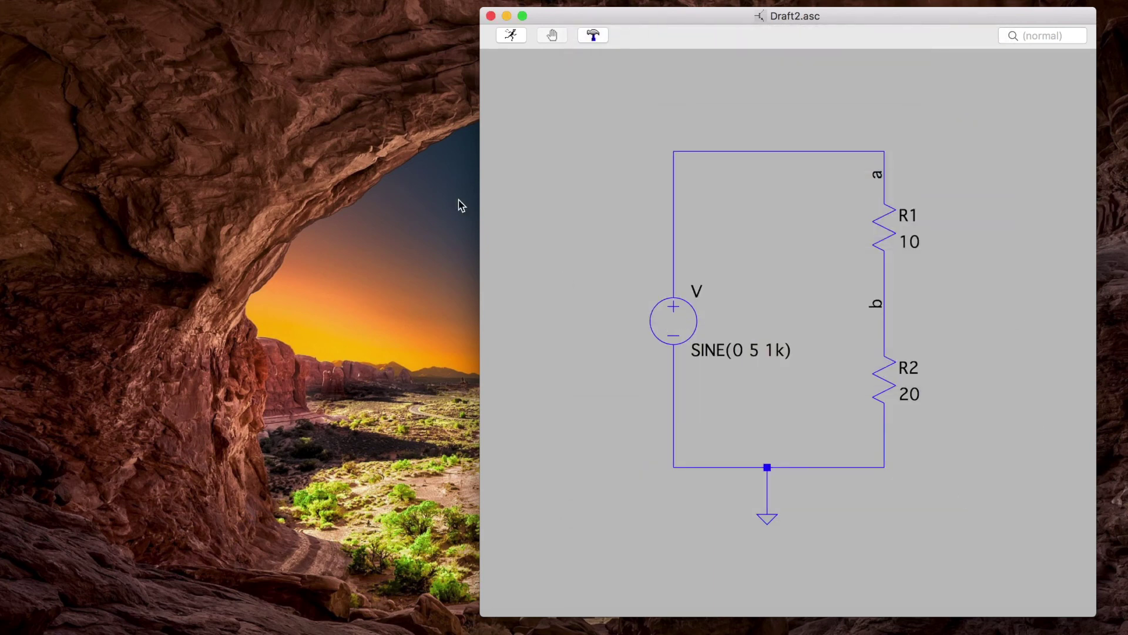
- Create a .tran directive with a 2ms stop time and place it below the circuit
{"action": "right_click", "coordinate": [612, 506]}
{"action": "mouse_move", "coordinate": [681, 554]}
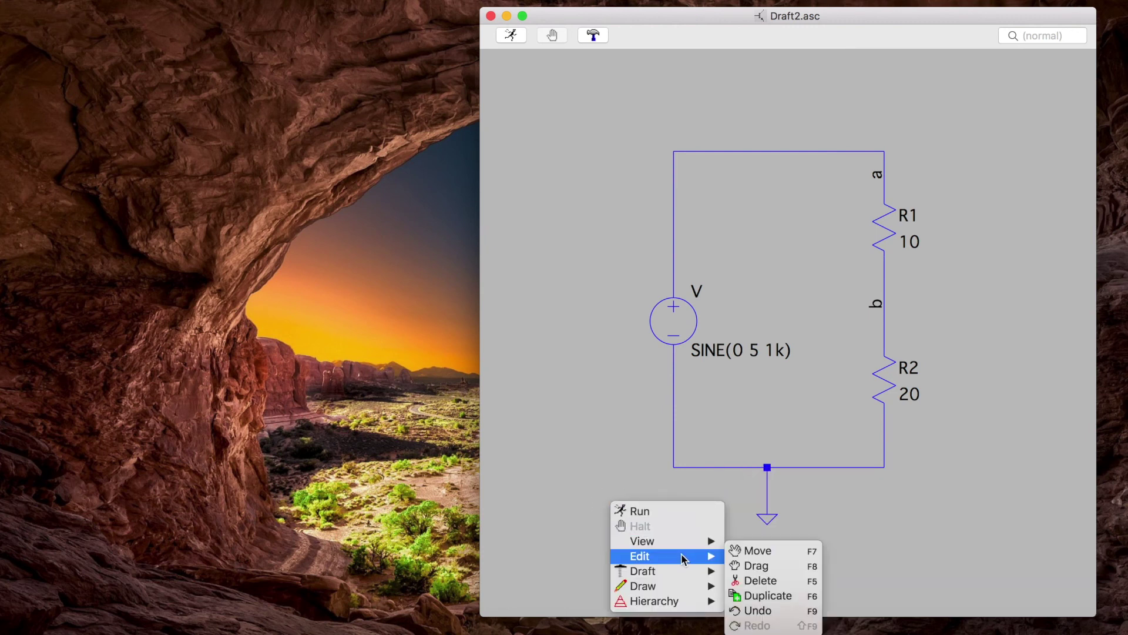
{"action": "left_click", "coordinate": [771, 583]}
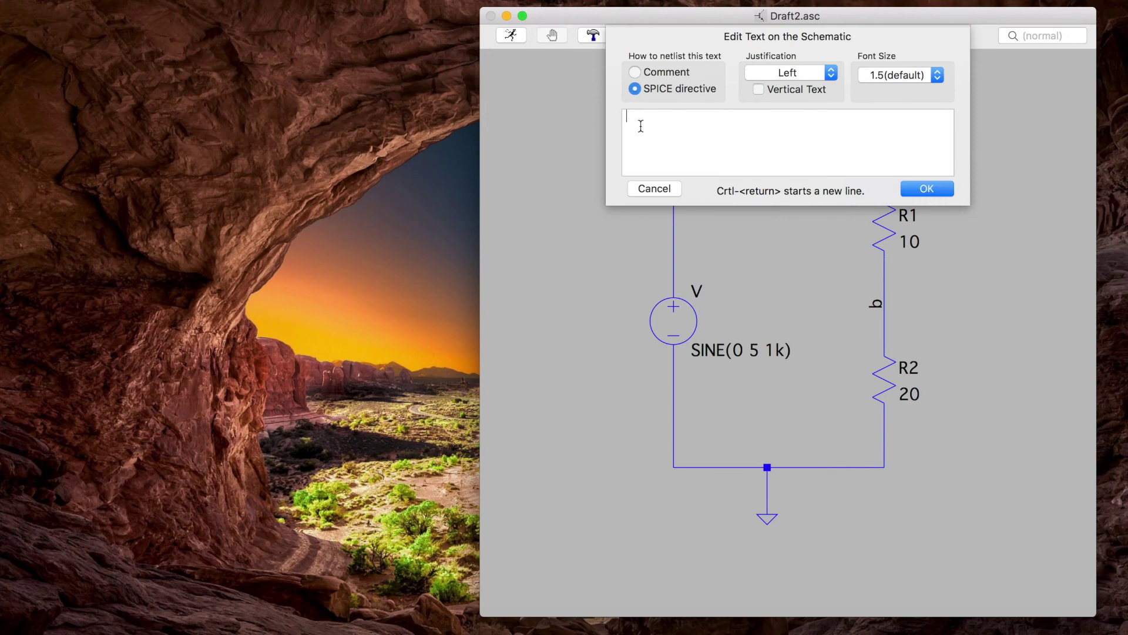
{"action": "right_click", "coordinate": [640, 126]}
{"action": "mouse_move", "coordinate": [717, 177]}
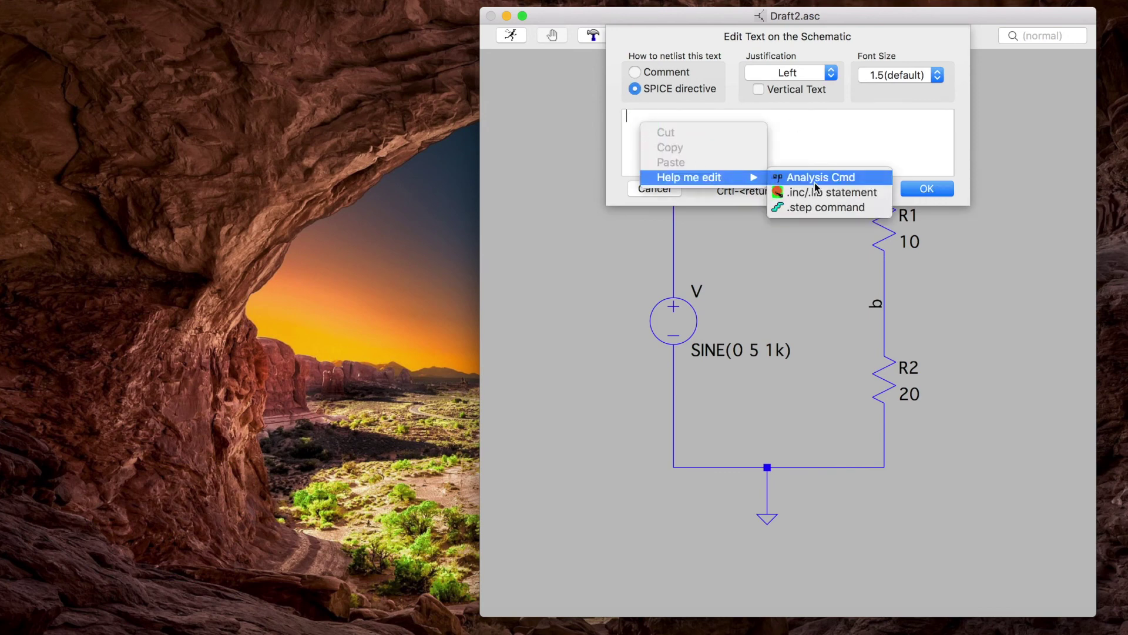
{"action": "left_click", "coordinate": [848, 178]}
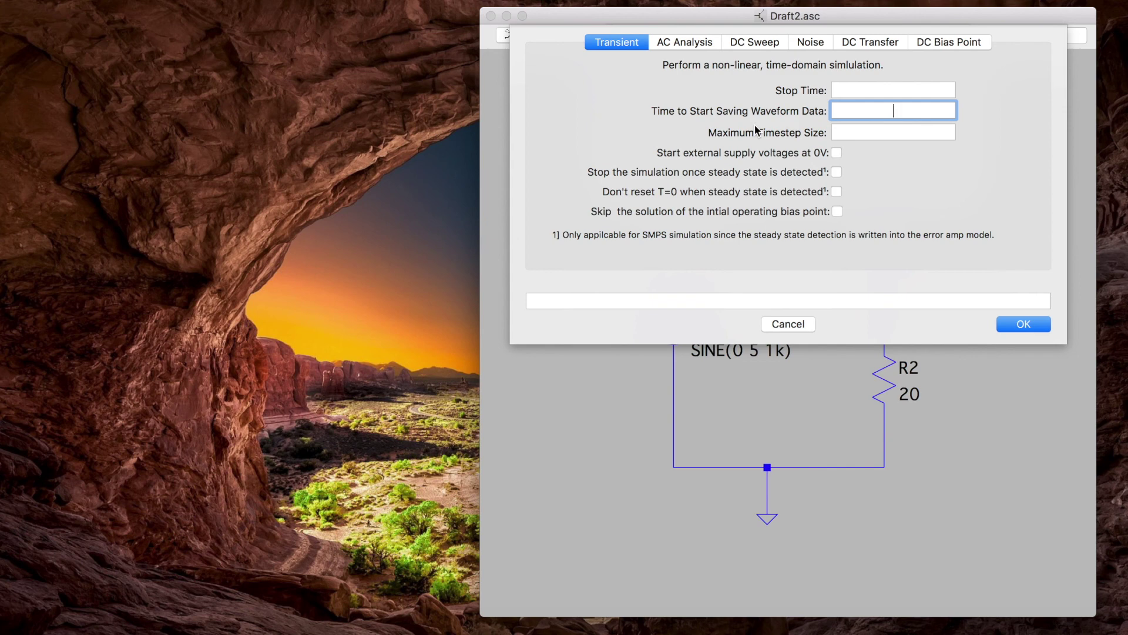
{"action": "key", "text": "shift+Tab"}
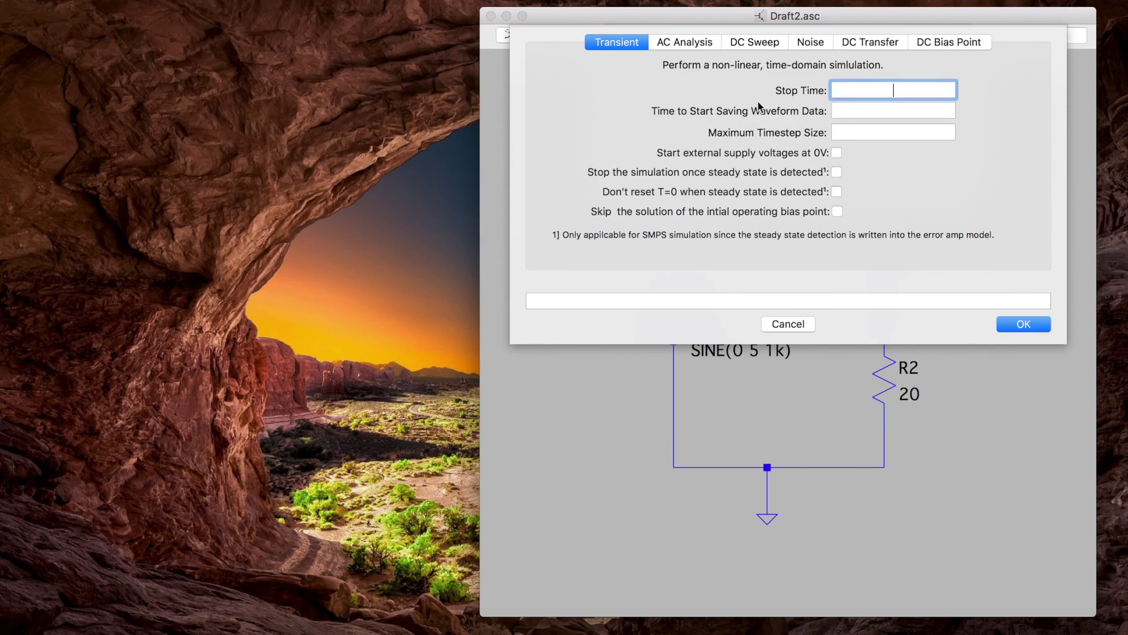
{"action": "type", "text": "2ms"}
{"action": "left_click", "coordinate": [847, 111]}
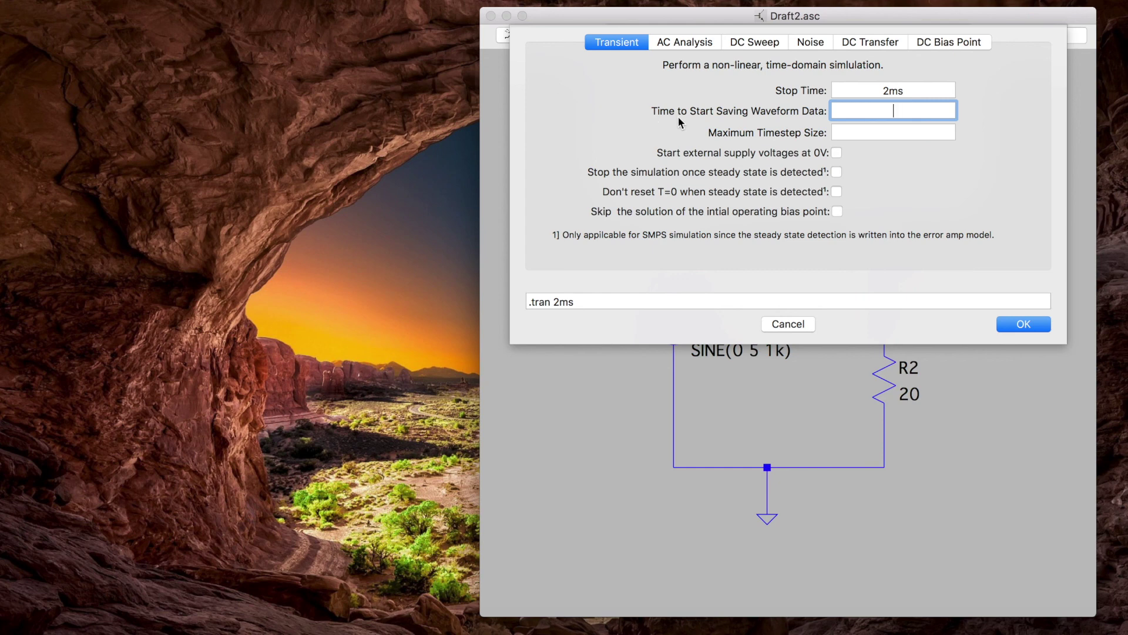
{"action": "left_click", "coordinate": [1014, 322]}
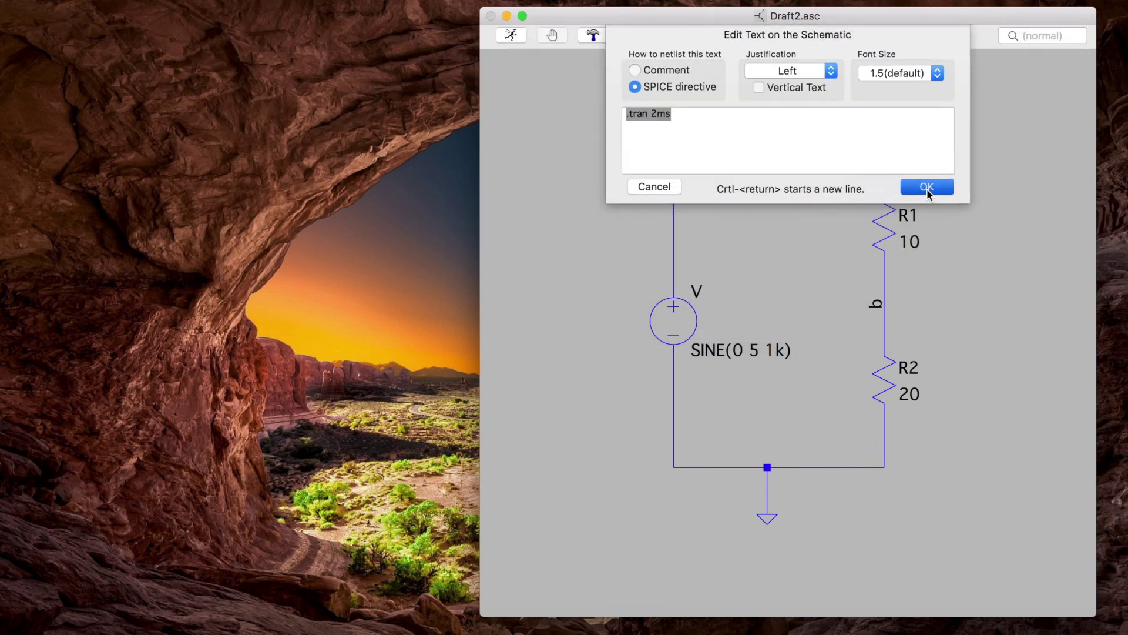
{"action": "left_click", "coordinate": [926, 188]}
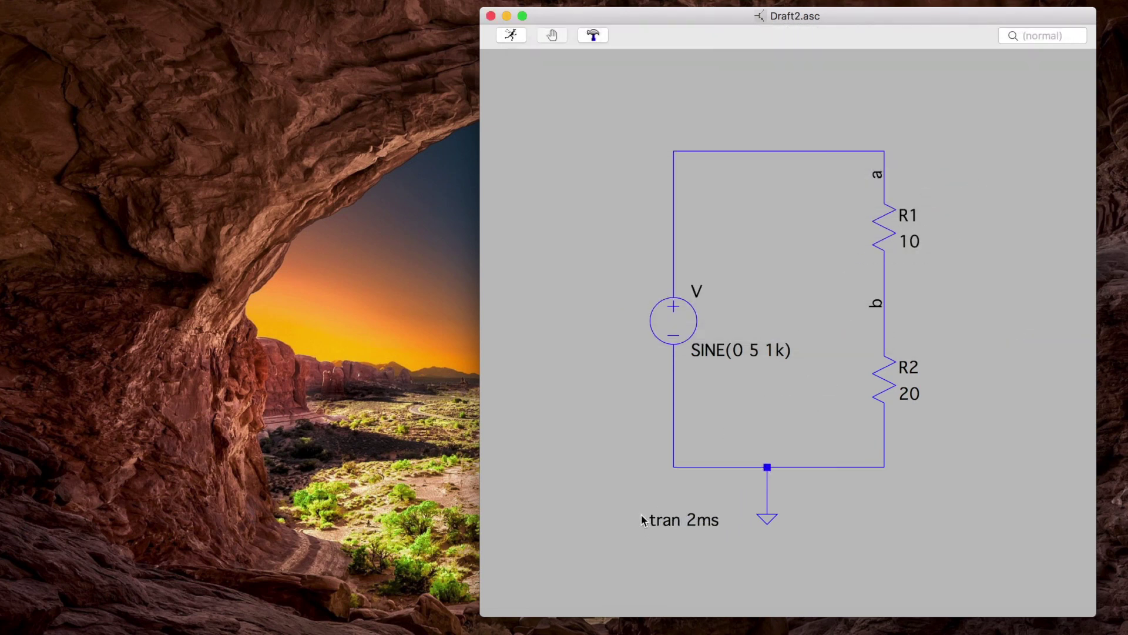
{"action": "left_click", "coordinate": [644, 520]}
- Run the simulation, move and enlarge the waveform window, and probe nodes a and b
{"action": "left_click", "coordinate": [517, 43]}
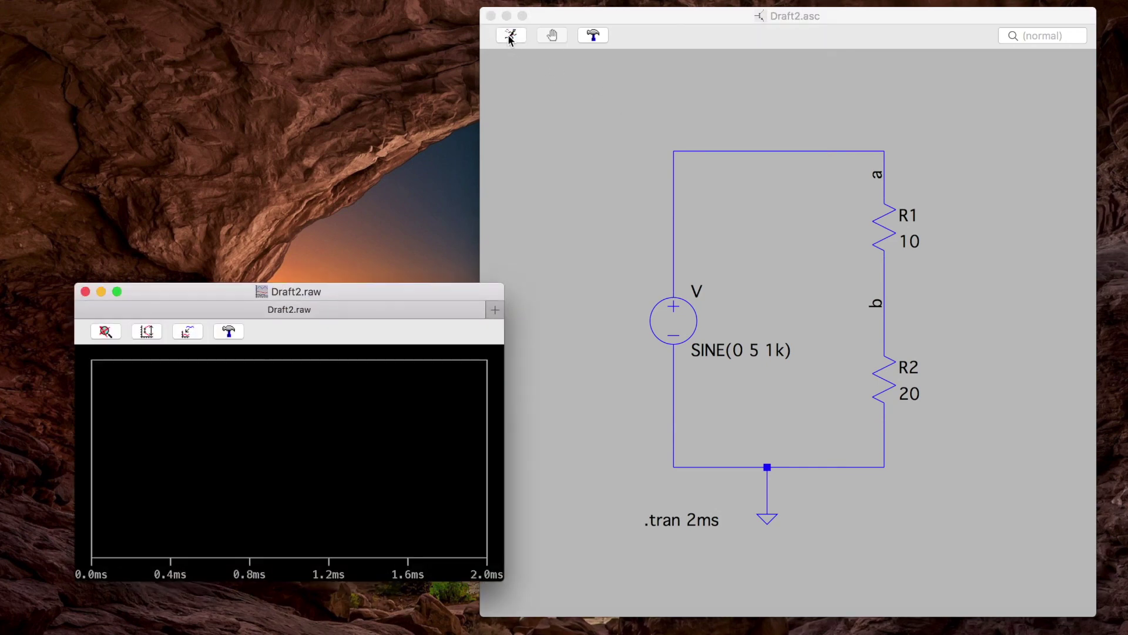
{"action": "left_click_drag", "start_coordinate": [188, 292], "coordinate": [163, 57]}
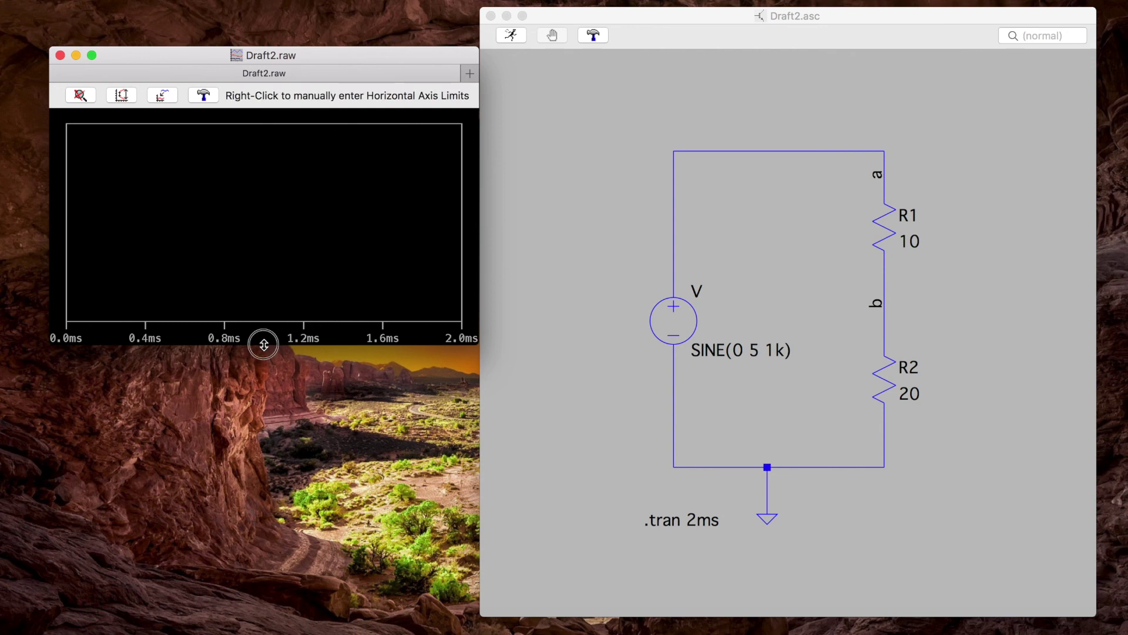
{"action": "left_click_drag", "start_coordinate": [262, 344], "coordinate": [265, 471]}
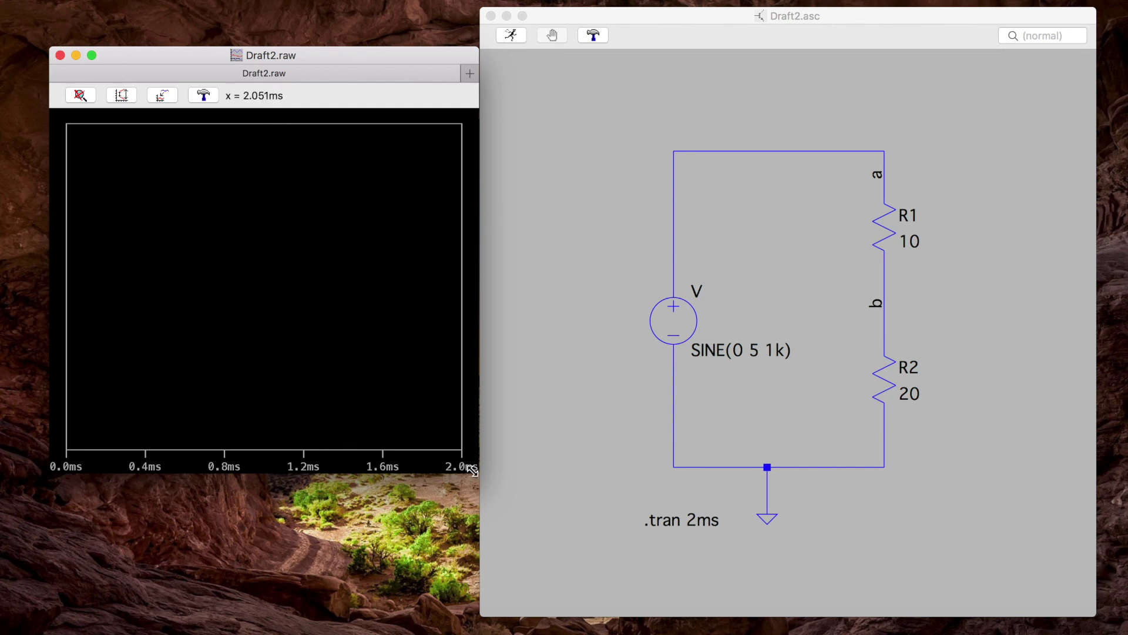
{"action": "left_click", "coordinate": [617, 181]}
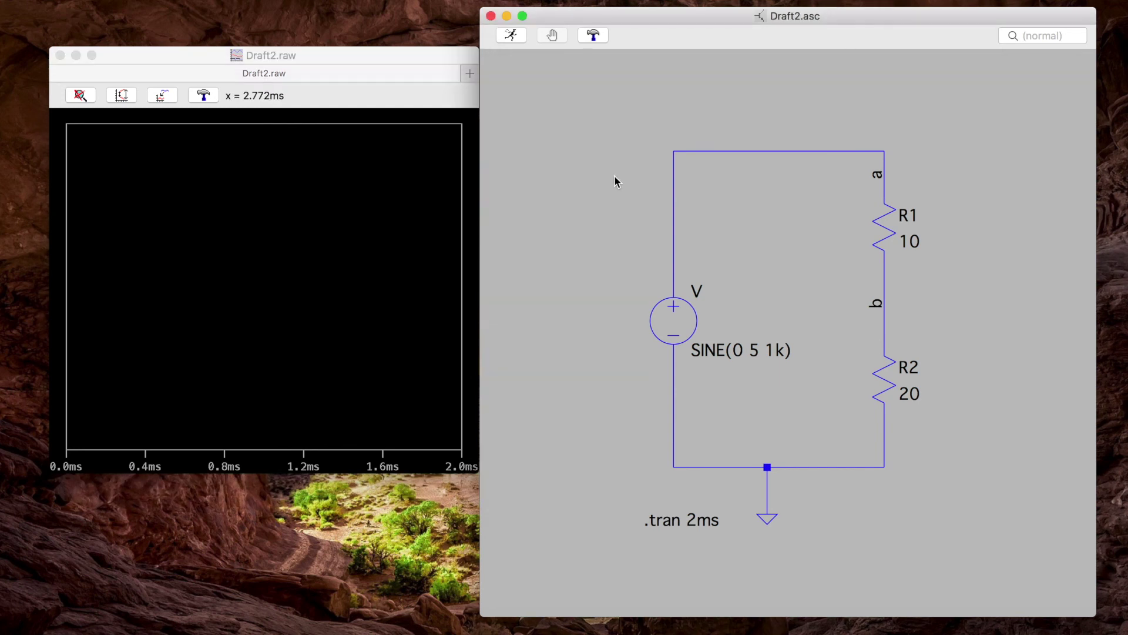
{"action": "left_click", "coordinate": [795, 150]}
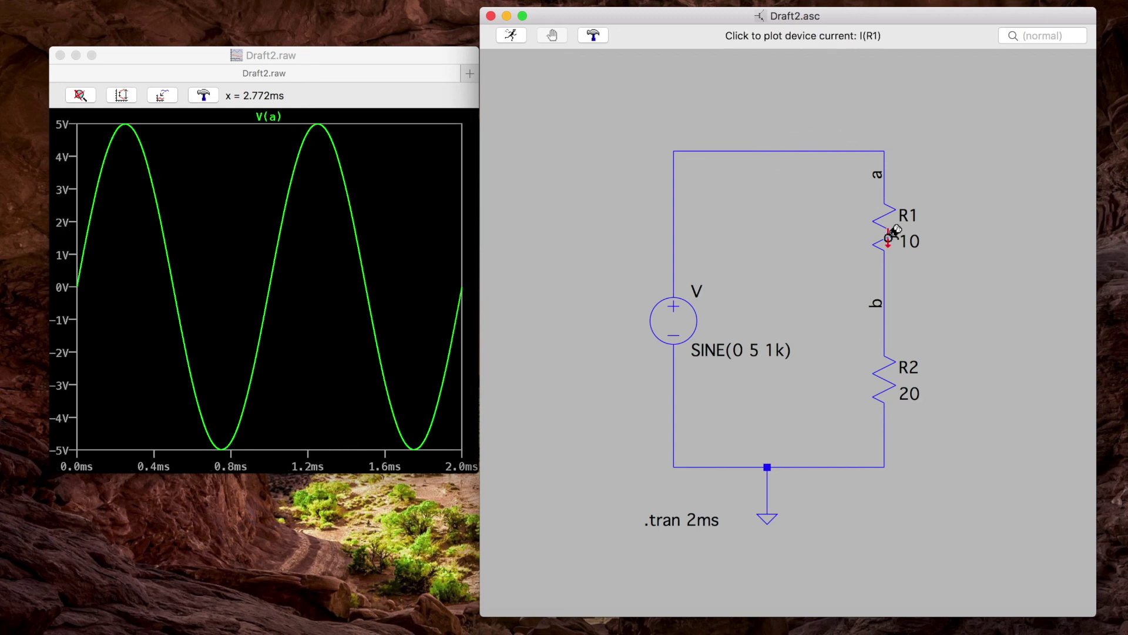
{"action": "left_click", "coordinate": [886, 284]}
{"action": "left_click", "coordinate": [370, 118]}
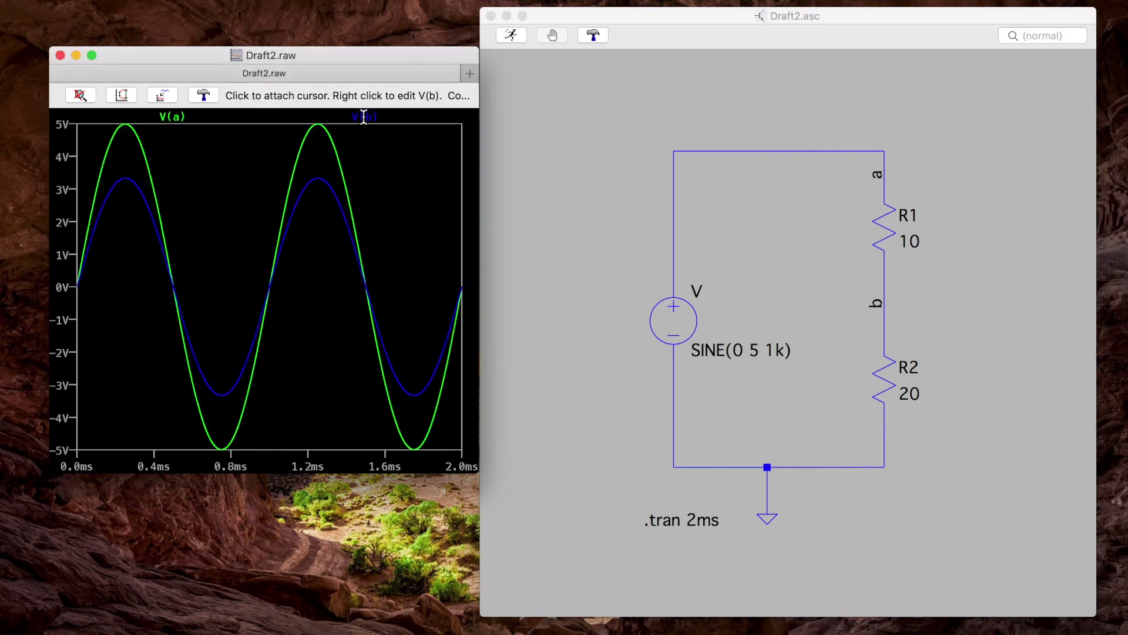
{"action": "left_click", "coordinate": [364, 116]}
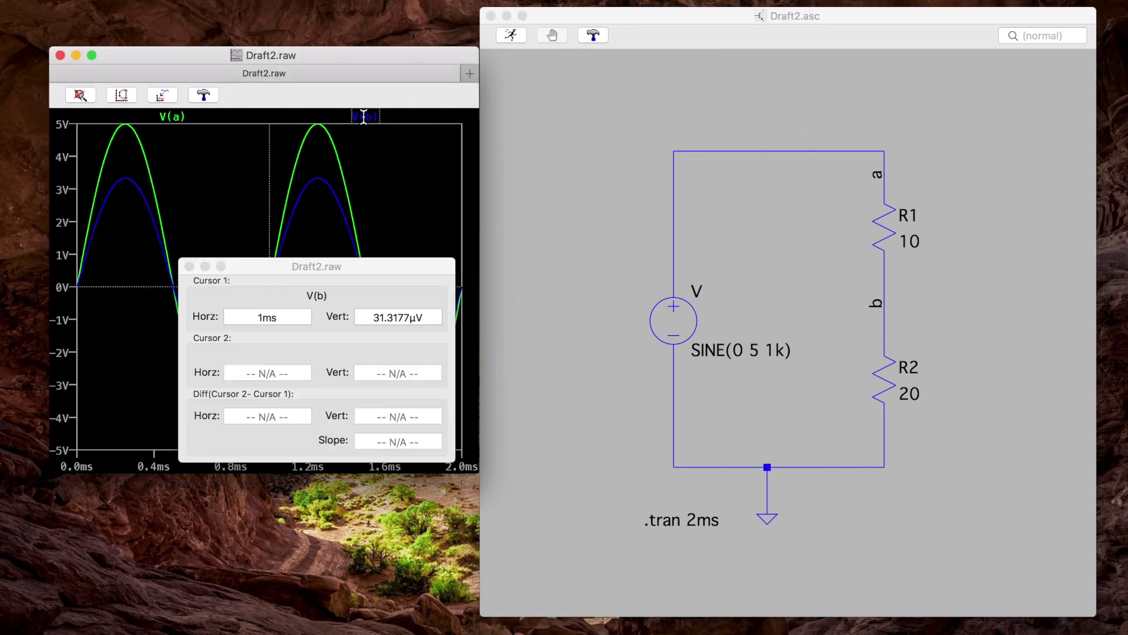
{"action": "left_click", "coordinate": [189, 266]}
- Change the V(b) trace colour to magenta
{"action": "right_click", "coordinate": [364, 117]}
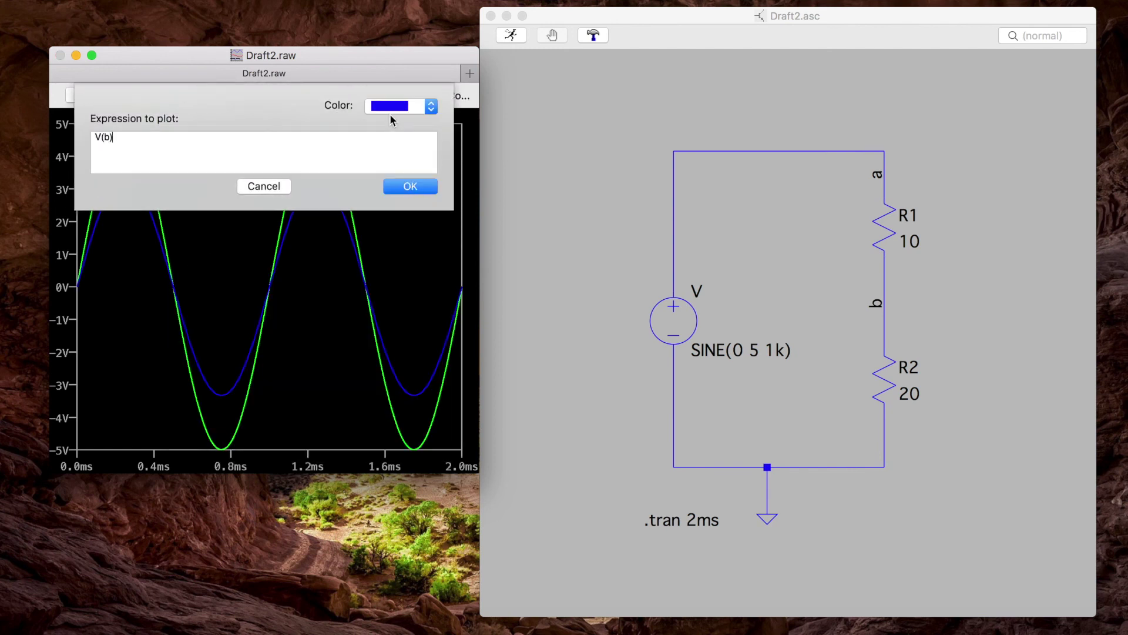
{"action": "left_click", "coordinate": [388, 112]}
{"action": "left_click", "coordinate": [386, 141]}
{"action": "left_click", "coordinate": [410, 187]}
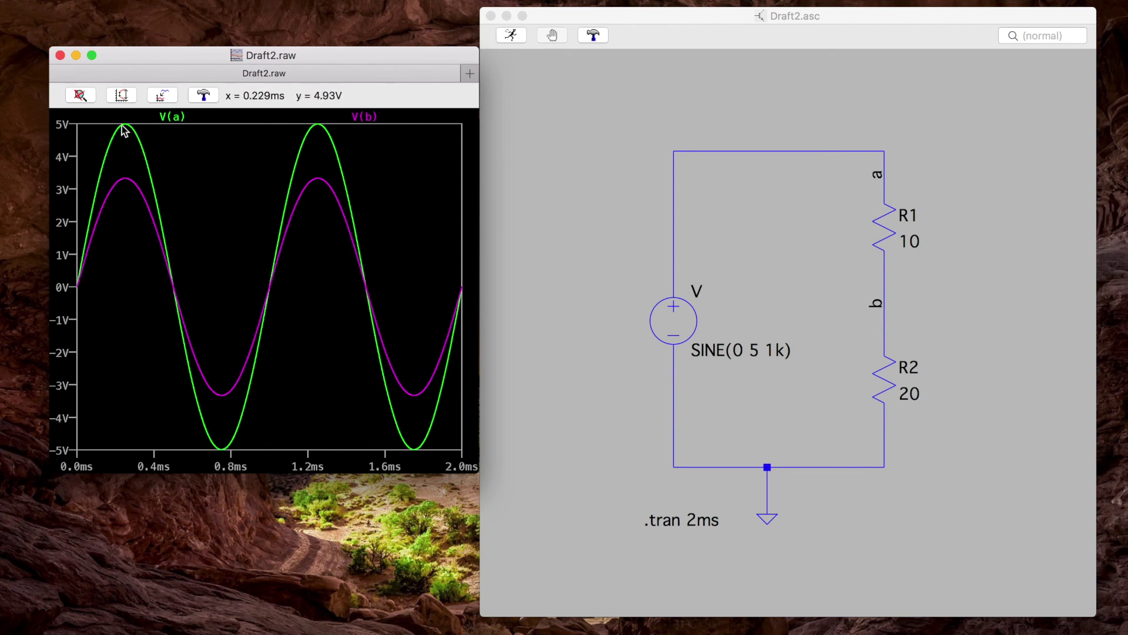
- Check the average and RMS values of V(b), then dismiss the results
{"action": "left_click", "coordinate": [699, 306]}
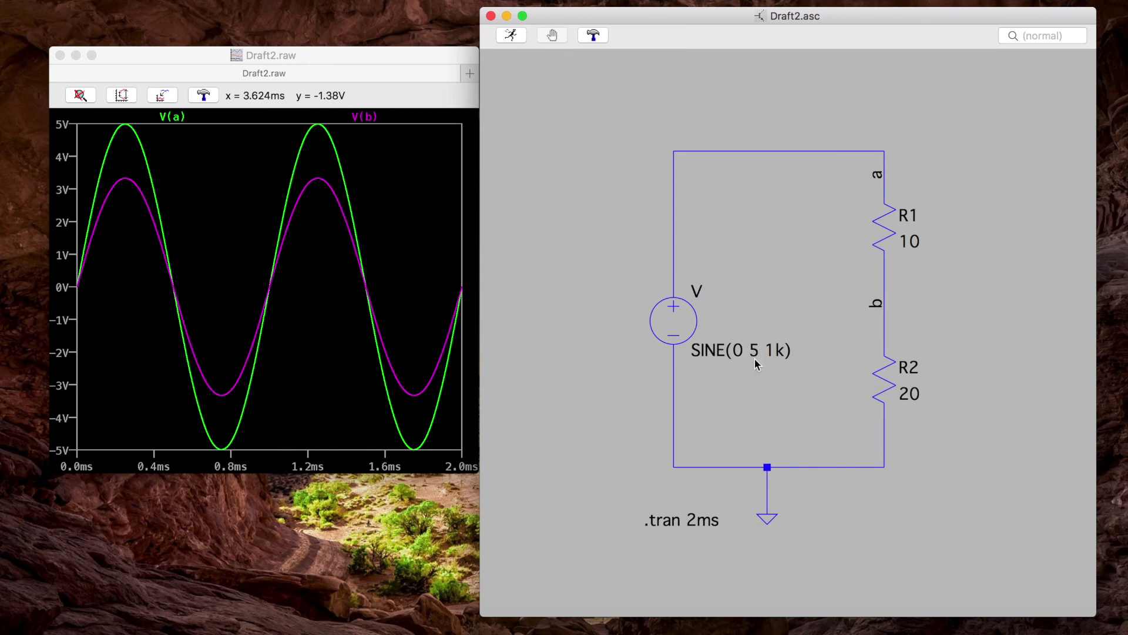
{"action": "left_click", "coordinate": [388, 203]}
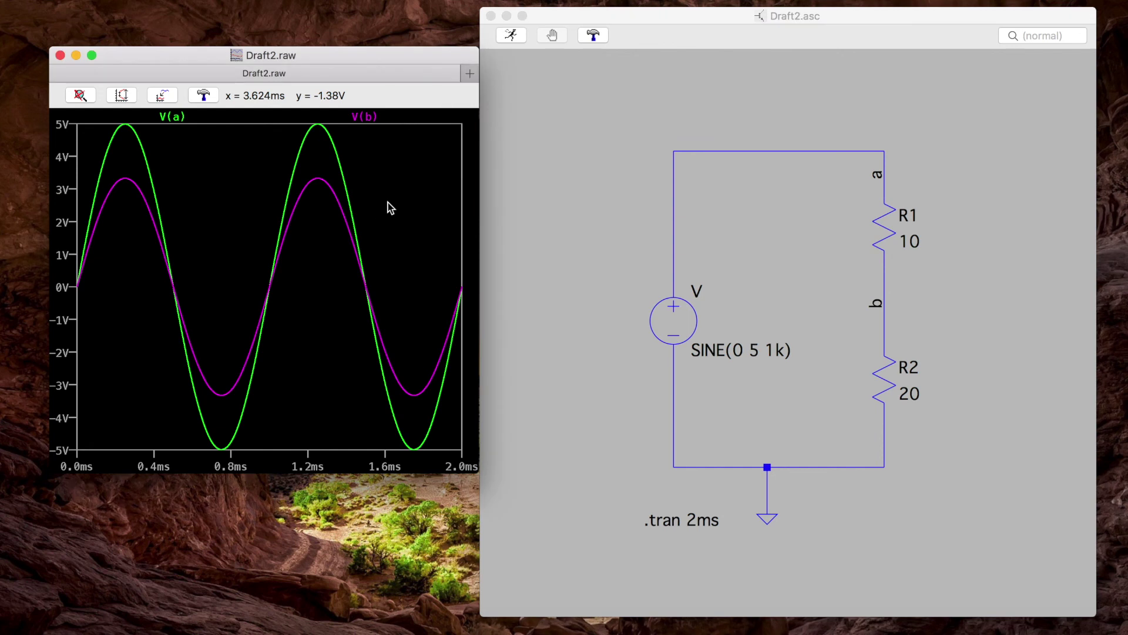
{"action": "left_click", "coordinate": [360, 116], "text": "super"}
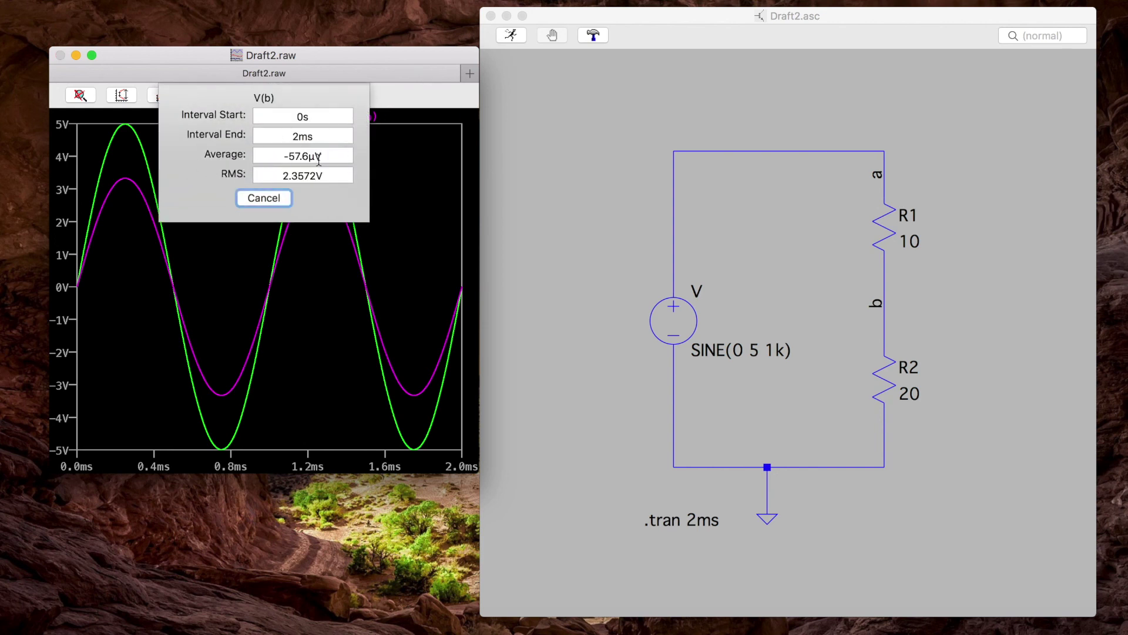
{"action": "left_click", "coordinate": [264, 198]}
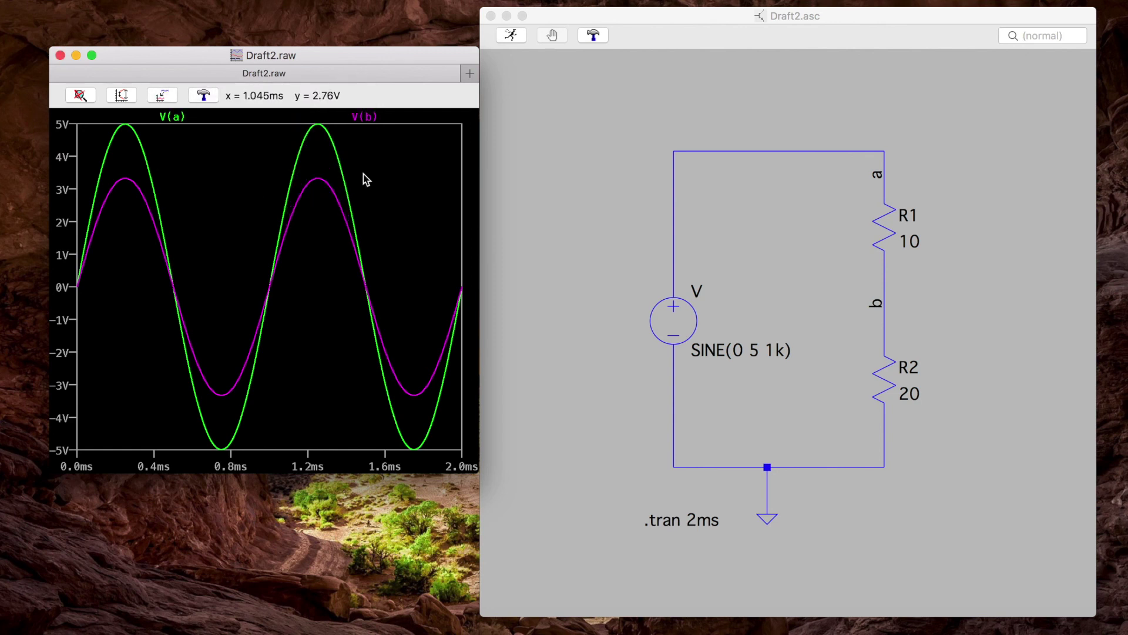
{"action": "left_click", "coordinate": [543, 130]}
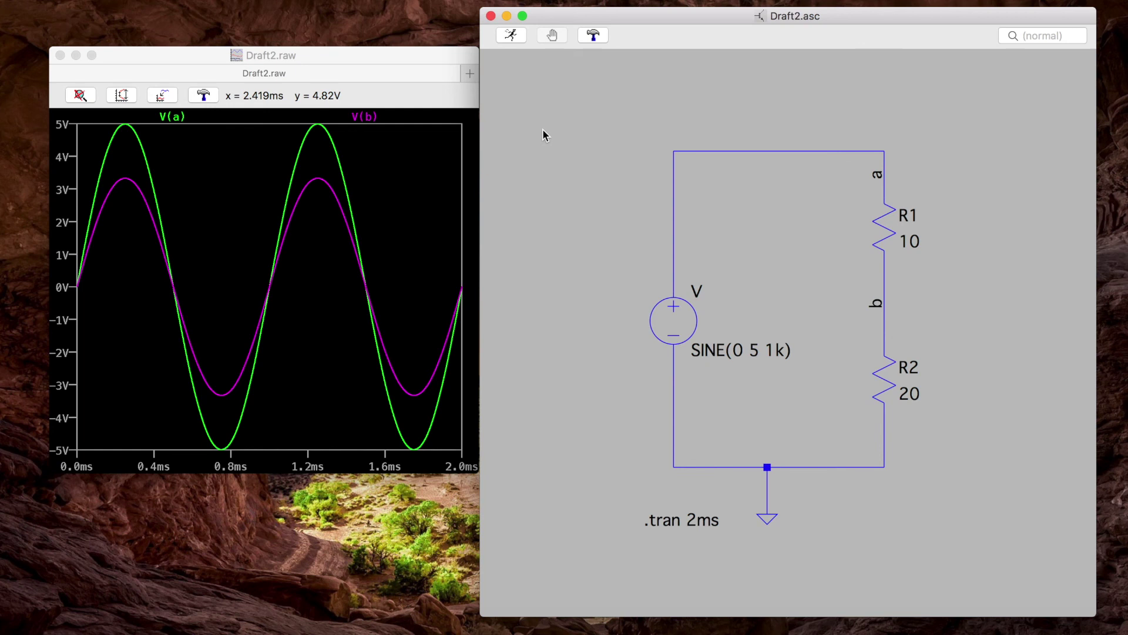
- Open the LTspice Help contents window from the Help menu and nudge it slightly up-left
{"action": "left_click", "coordinate": [226, 0]}
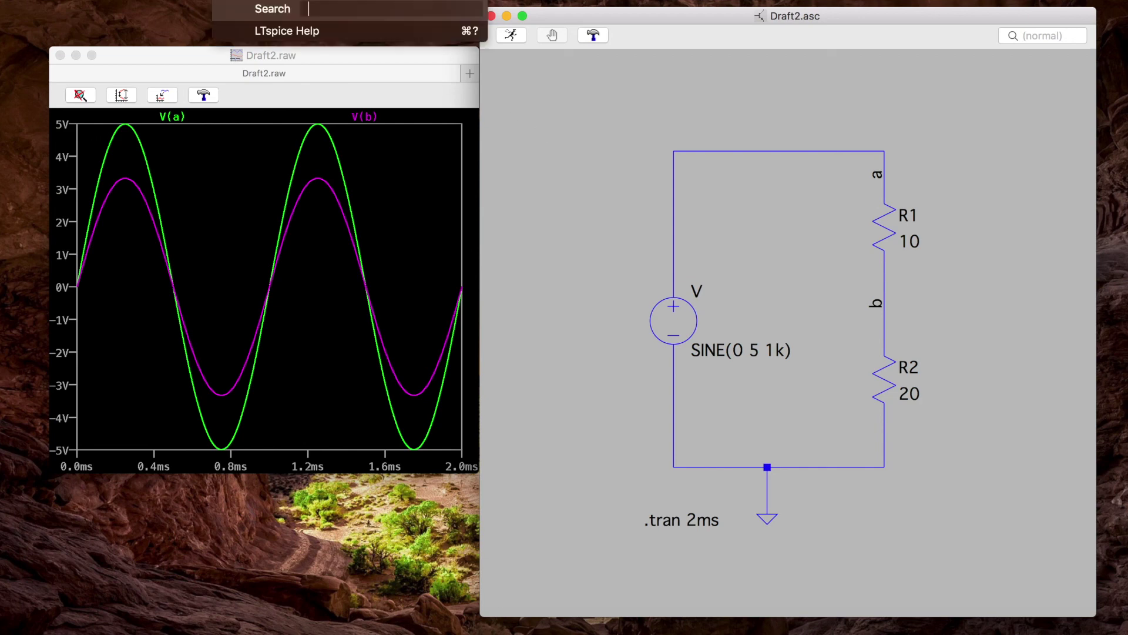
{"action": "left_click", "coordinate": [289, 31]}
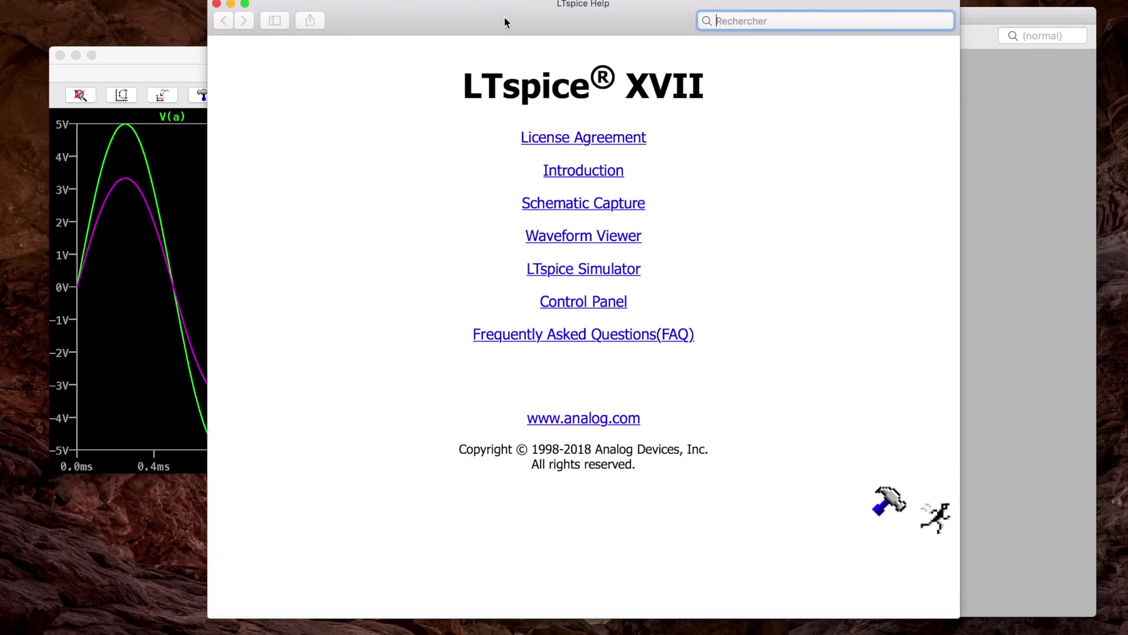
{"action": "left_click", "coordinate": [500, 34]}
{"action": "left_click_drag", "start_coordinate": [500, 34], "coordinate": [496, 30]}
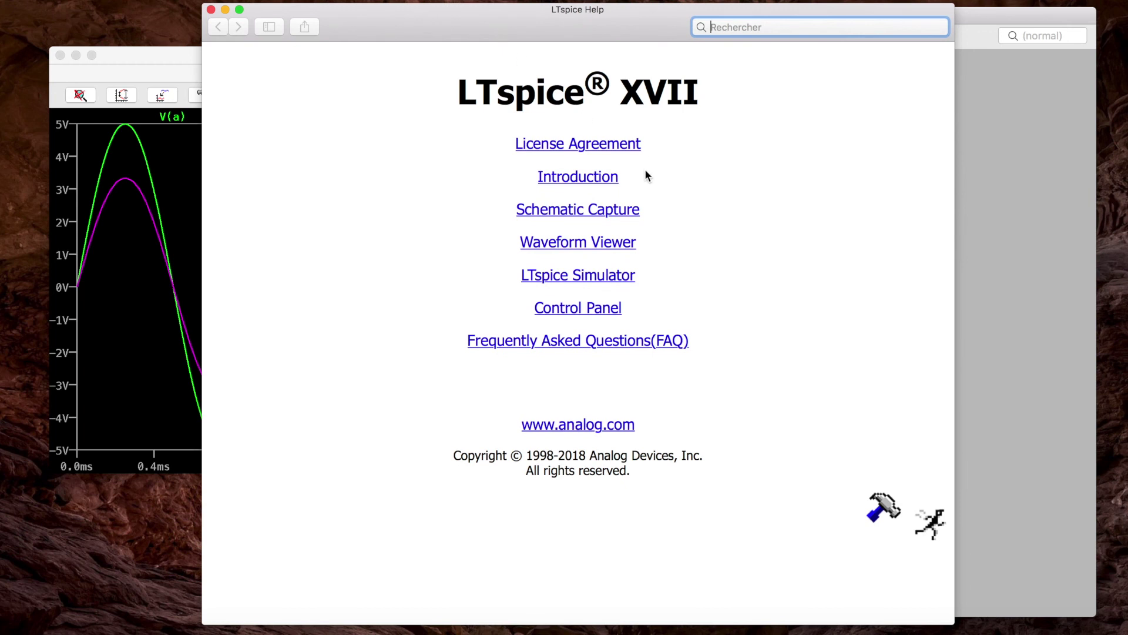